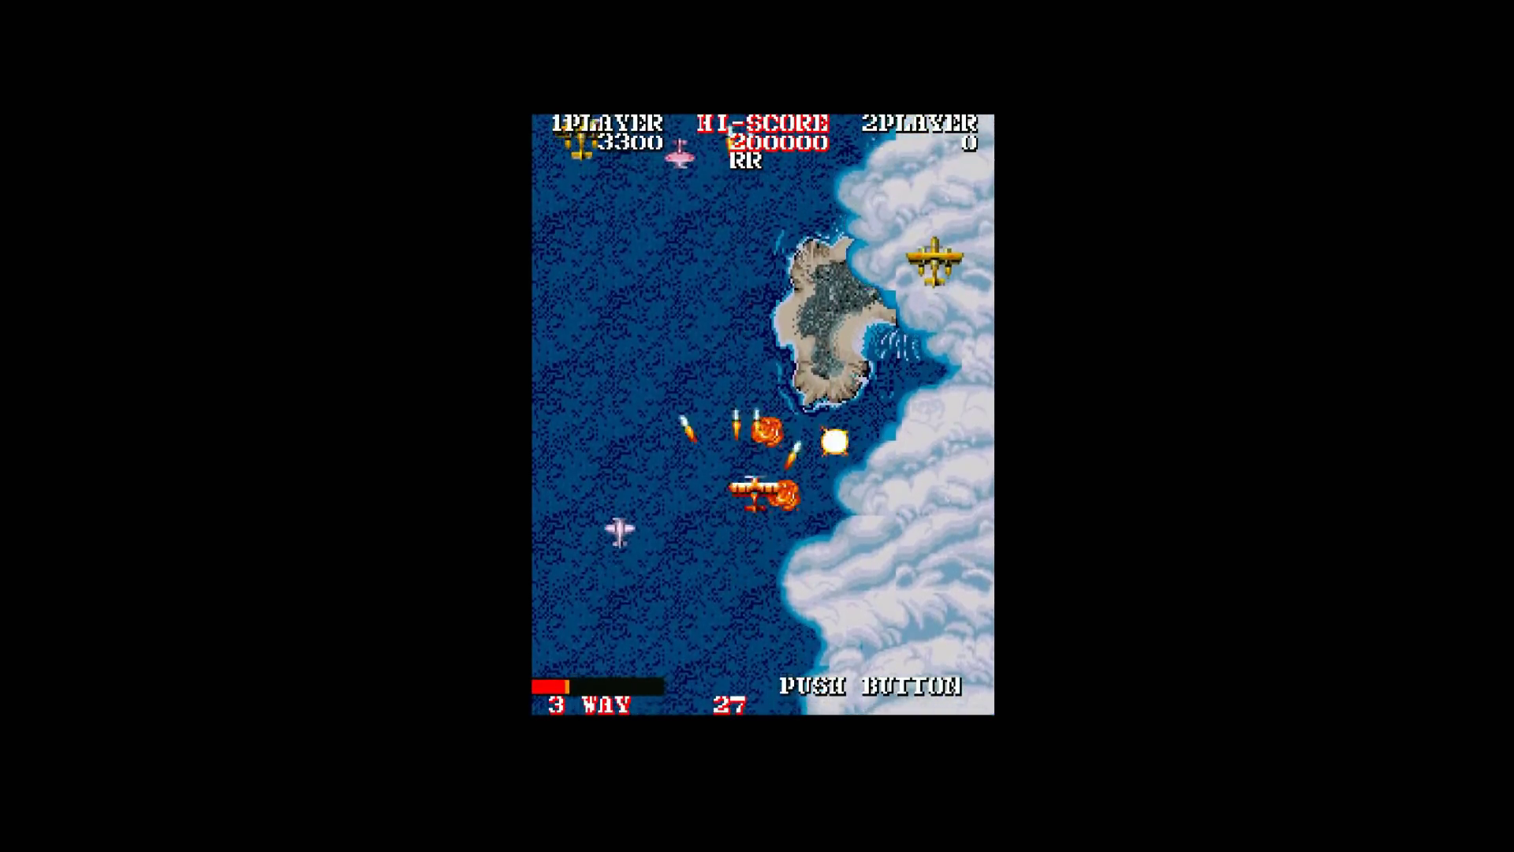
pyautogui.press('Right')
pyautogui.press('Down')
pyautogui.press('Up')
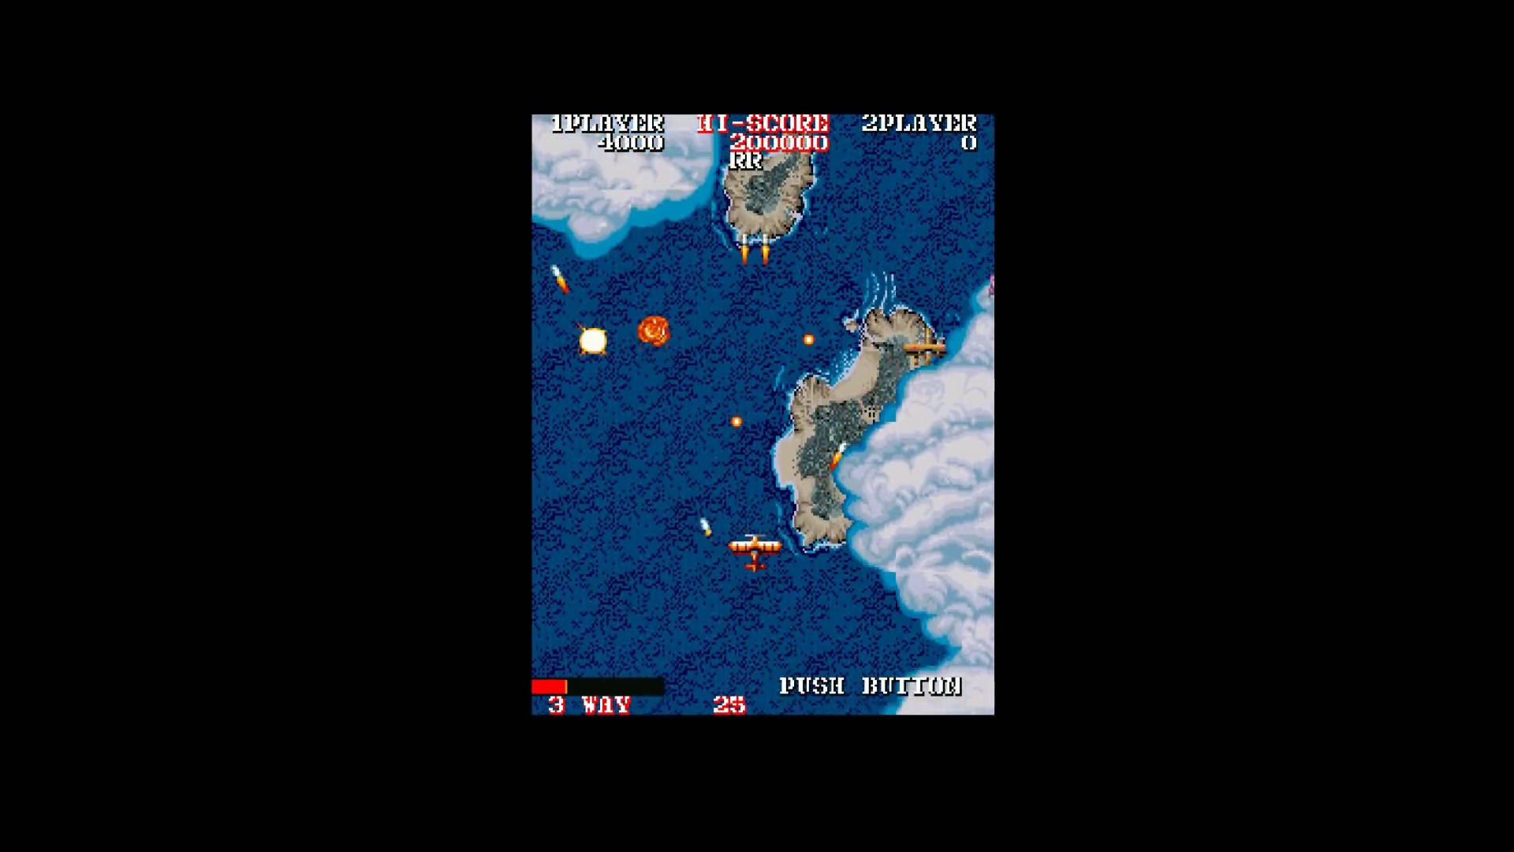
pyautogui.press('Right')
pyautogui.press('Left')
pyautogui.press('Right')
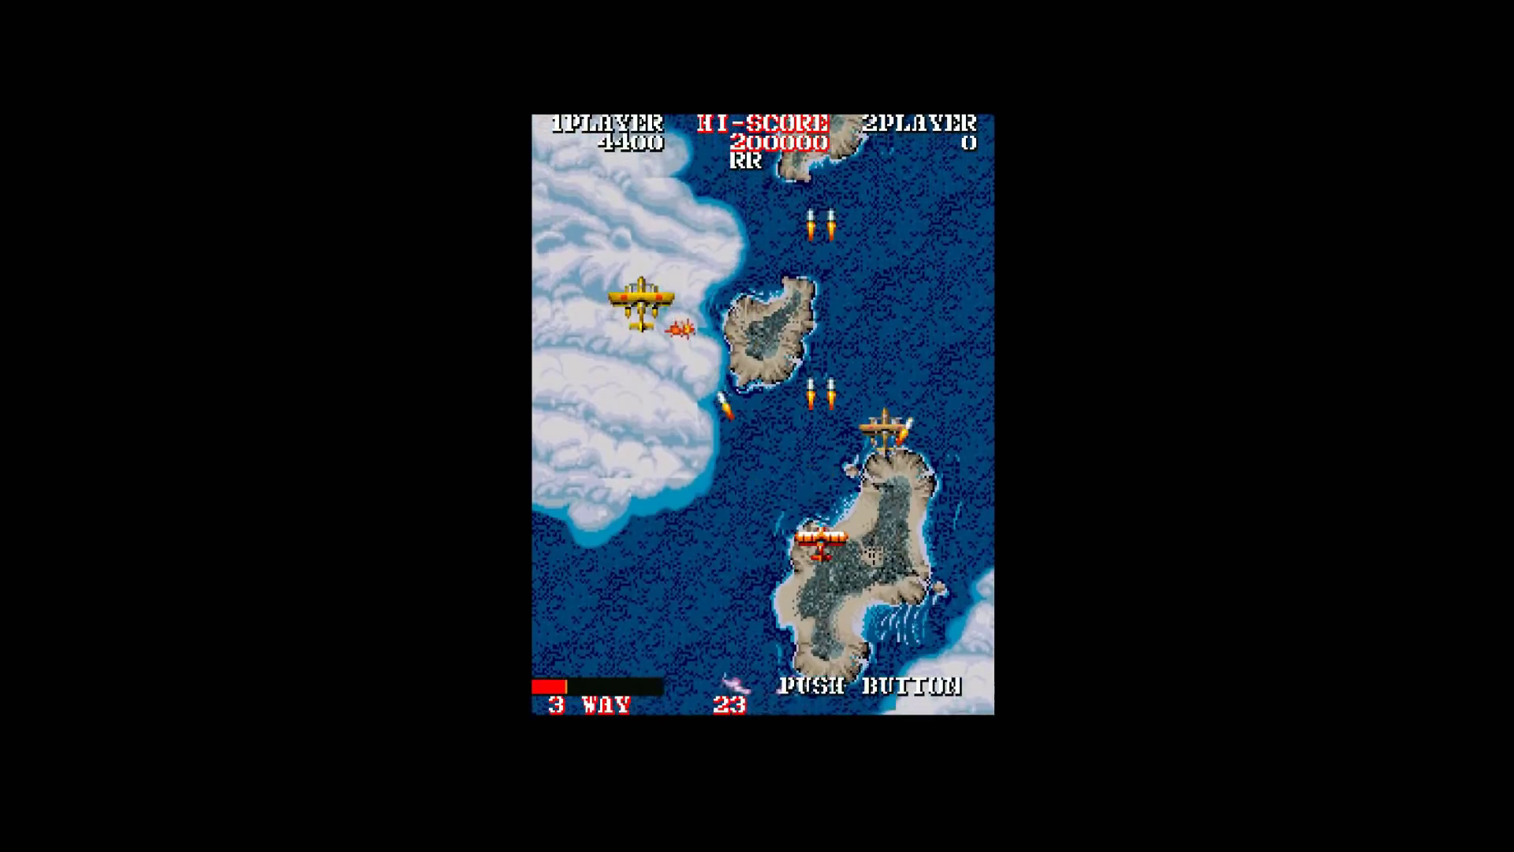
pyautogui.press('Up')
pyautogui.press('Right')
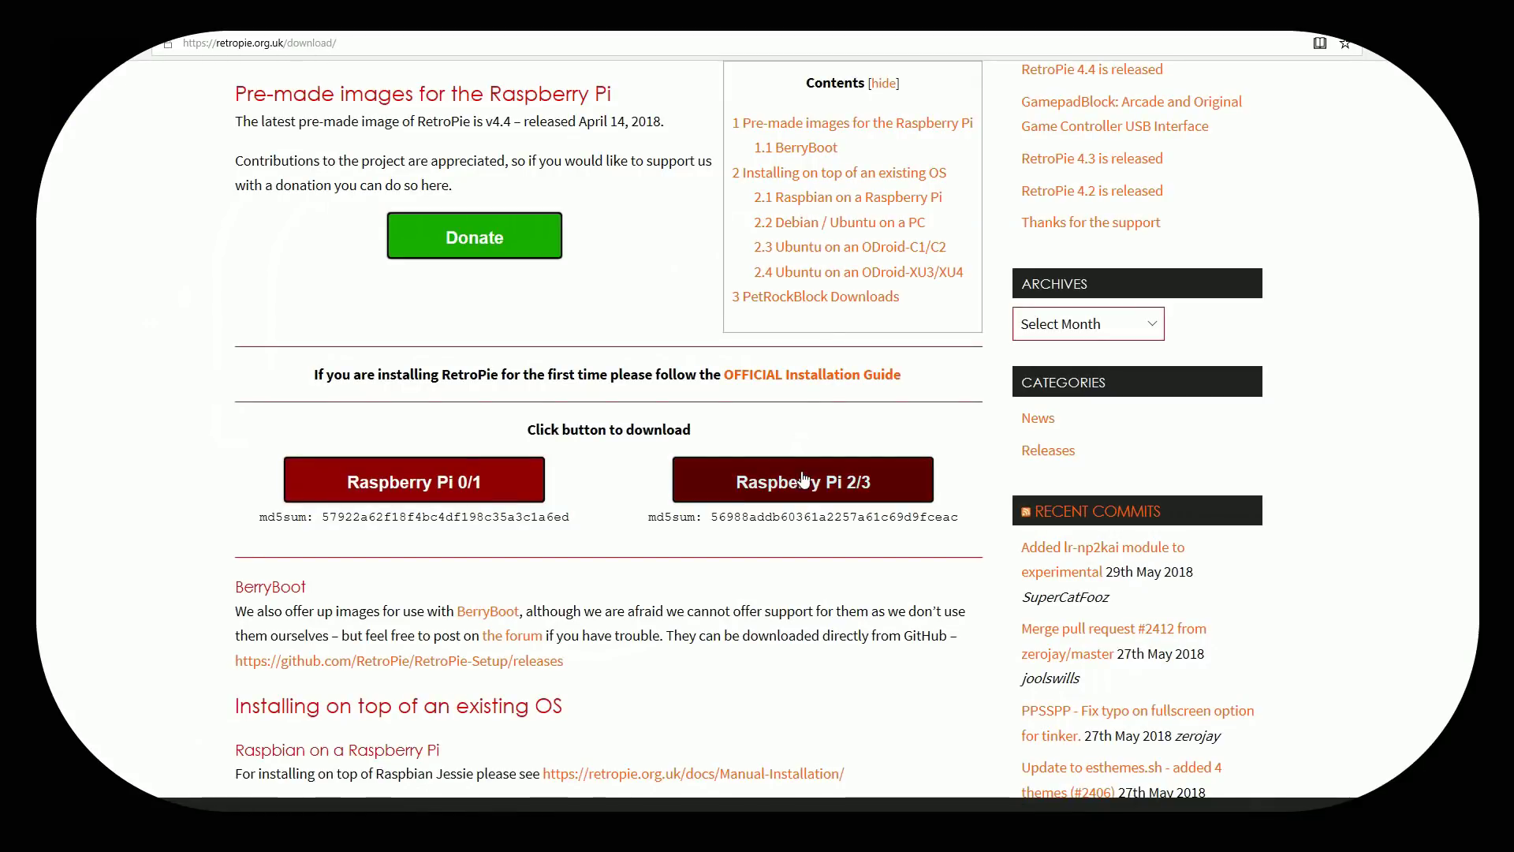
# Step: Open the Arcade Punks ROM sets download page and highlight the three vertical_arcade_tate pack entries
pyautogui.click(339, 43)
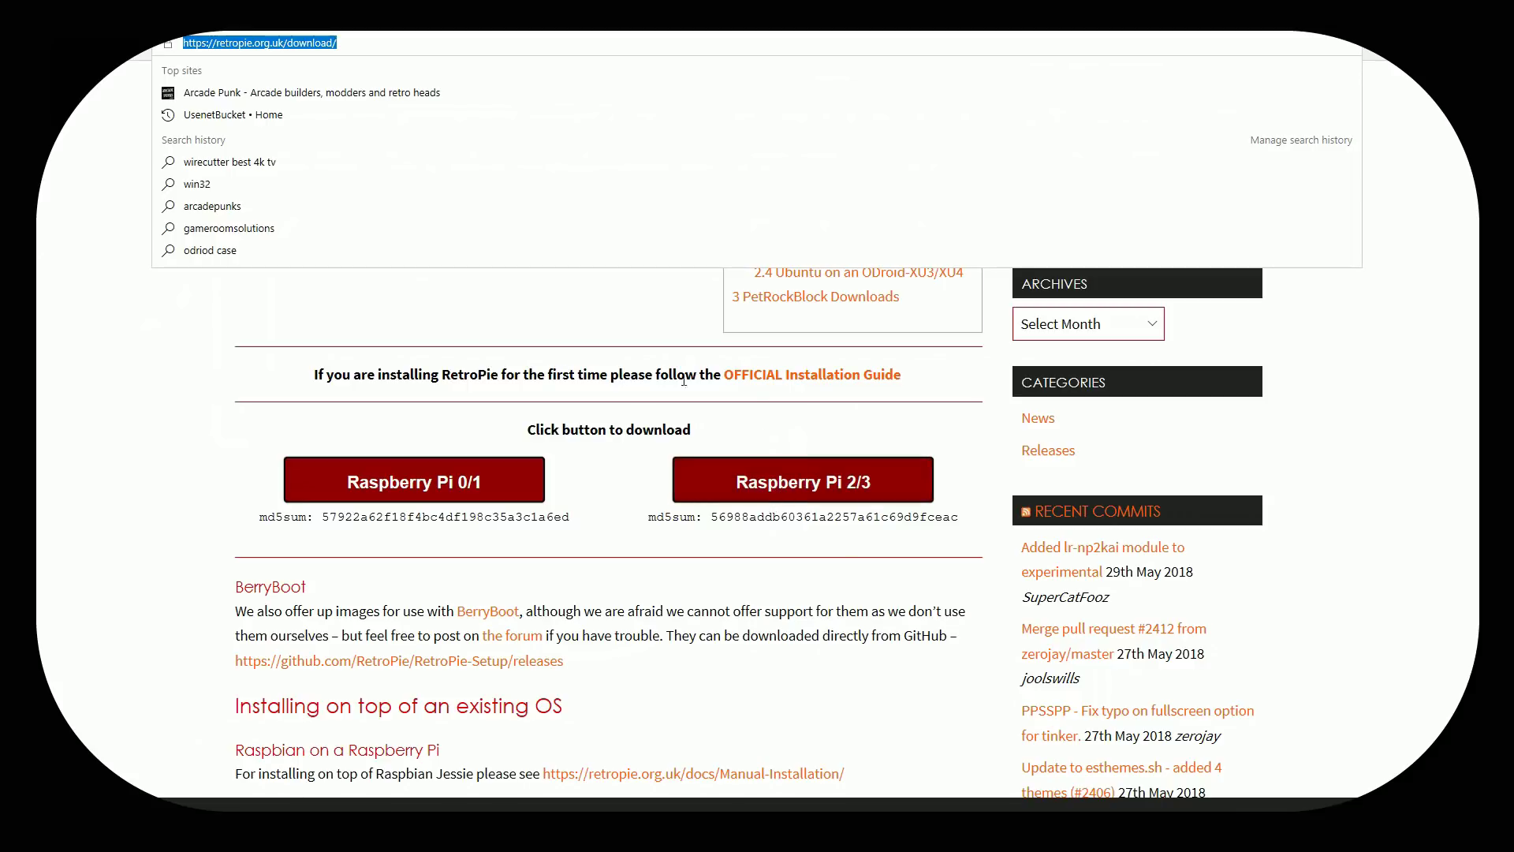
pyautogui.click(154, 382)
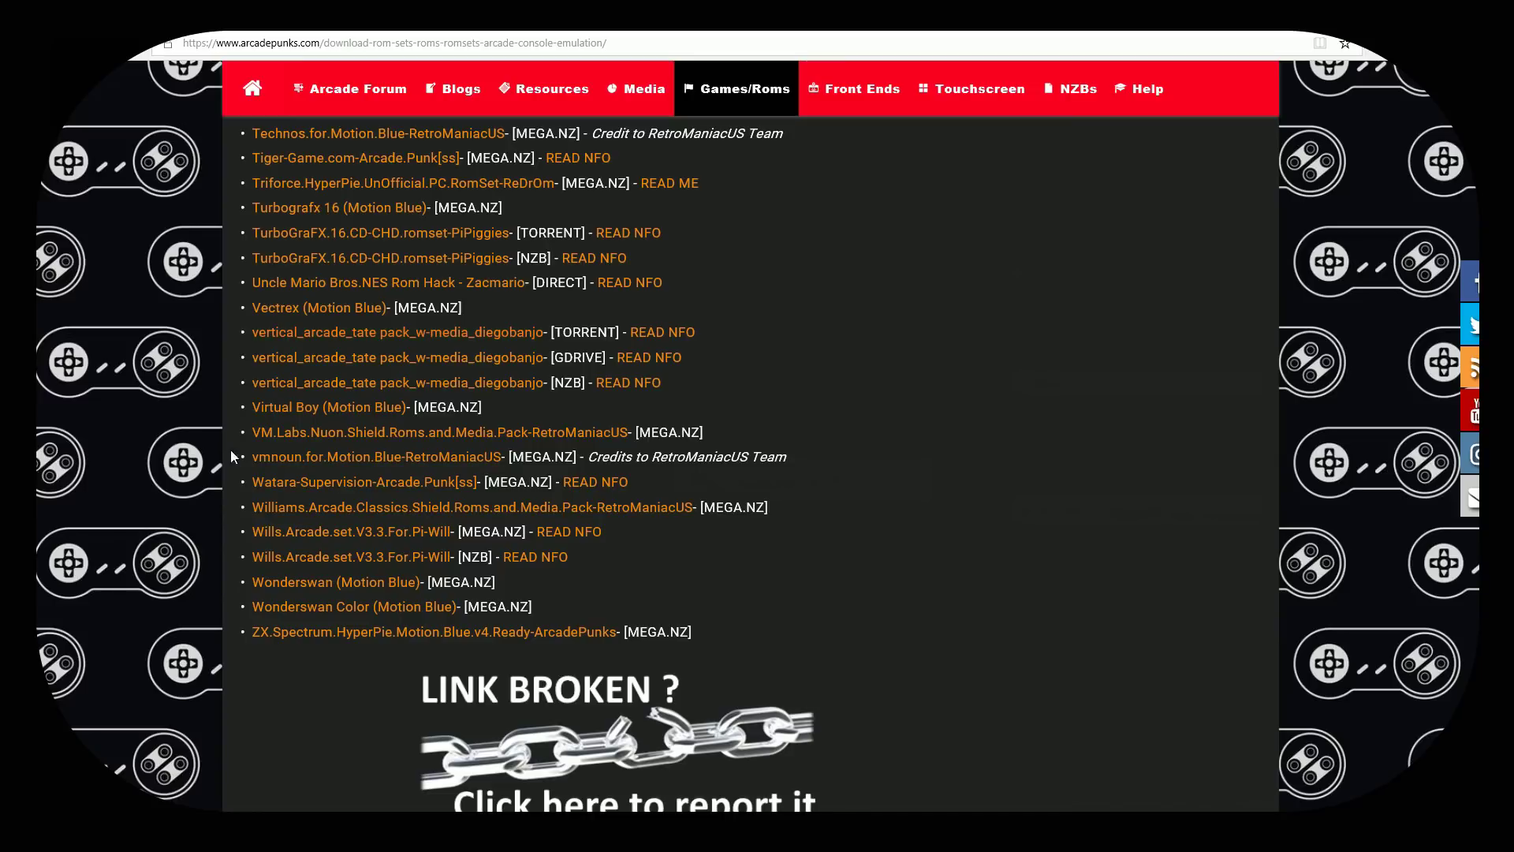
pyautogui.moveTo(769, 382); pyautogui.dragTo(227, 338)
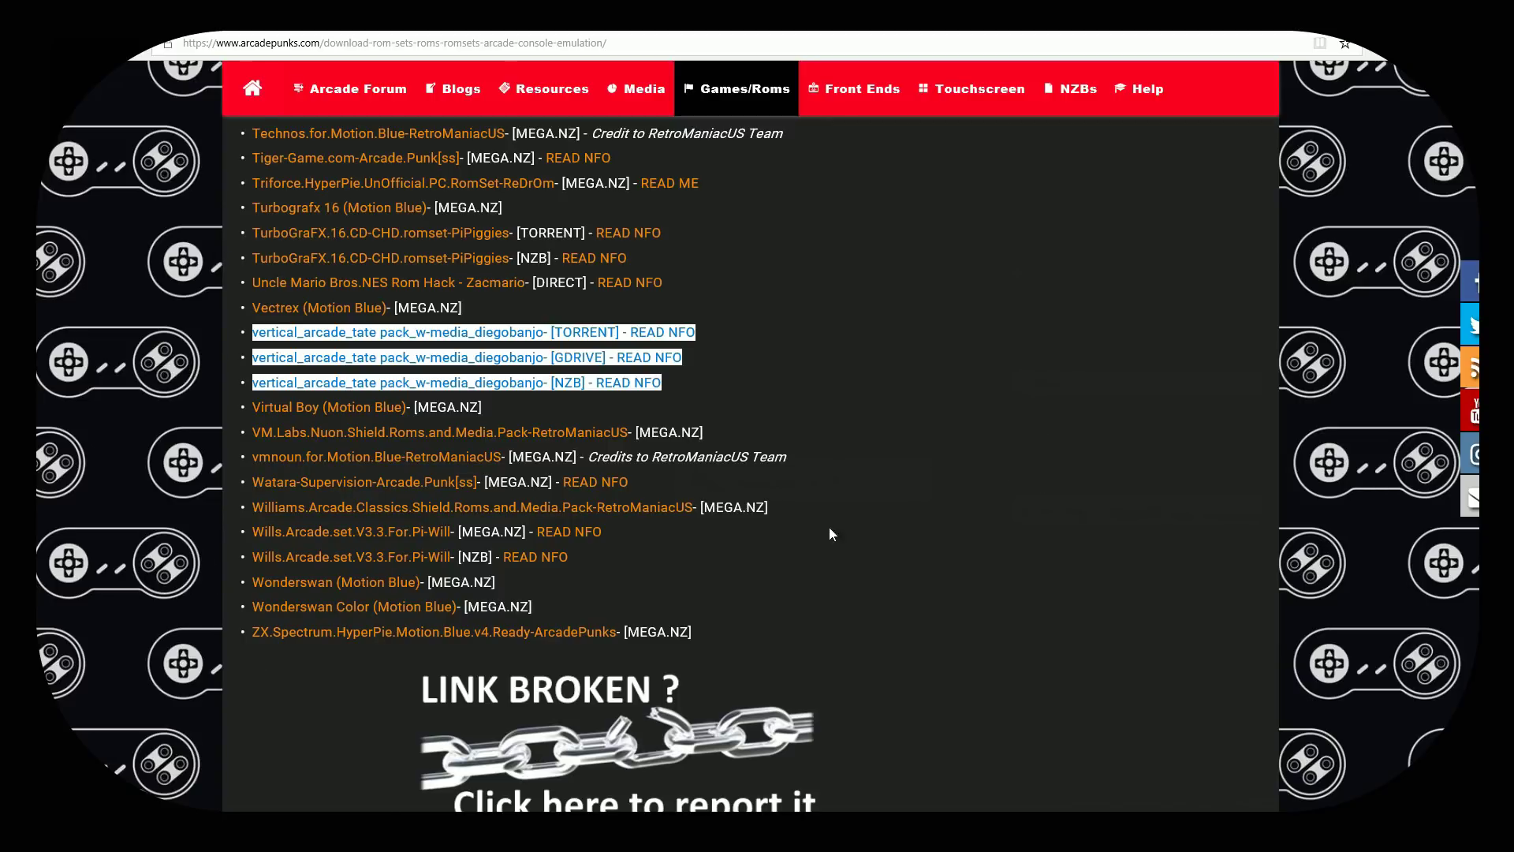
pyautogui.click(644, 396)
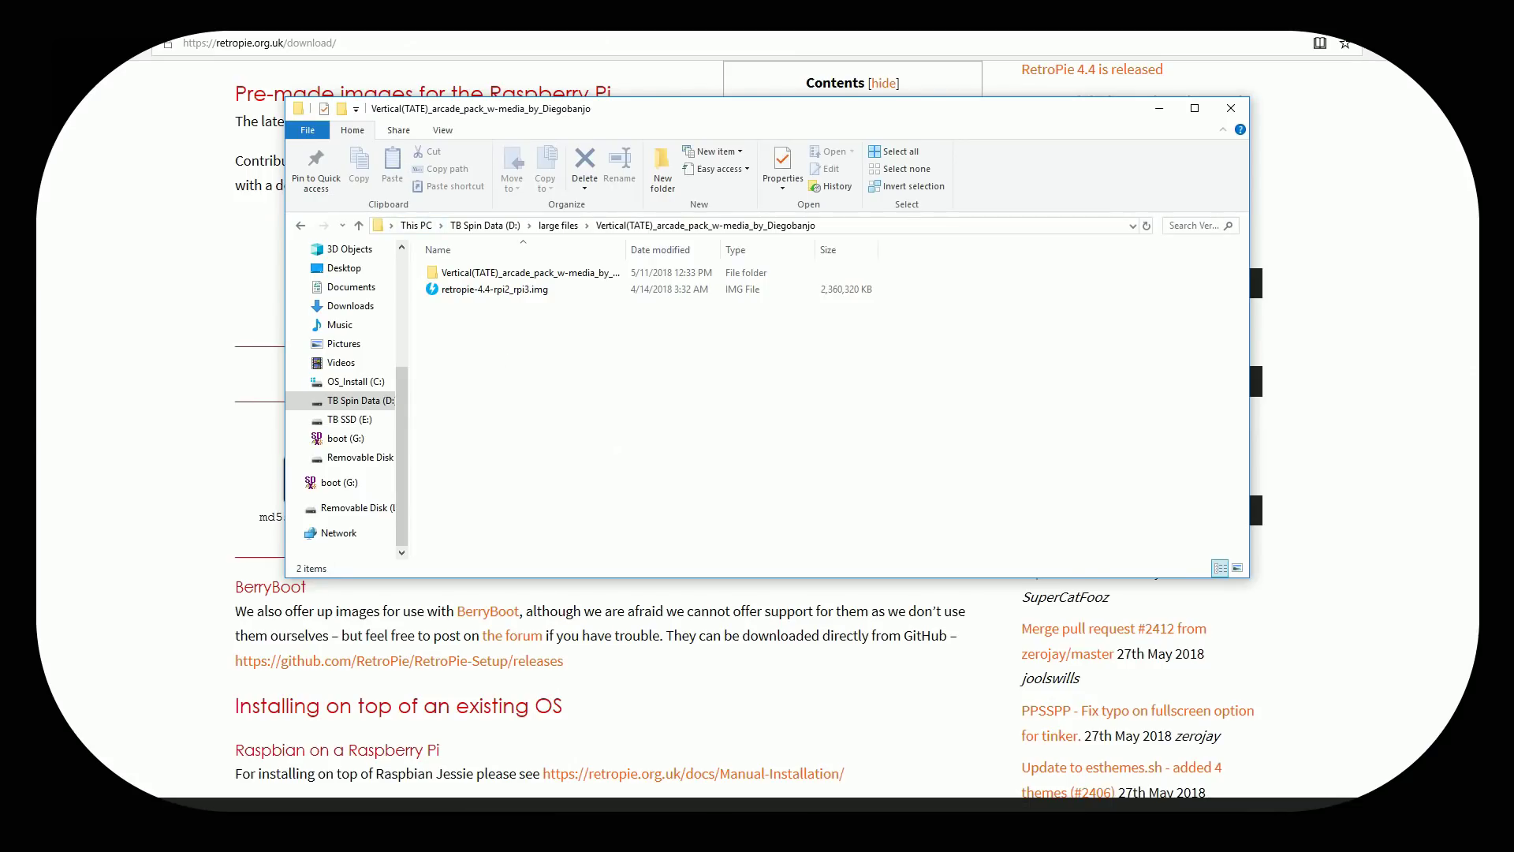
# Step: Search the computer for win32 and launch Win32 Disk Imager
pyautogui.press('super')
pyautogui.write('win32')
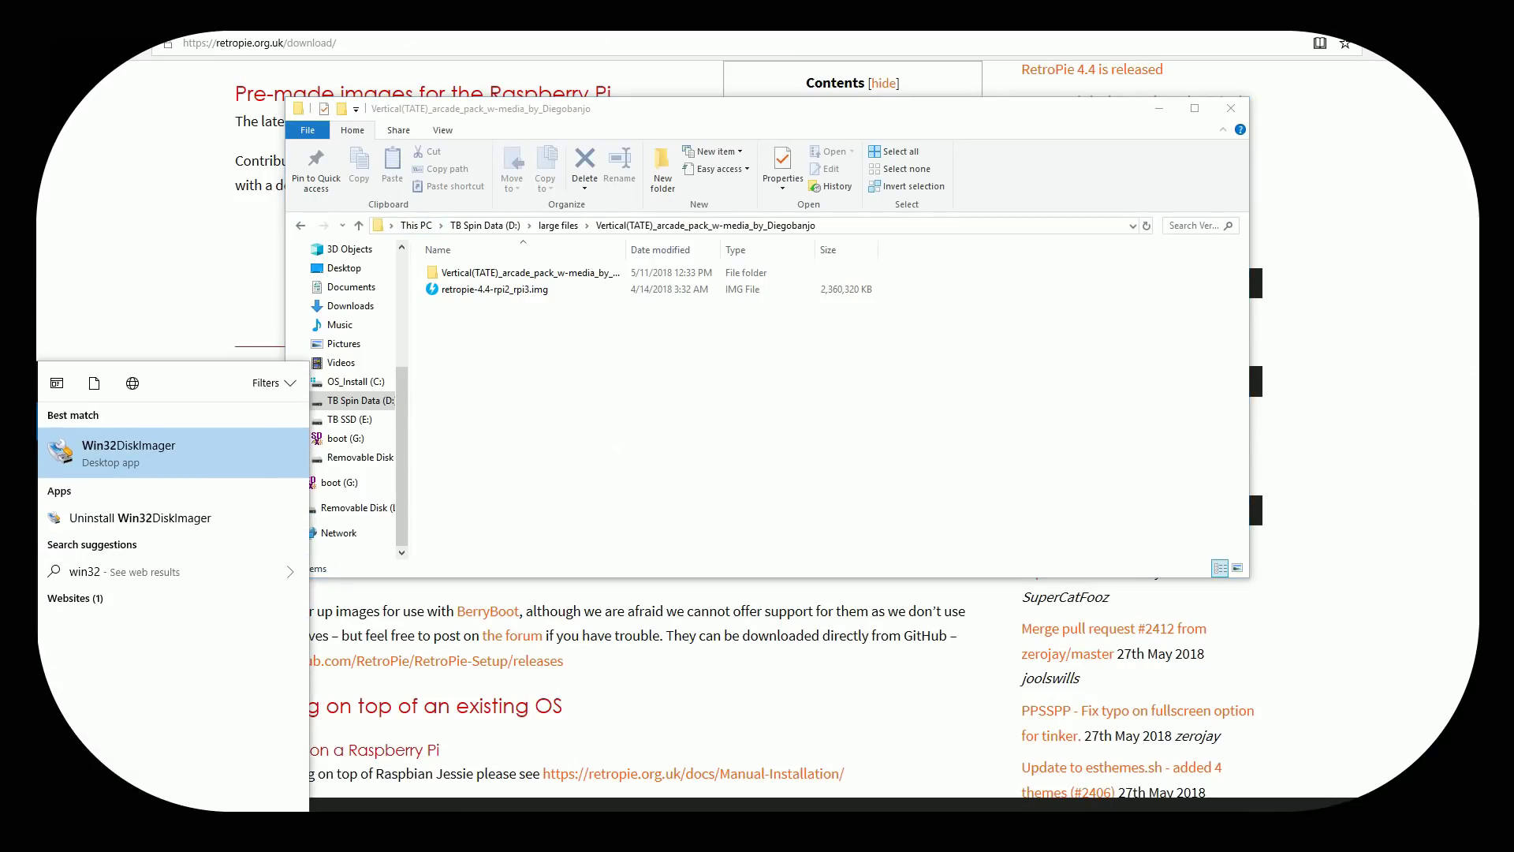
pyautogui.press('Return')
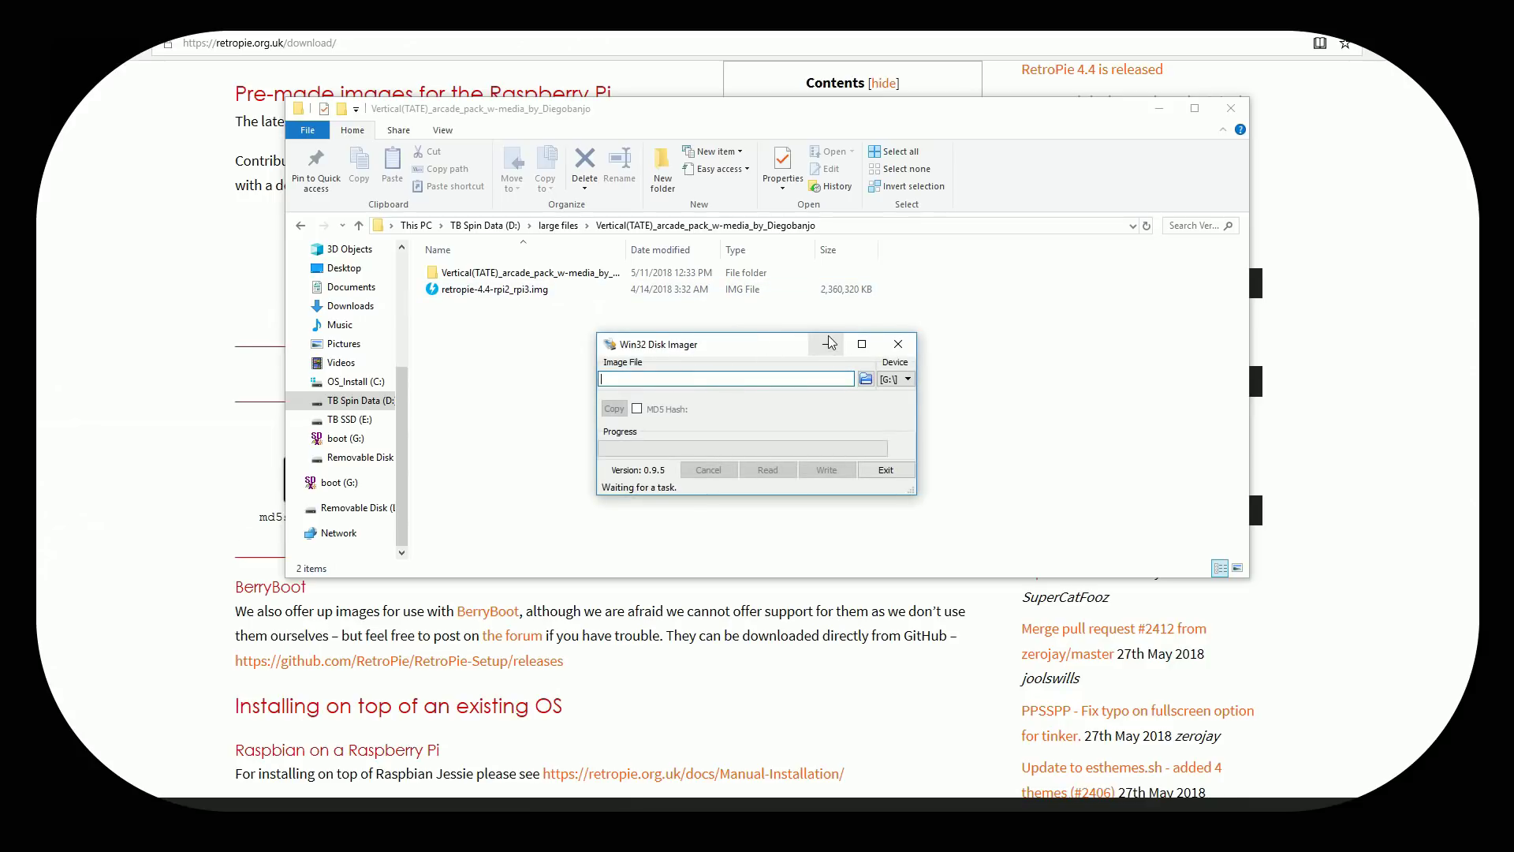
# Step: Examine the ROM files in the Vertical(TATE) pack's roms\arcade folder and return to the folder holding the RetroPie image
pyautogui.doubleClick(554, 274)
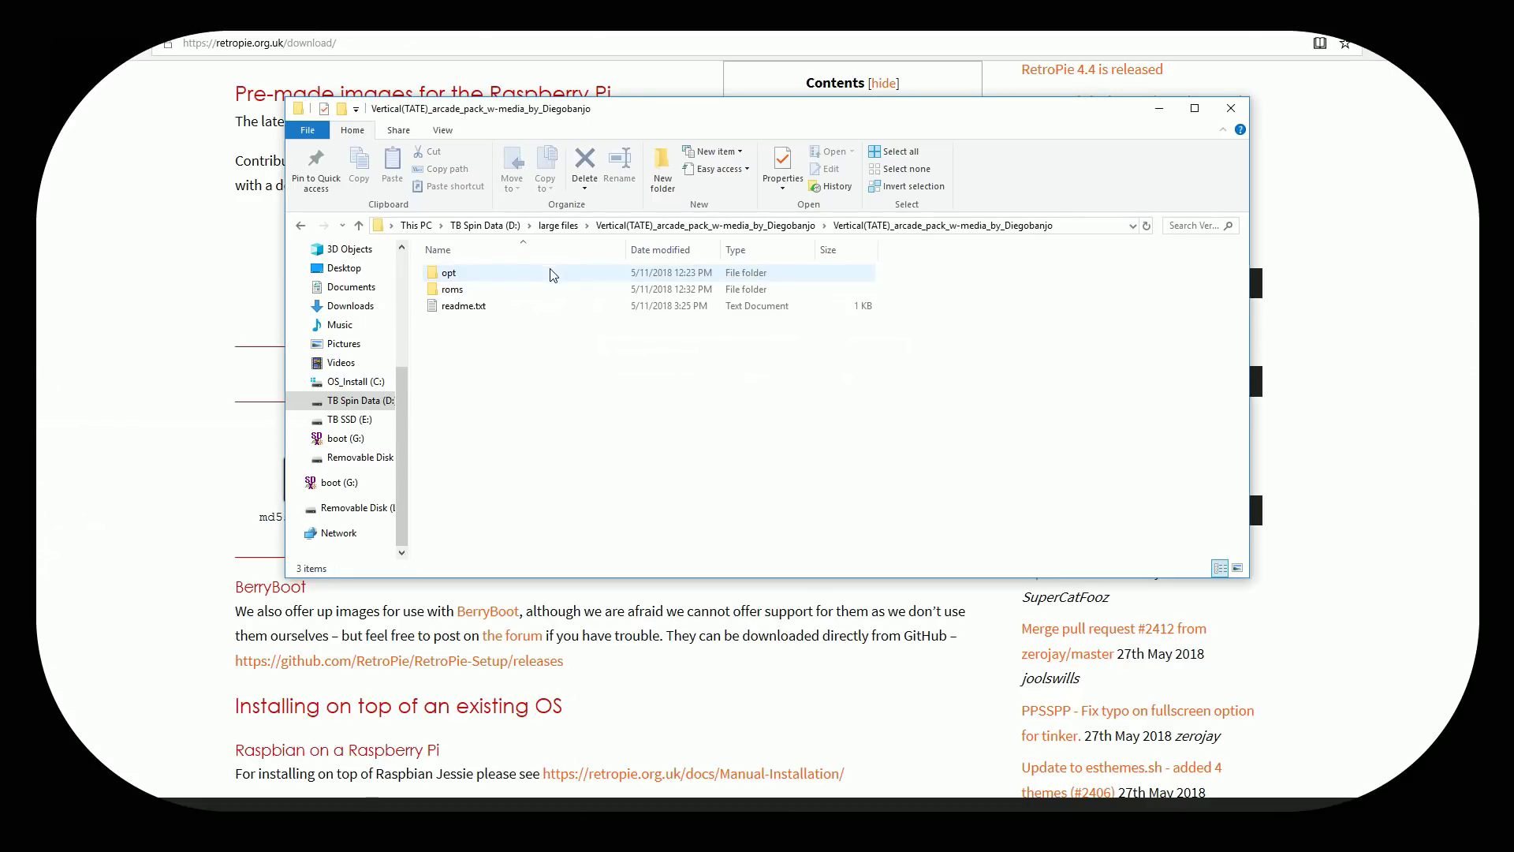
pyautogui.doubleClick(451, 289)
pyautogui.click(447, 274)
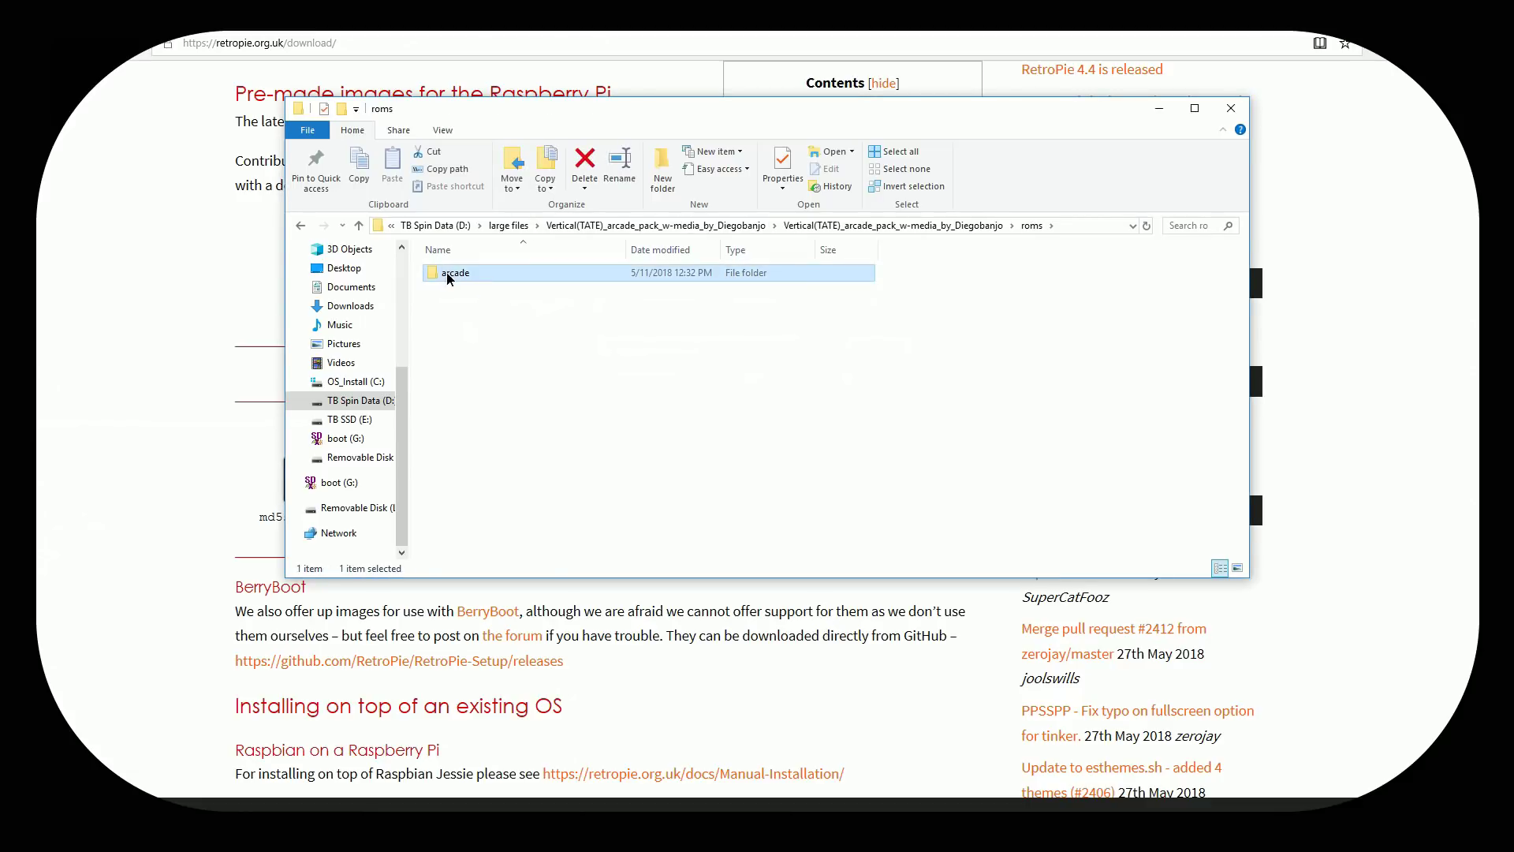
pyautogui.doubleClick(447, 274)
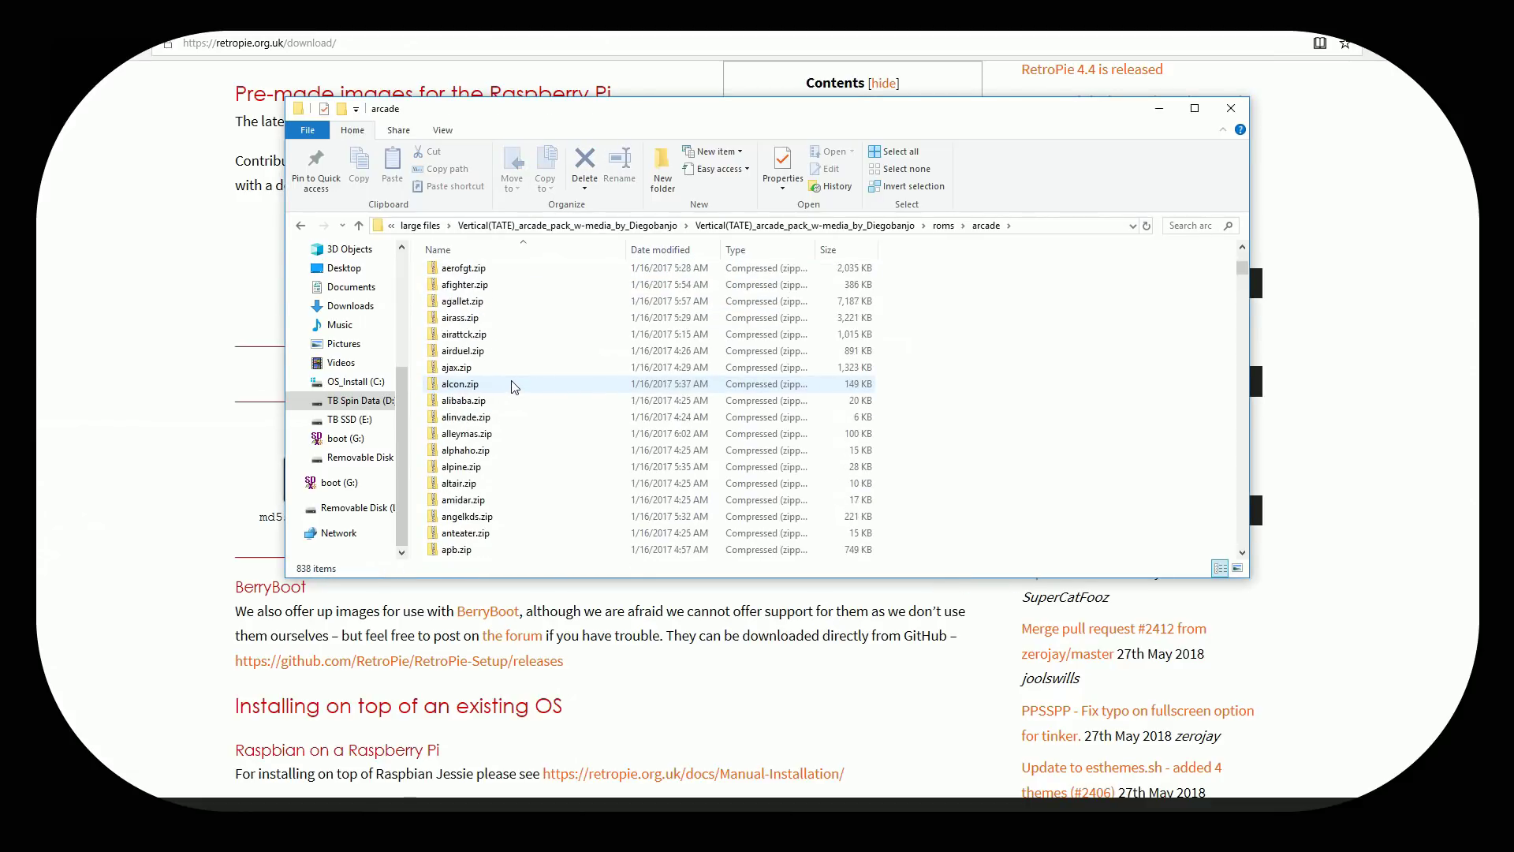
pyautogui.scroll(5, 514, 387)
pyautogui.press('BackSpace')
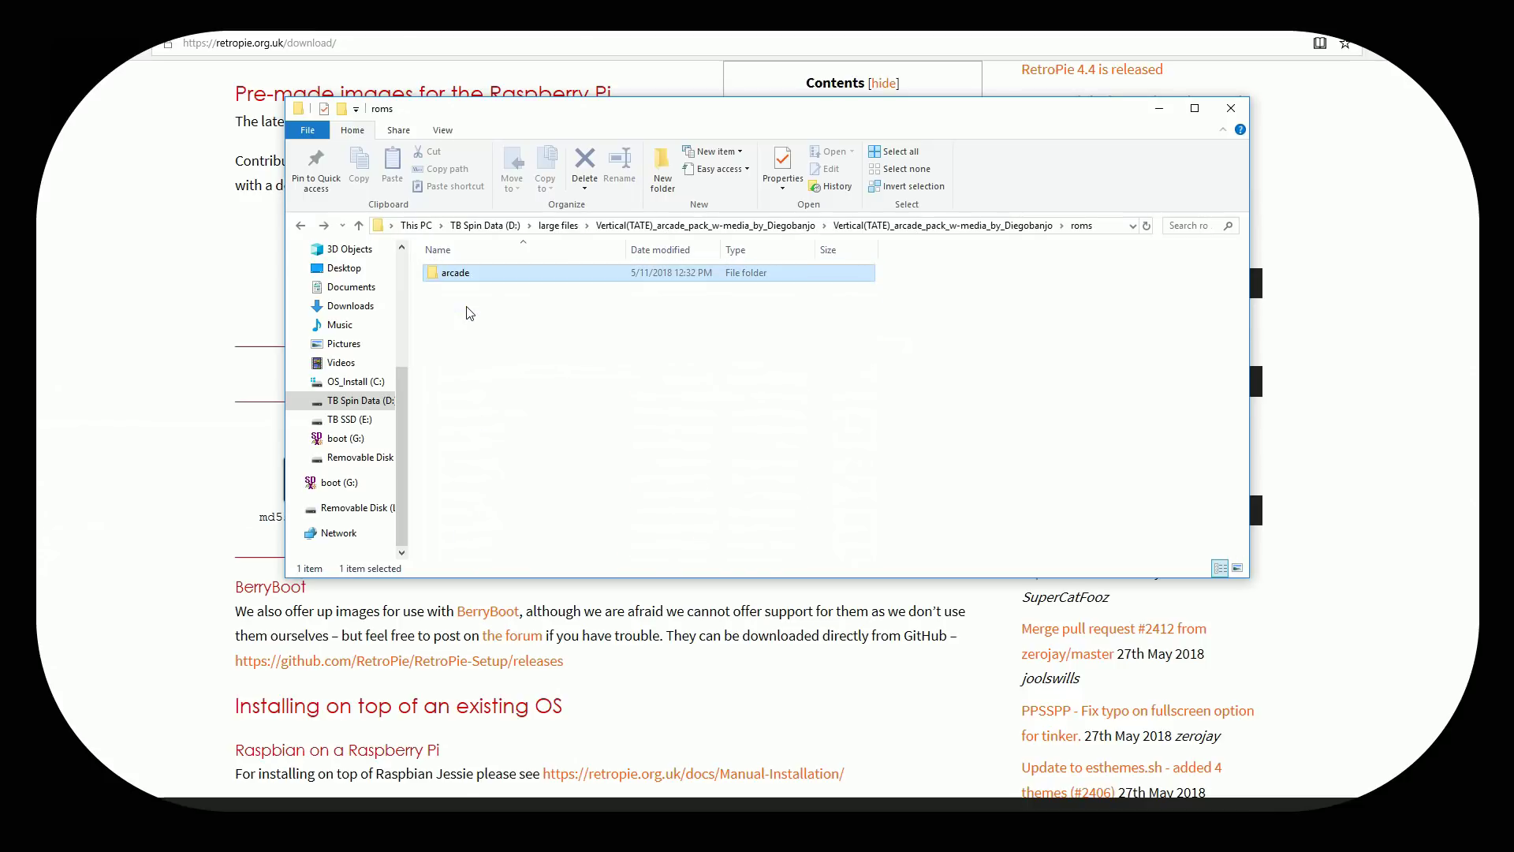
pyautogui.press('BackSpace')
pyautogui.press('BackSpace')
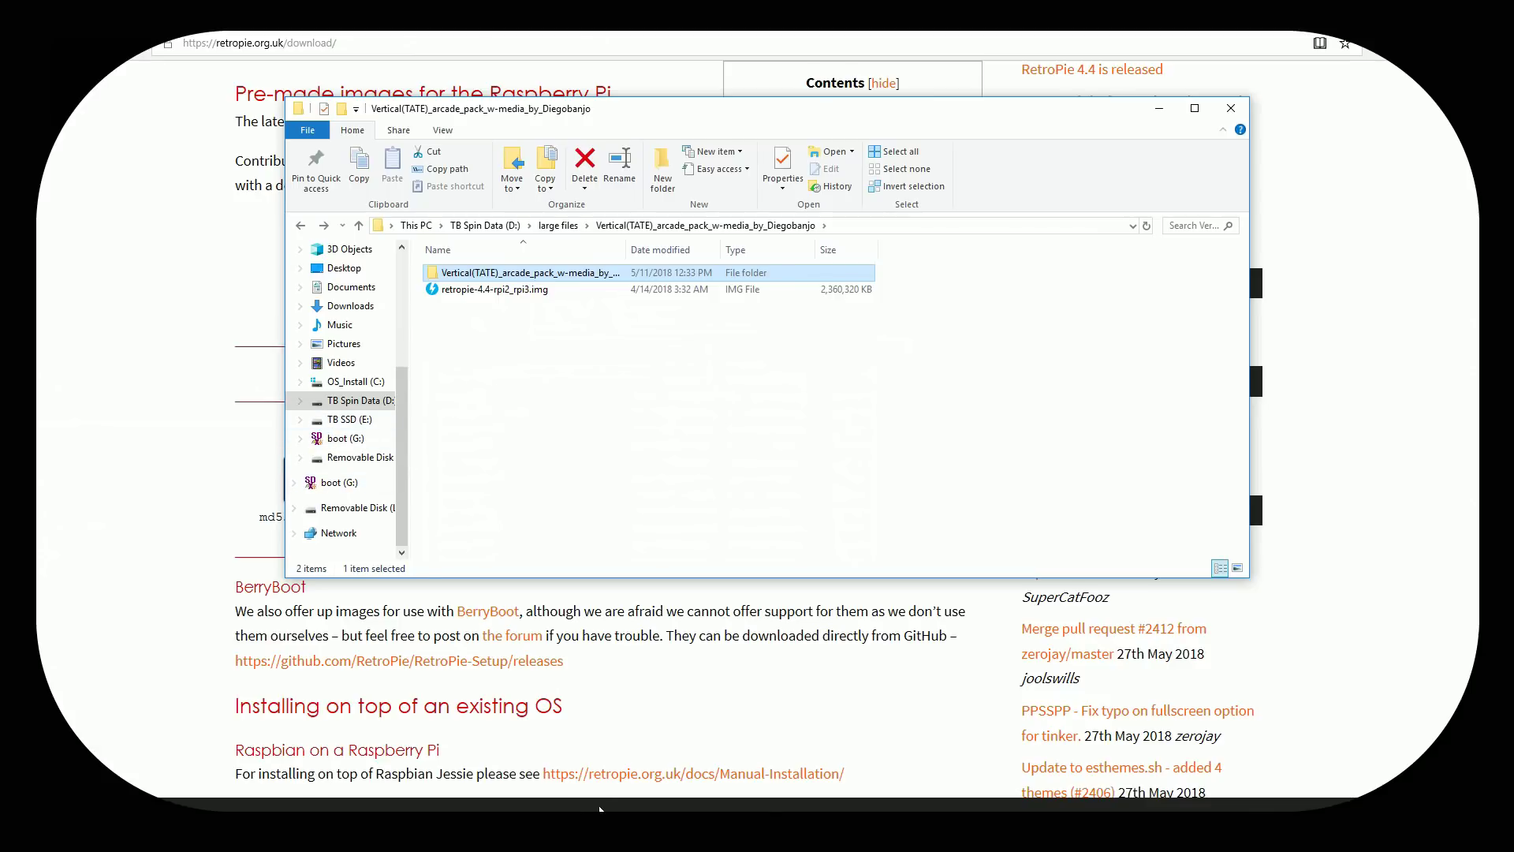
# Step: Load retropie-4.4-rpi2_rpi3.img as the image file in Win32 Disk Imager, with G:\ as the target device
pyautogui.click(653, 783)
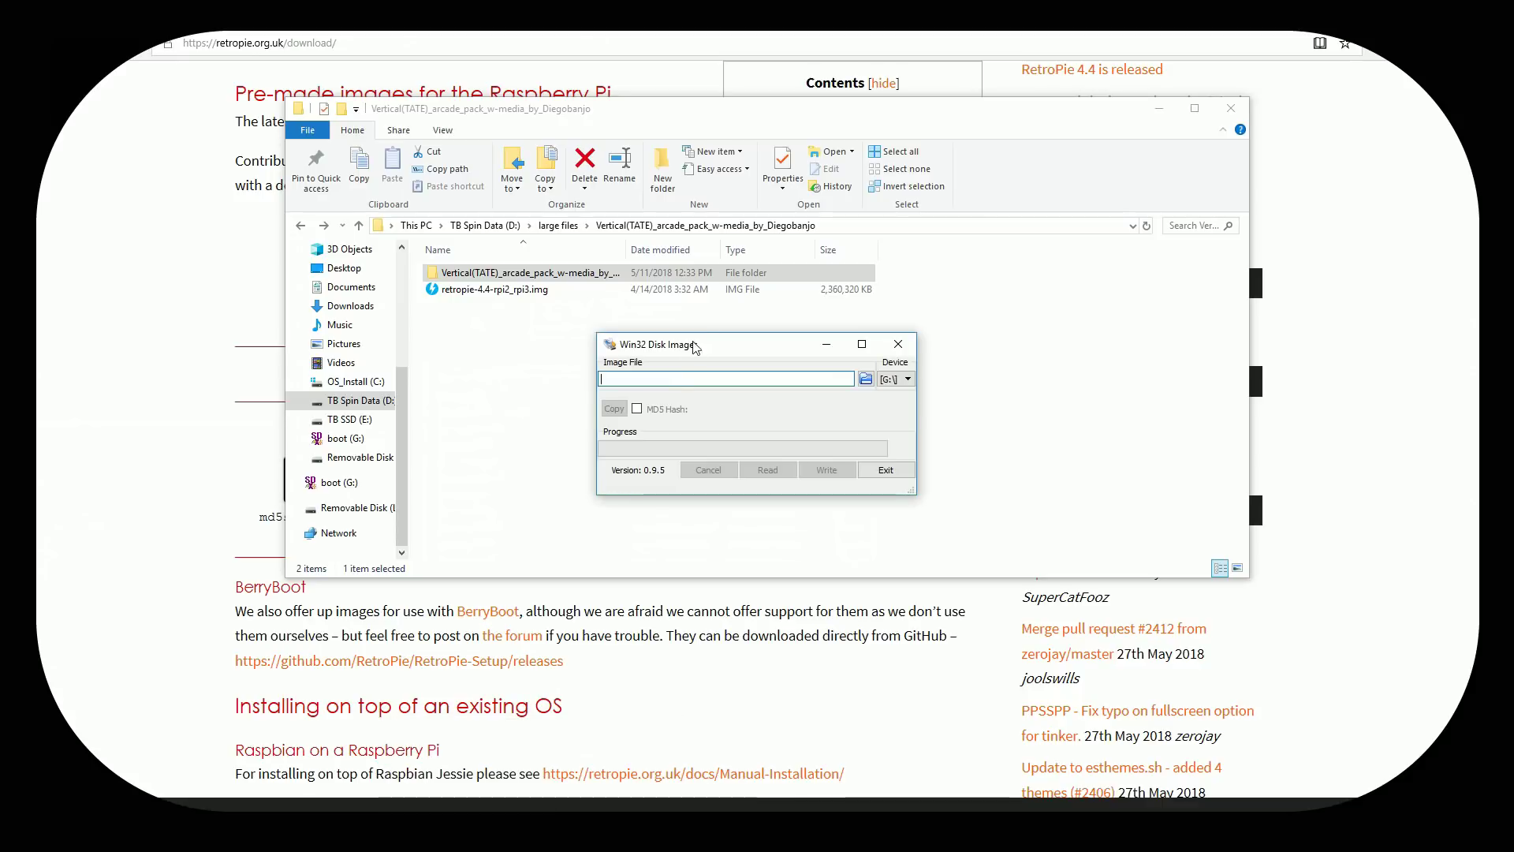
pyautogui.click(907, 380)
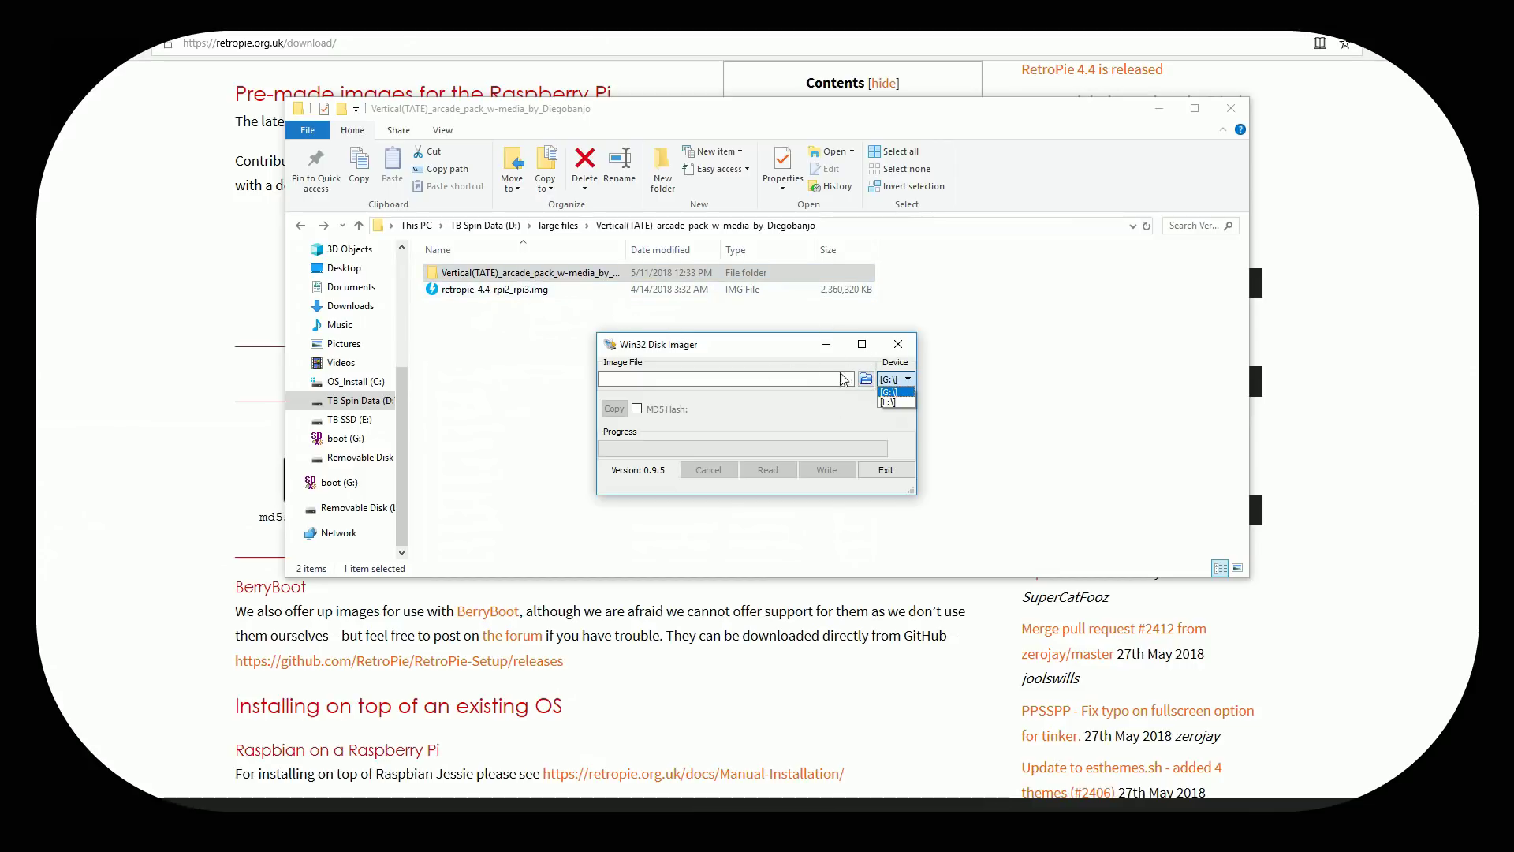
pyautogui.click(866, 378)
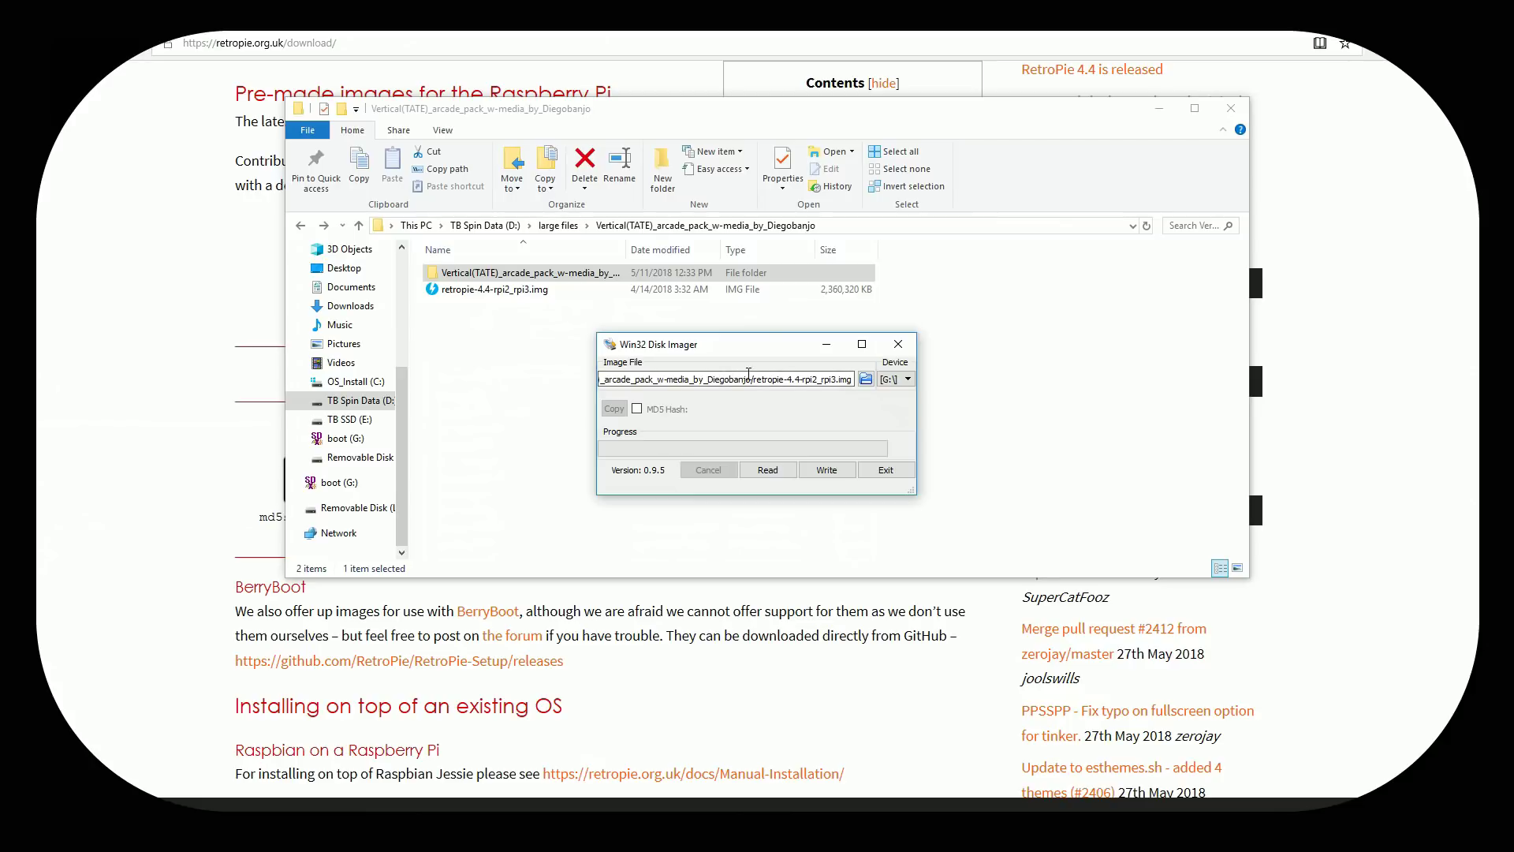
pyautogui.moveTo(852, 379); pyautogui.dragTo(746, 379)
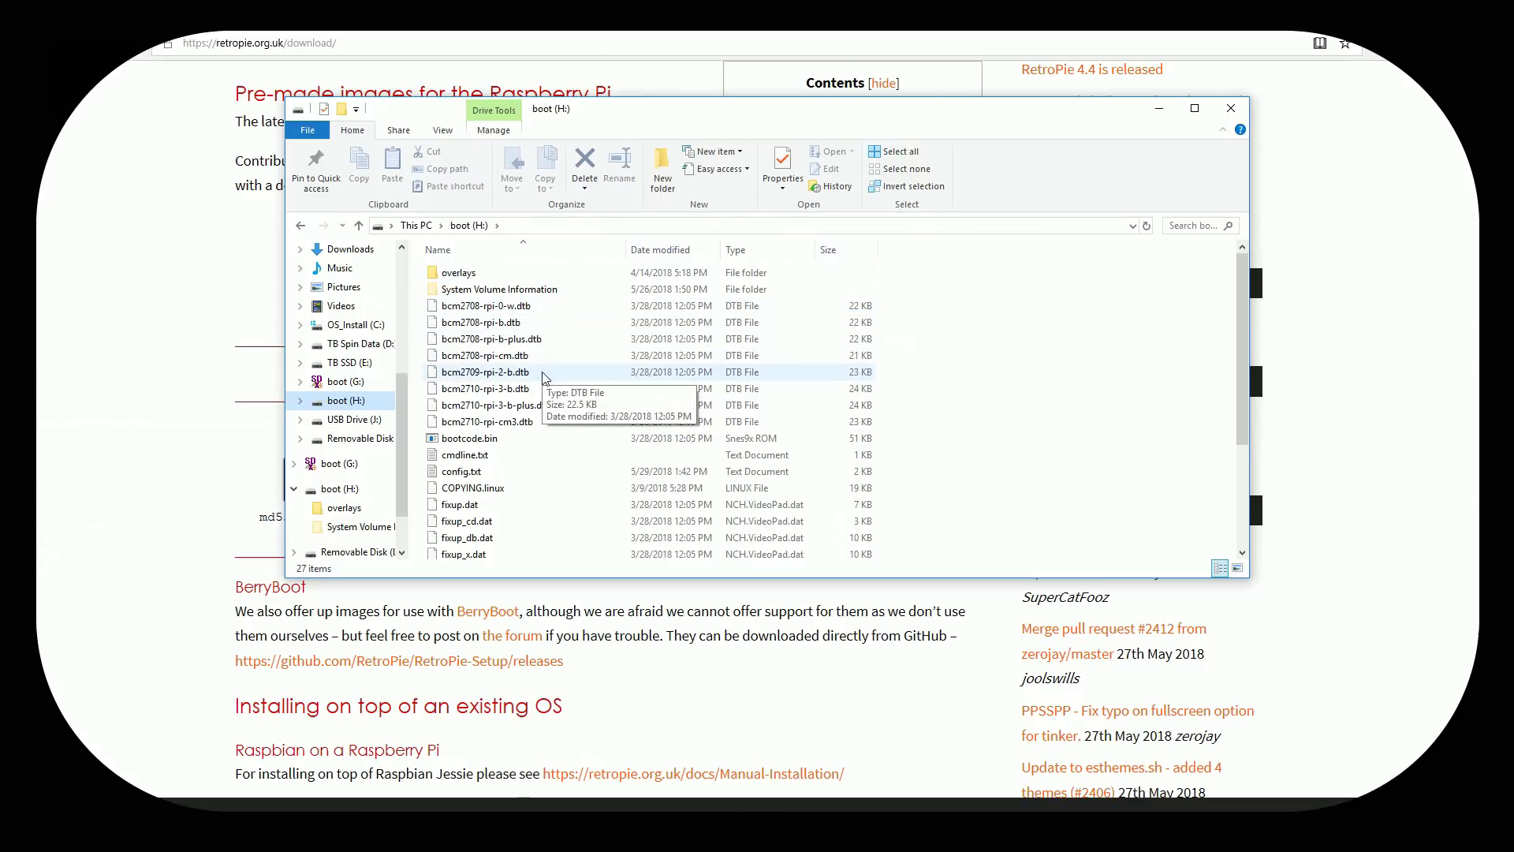
# Step: Open config.txt from the boot (H:) drive in WordPad
pyautogui.scroll(-1, 542, 377)
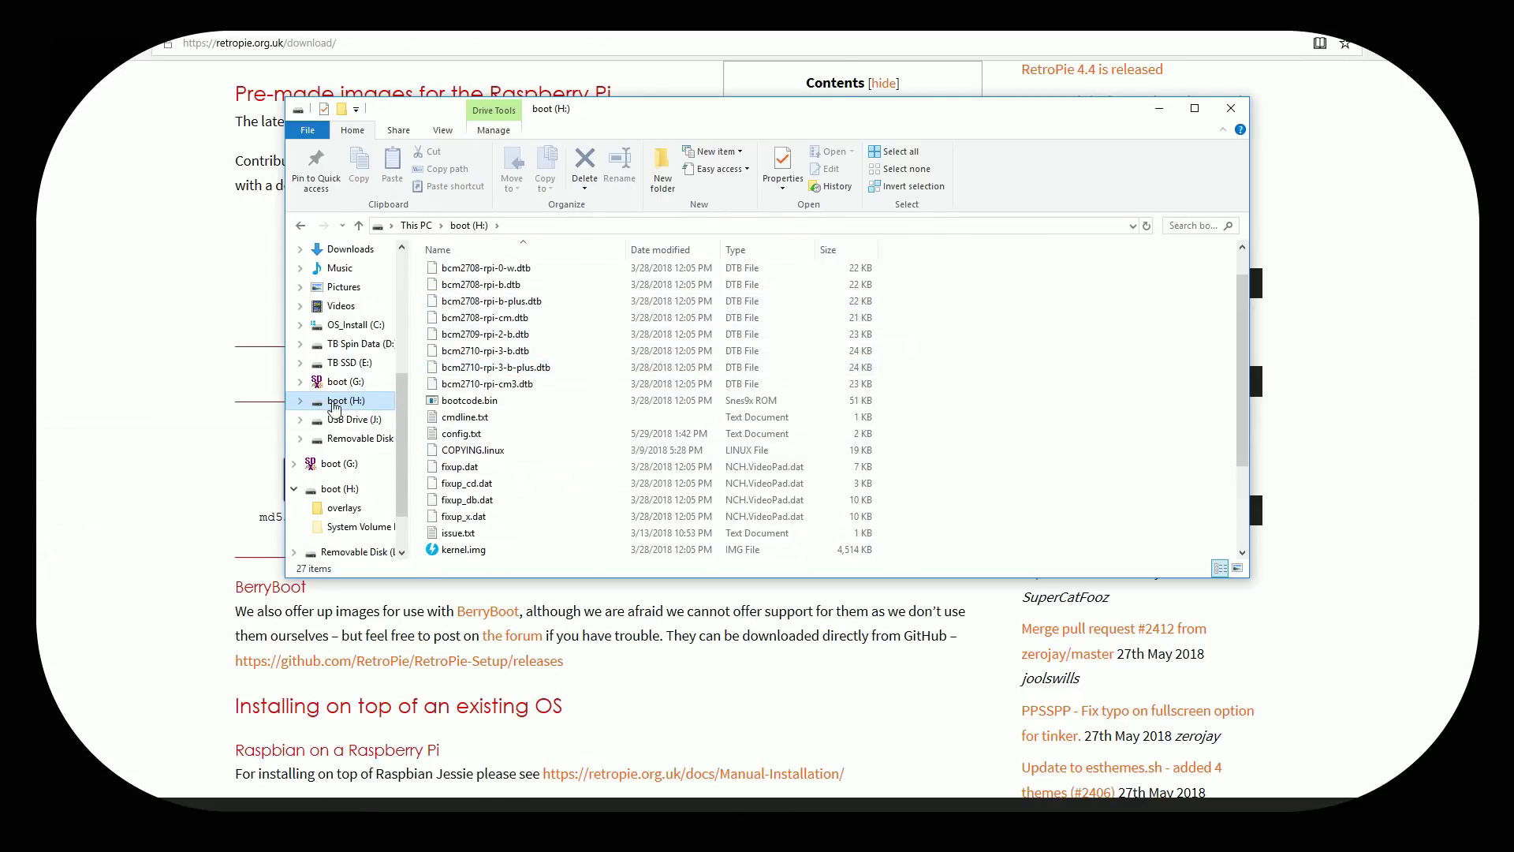
pyautogui.scroll(1, 582, 403)
pyautogui.scroll(-3, 581, 403)
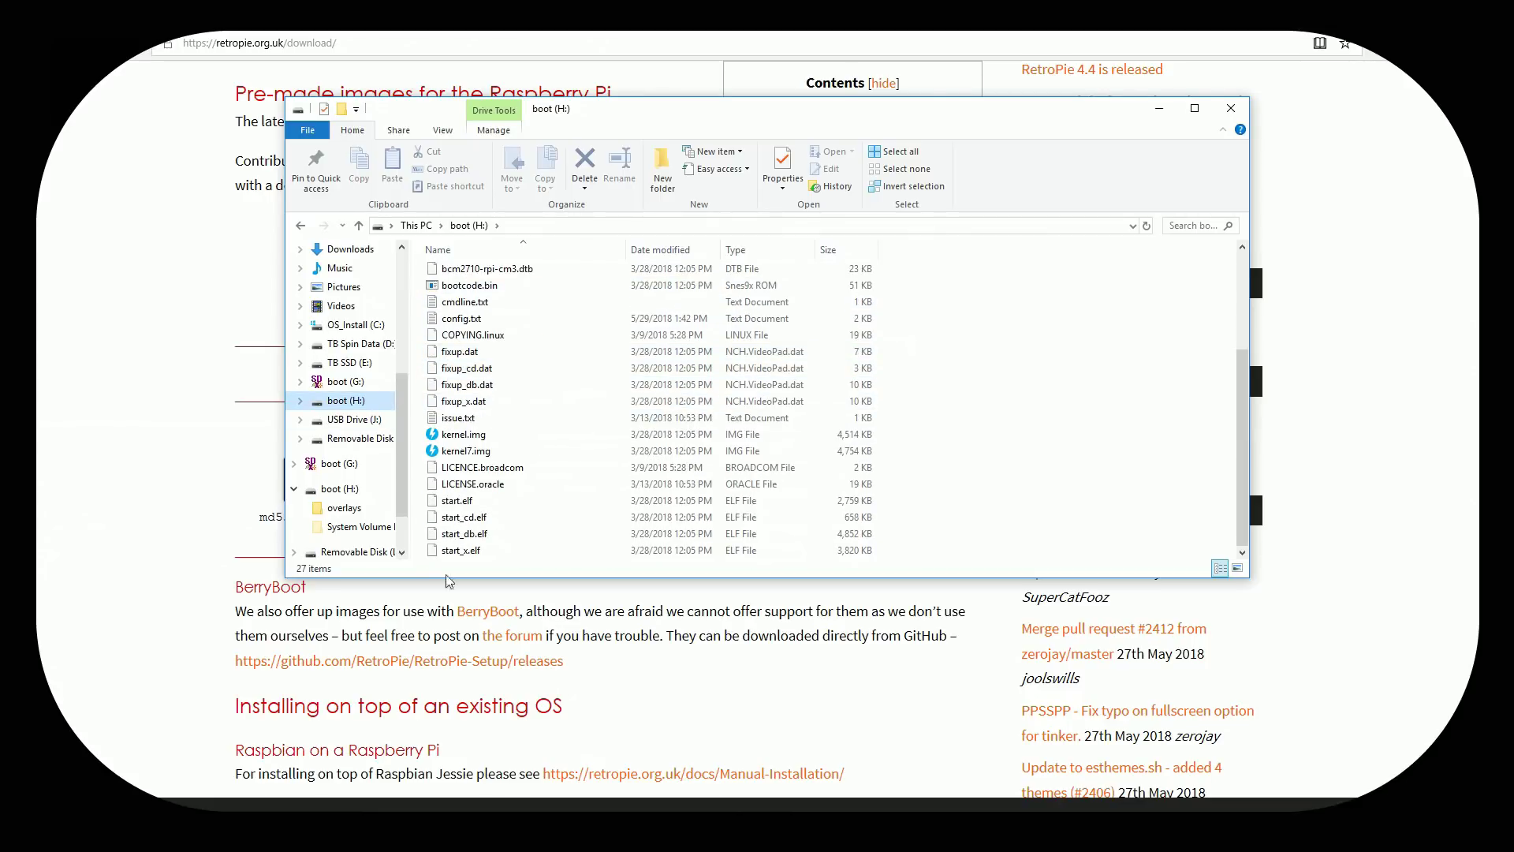
pyautogui.scroll(1, 505, 441)
pyautogui.rightClick(462, 369)
pyautogui.moveTo(561, 550)
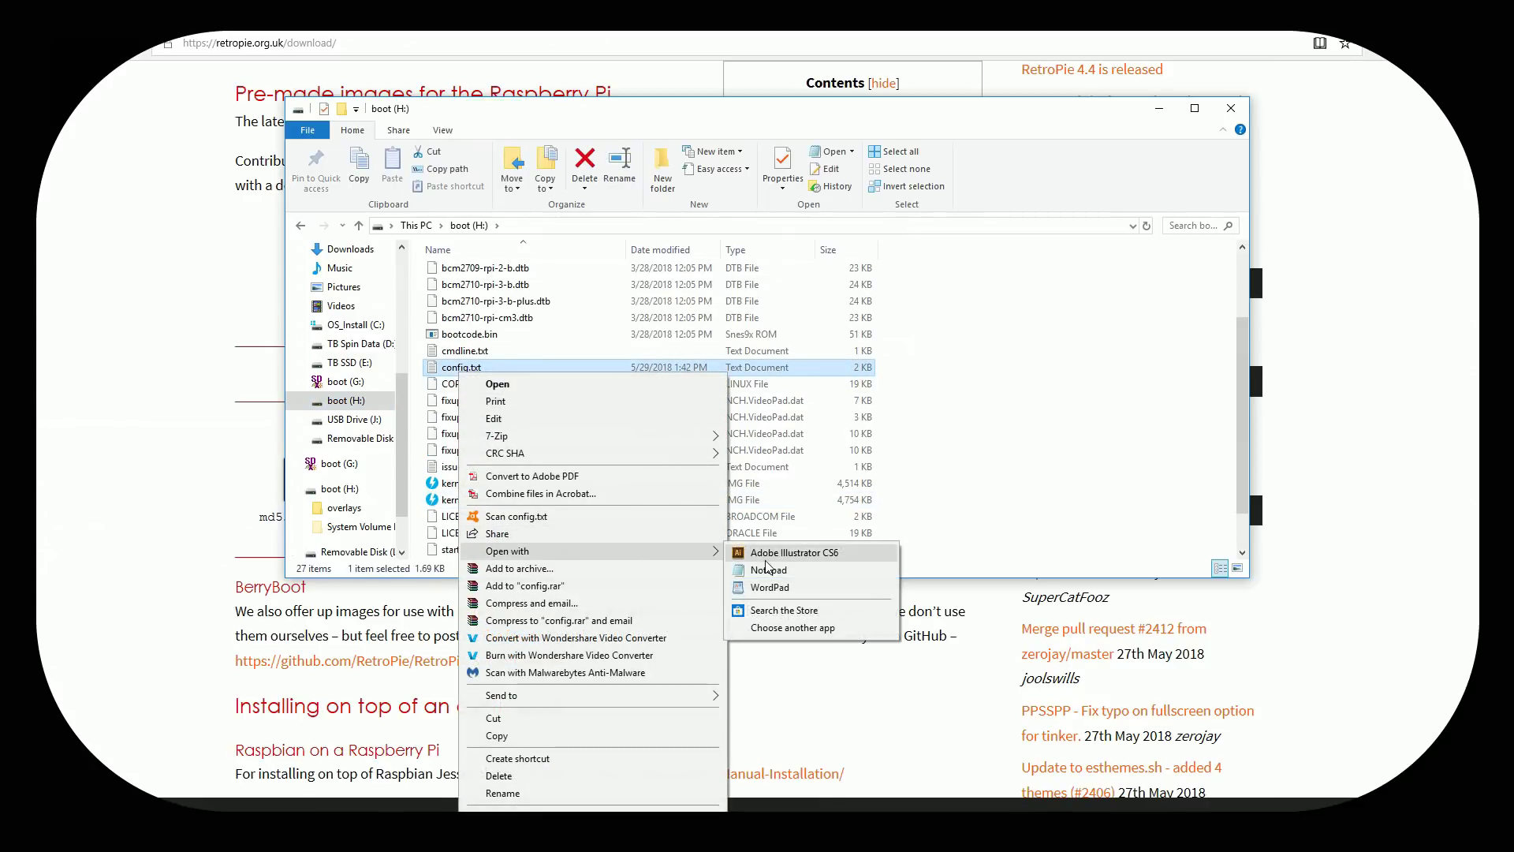
pyautogui.click(780, 587)
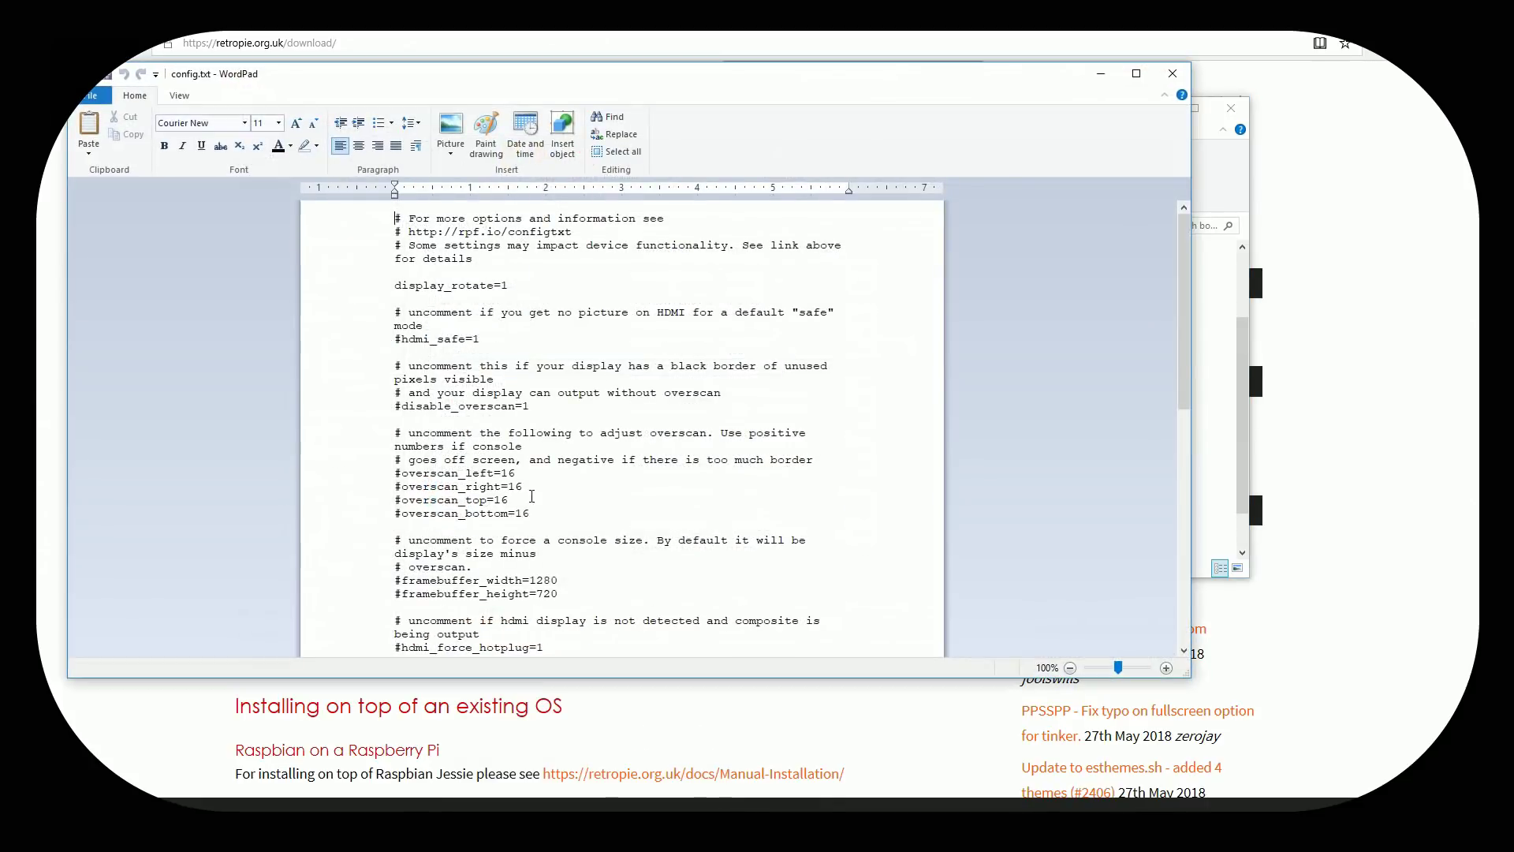
# Step: Edit the display rotation line in config.txt to read display_rotate=1, then close the file and save the changes
pyautogui.hotkey('shift', 'Home')
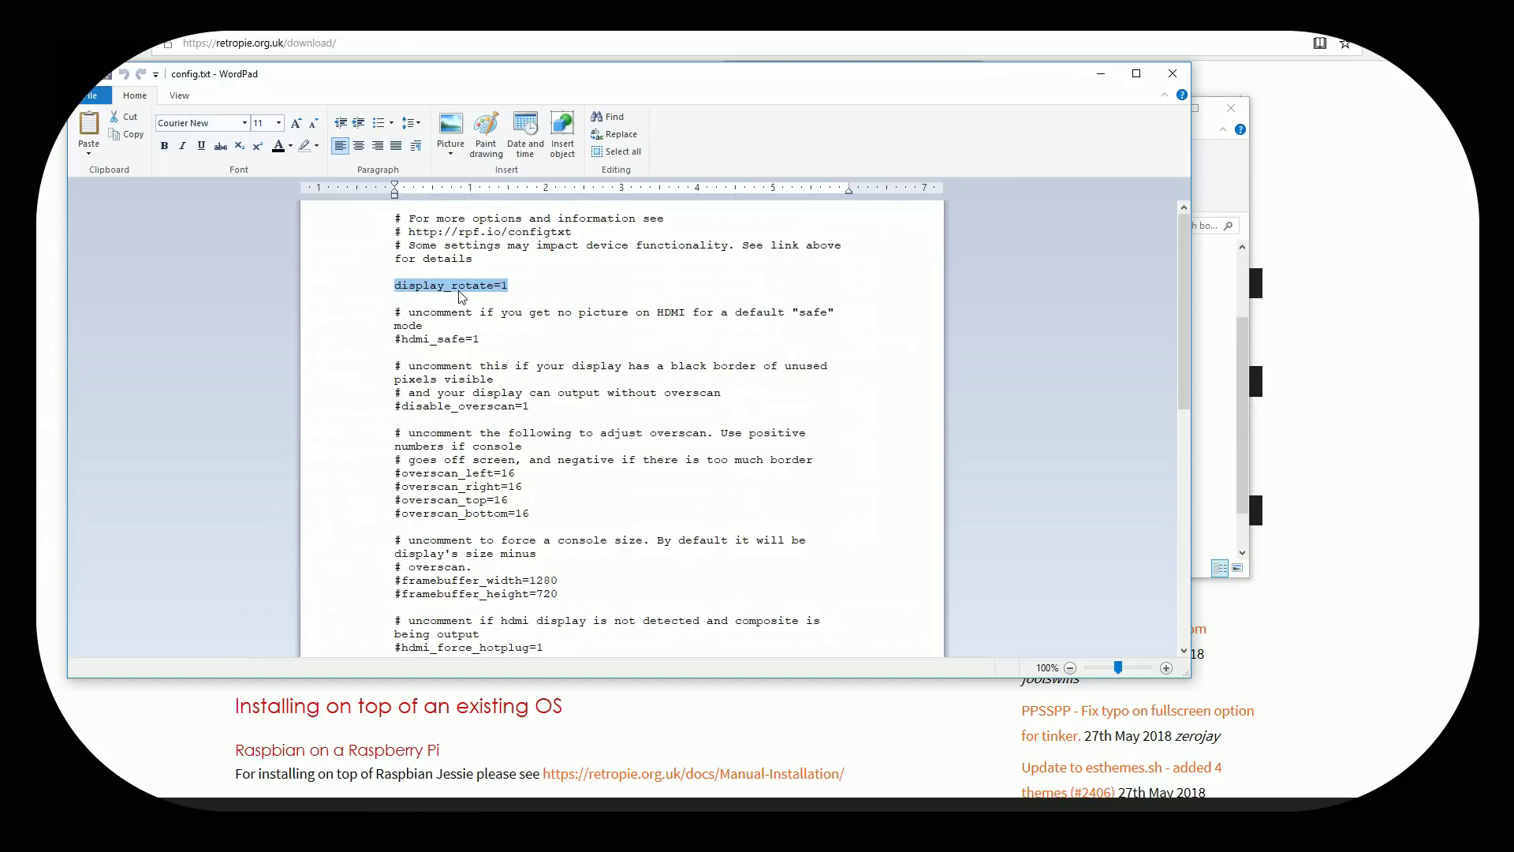
pyautogui.click(505, 289)
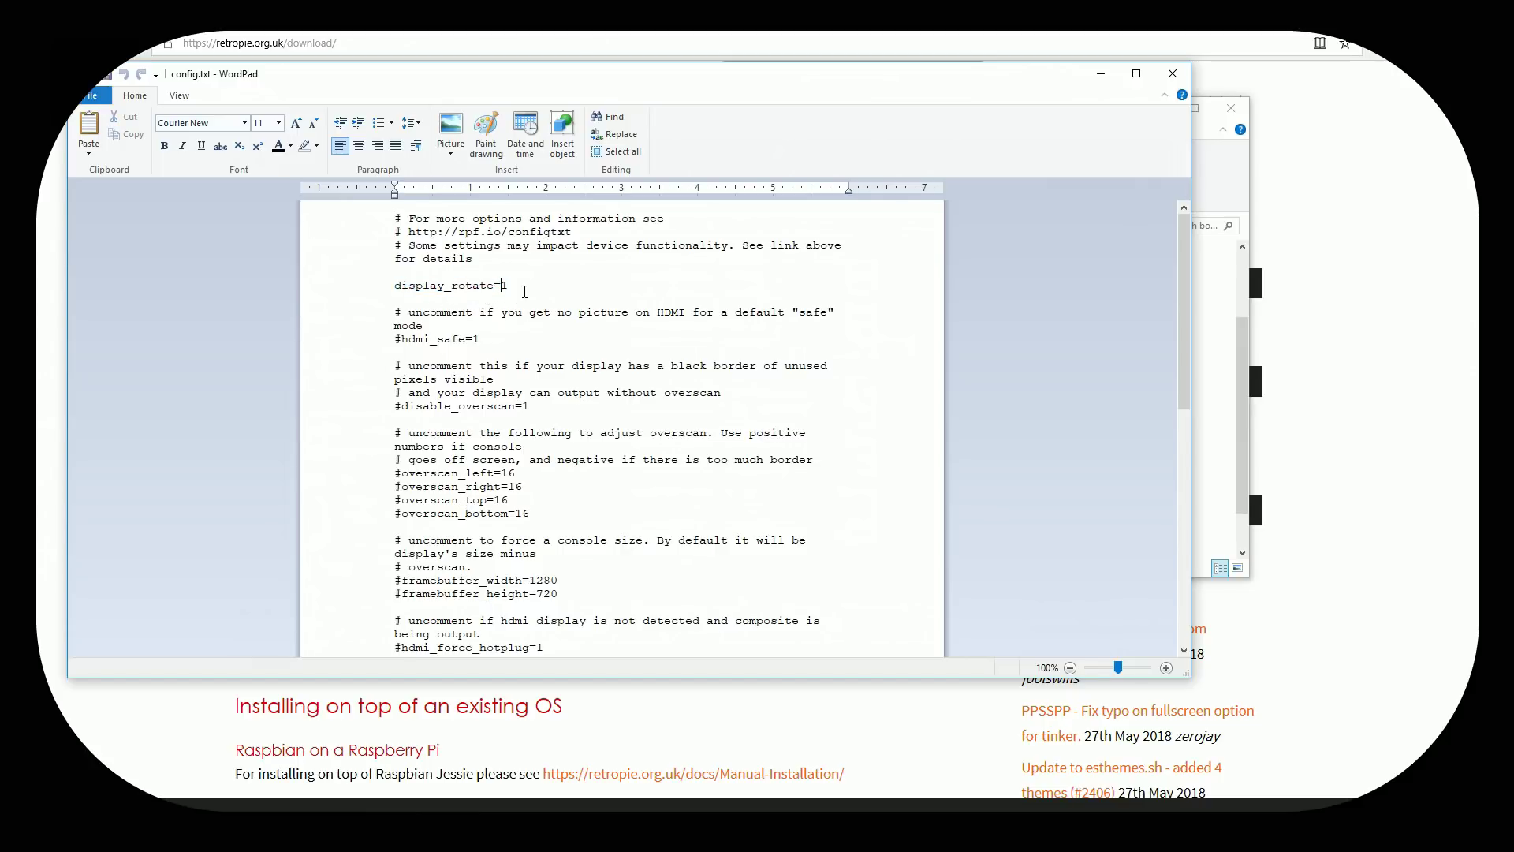
pyautogui.press('Delete')
pyautogui.write('3')
pyautogui.click(1174, 74)
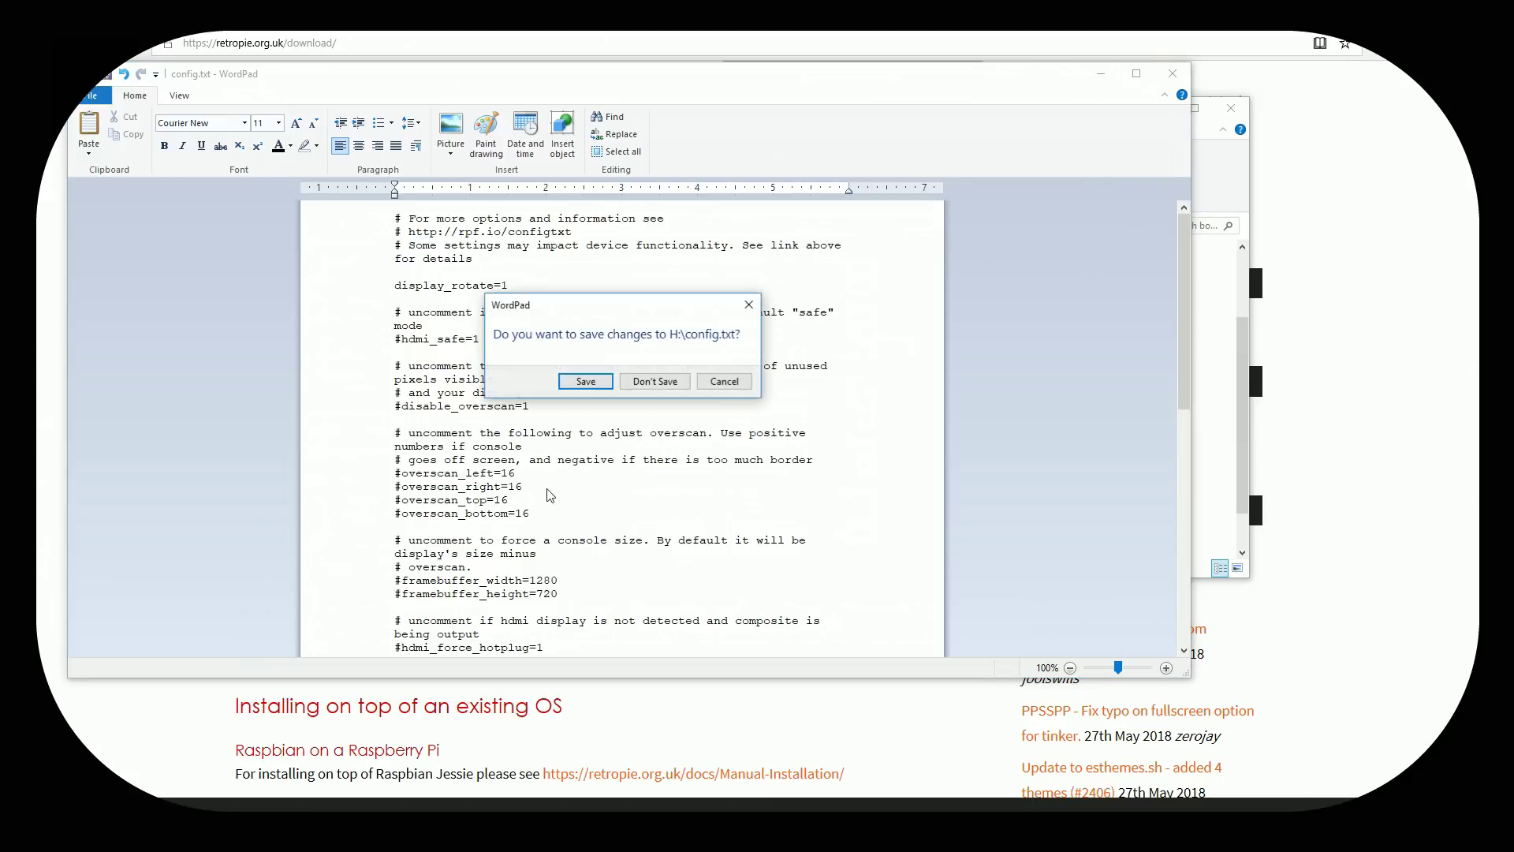
pyautogui.click(601, 379)
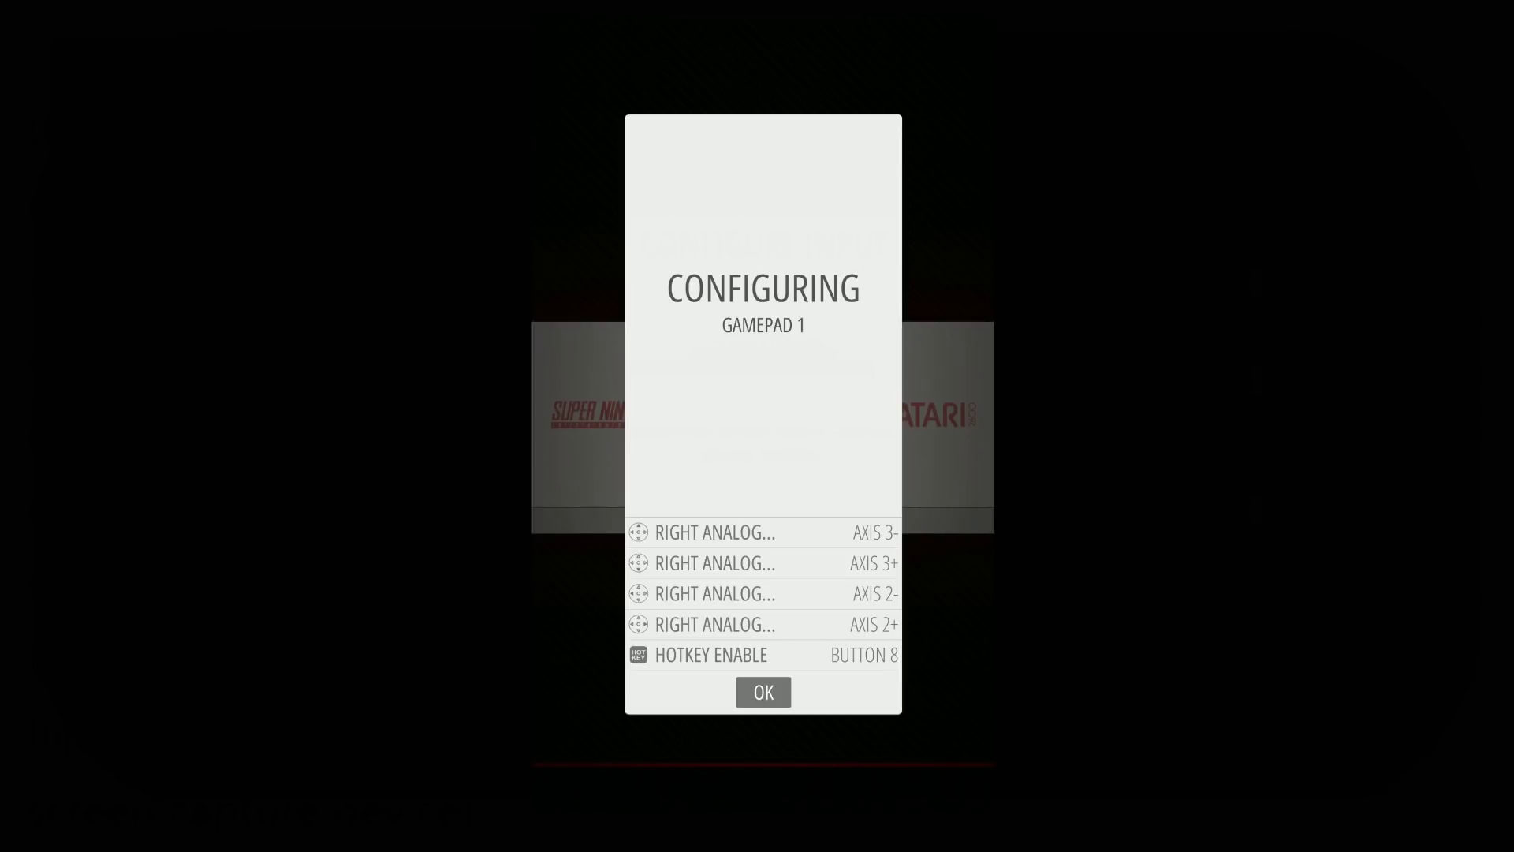
# Step: Accept the Gamepad 1 input configuration in EmulationStation and return to the system selection screen
pyautogui.press('Return')
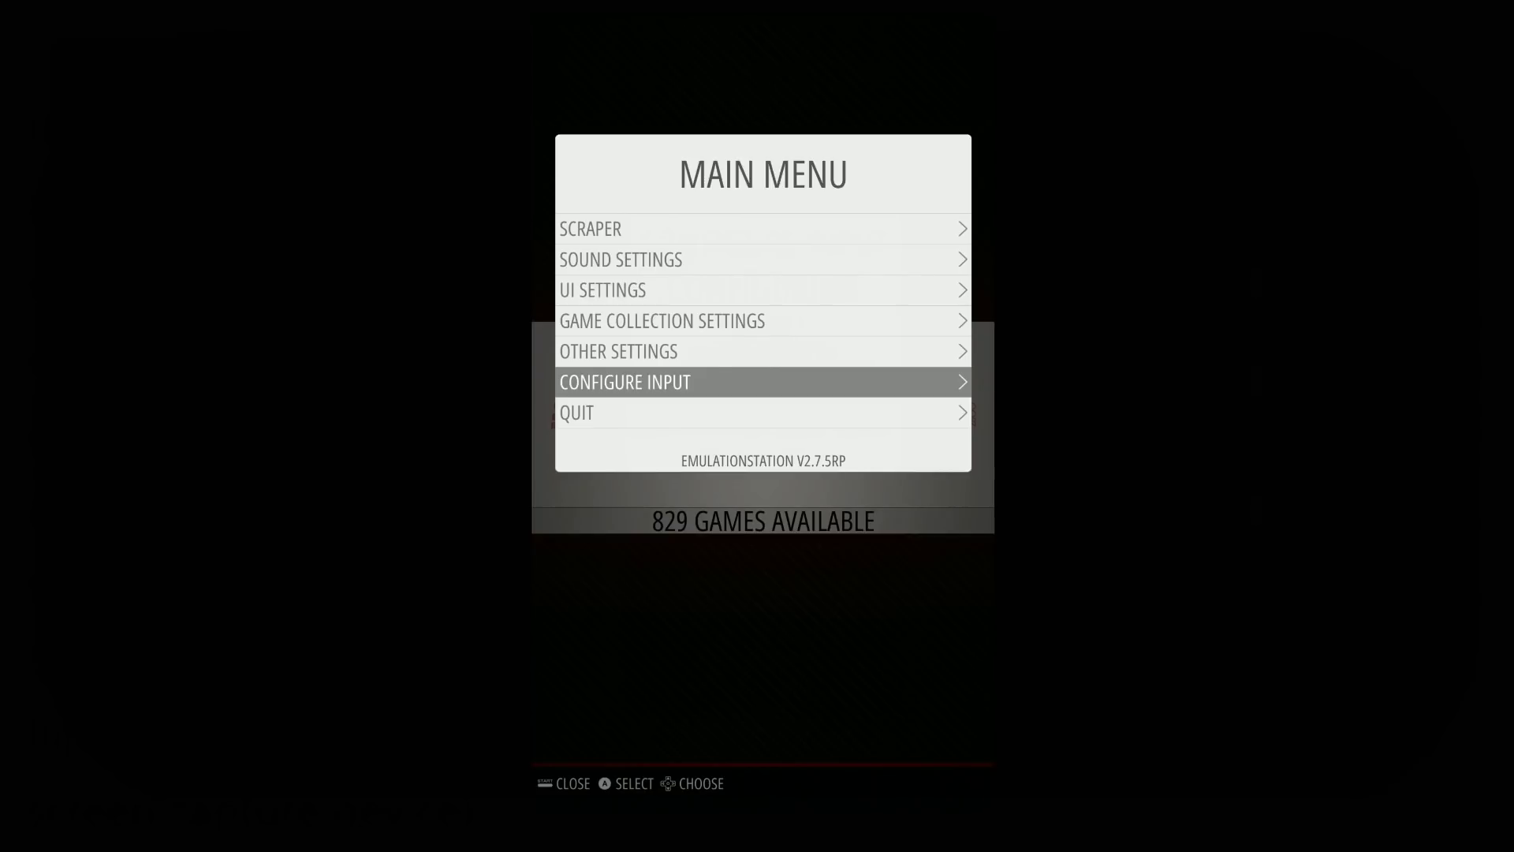
pyautogui.press('Escape')
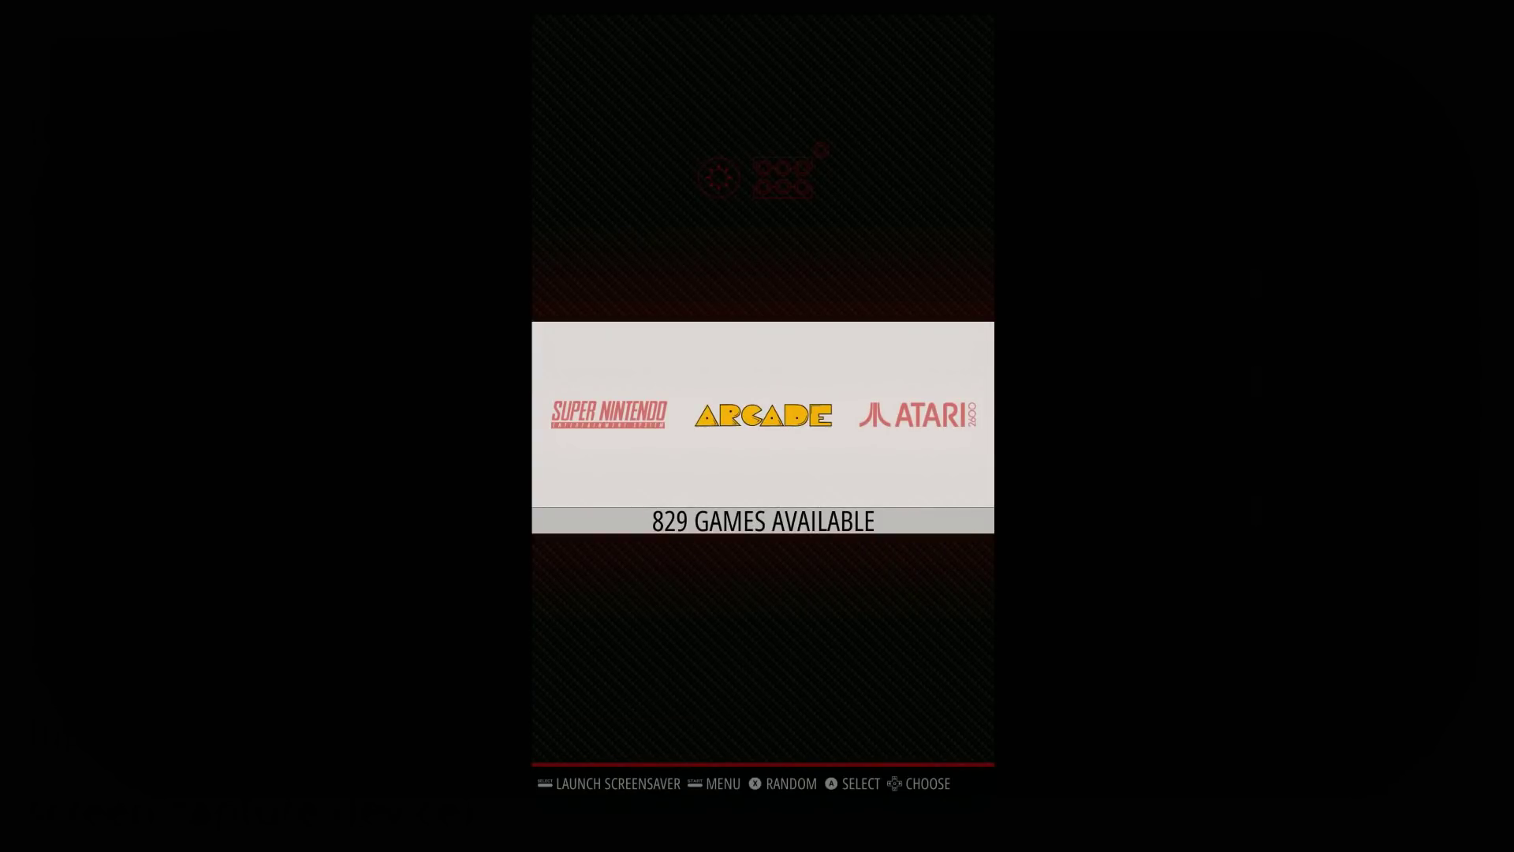
pyautogui.press('Escape')
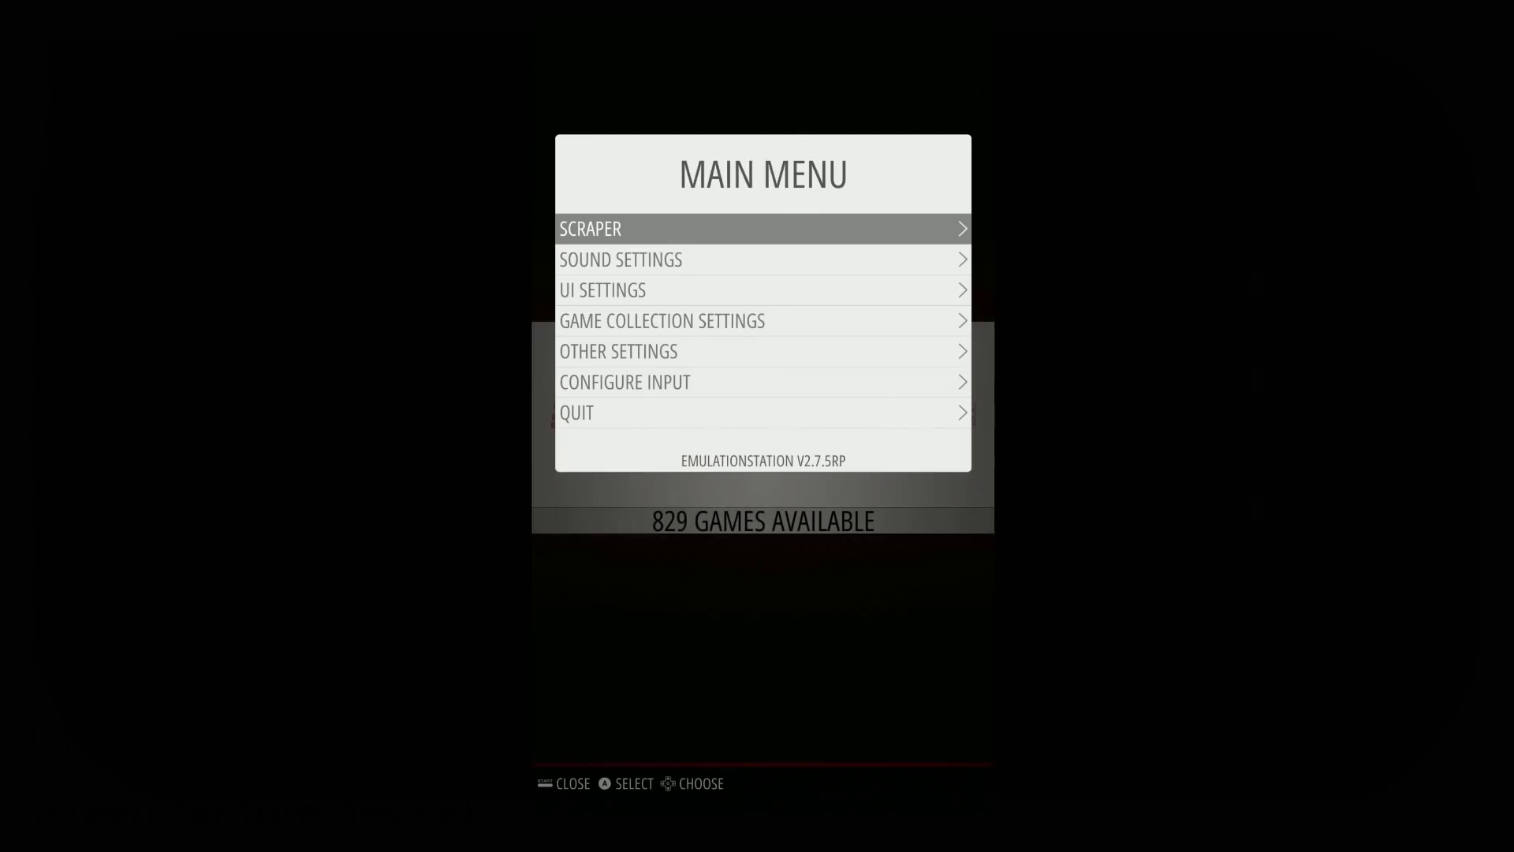
pyautogui.press('Escape')
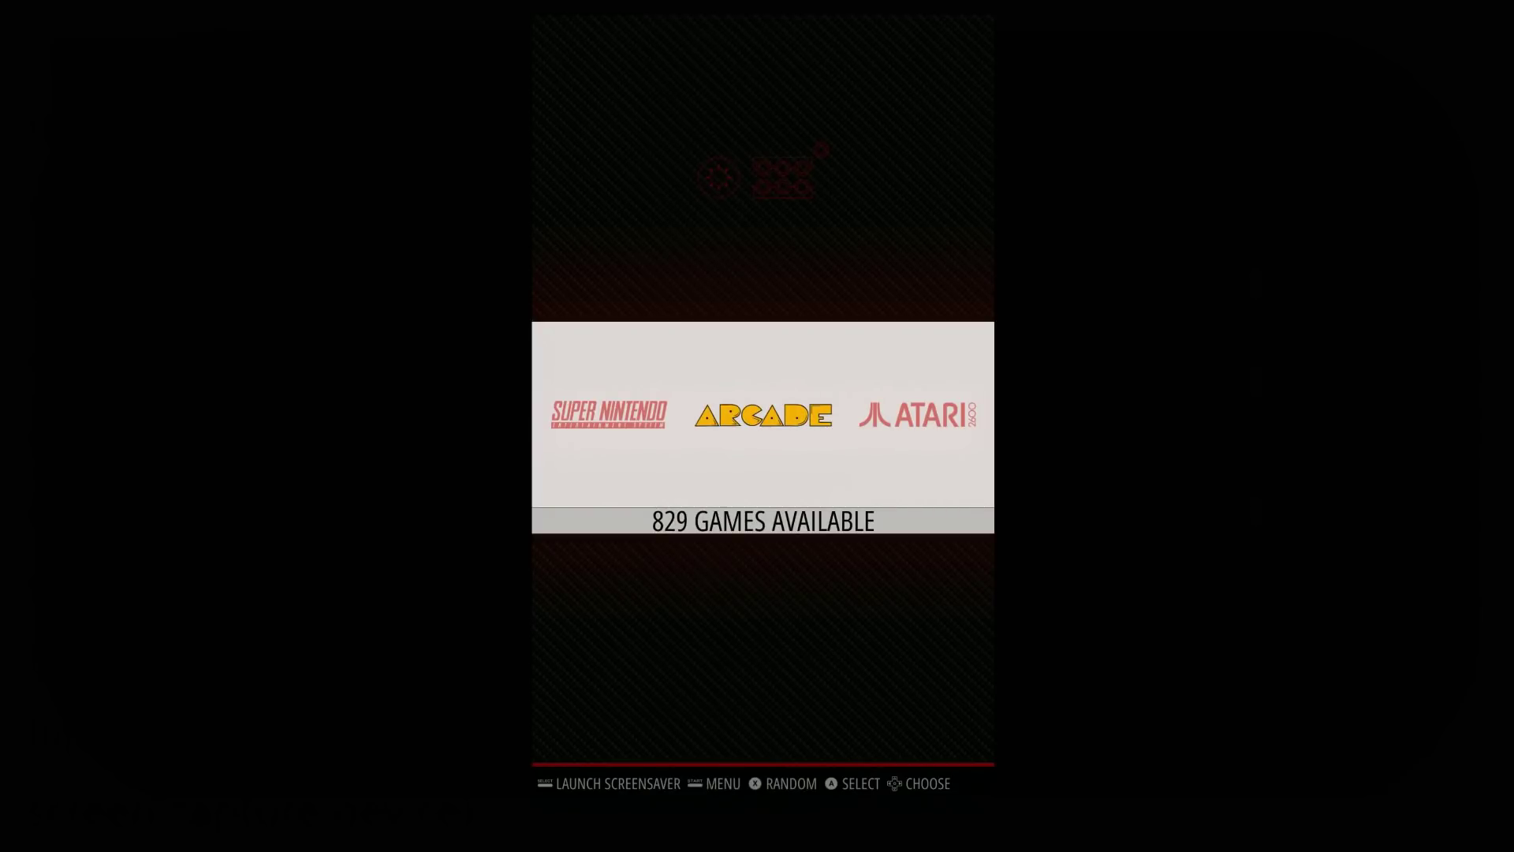
# Step: Go to the RetroPie system settings and look through the WiFi, Splash Screens and Show IP entries
pyautogui.press('Right')
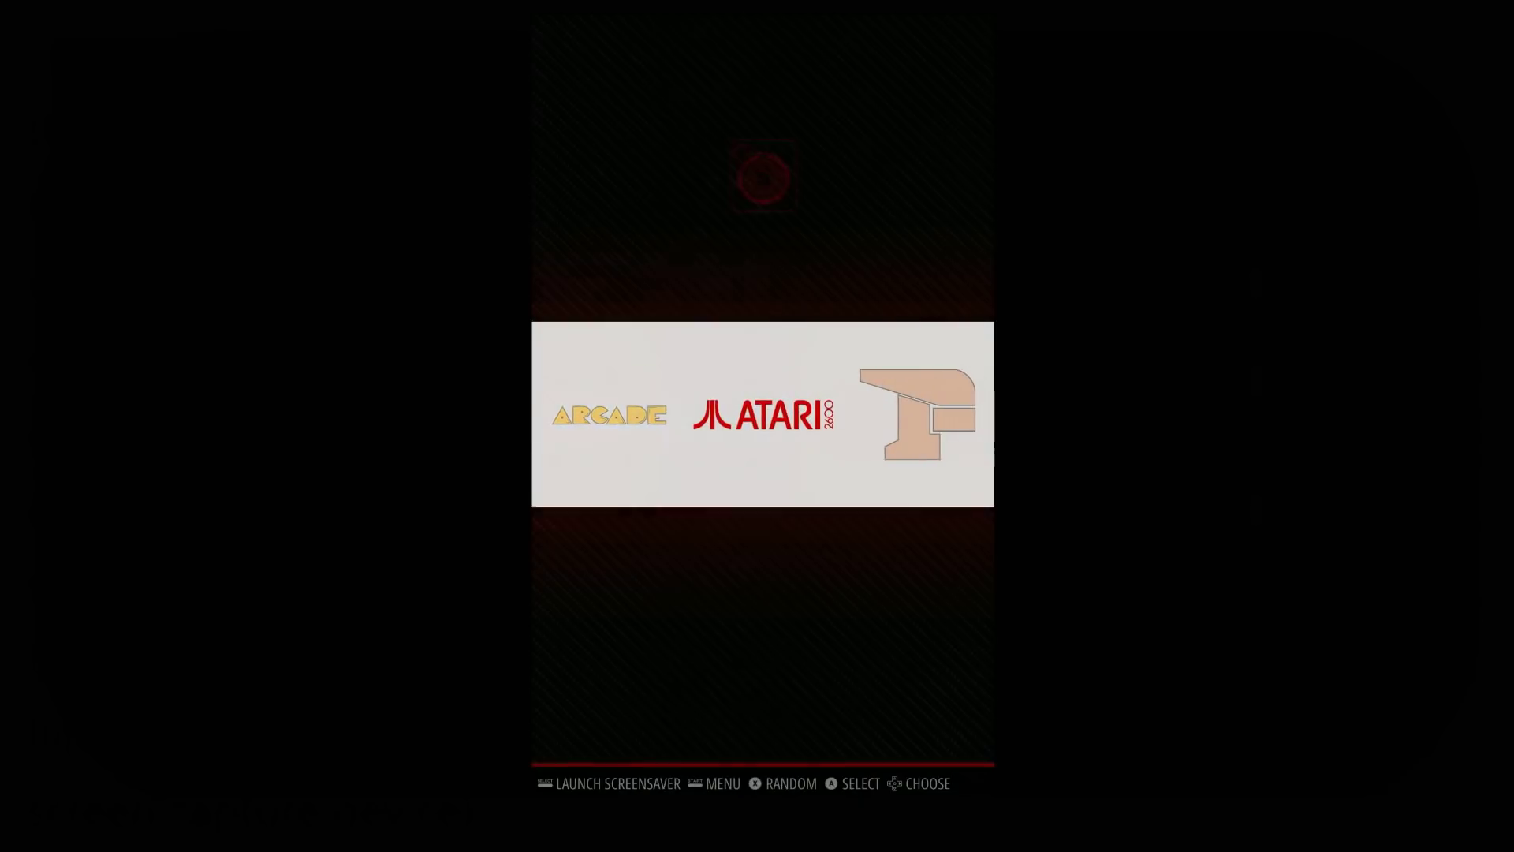
pyautogui.press('Right')
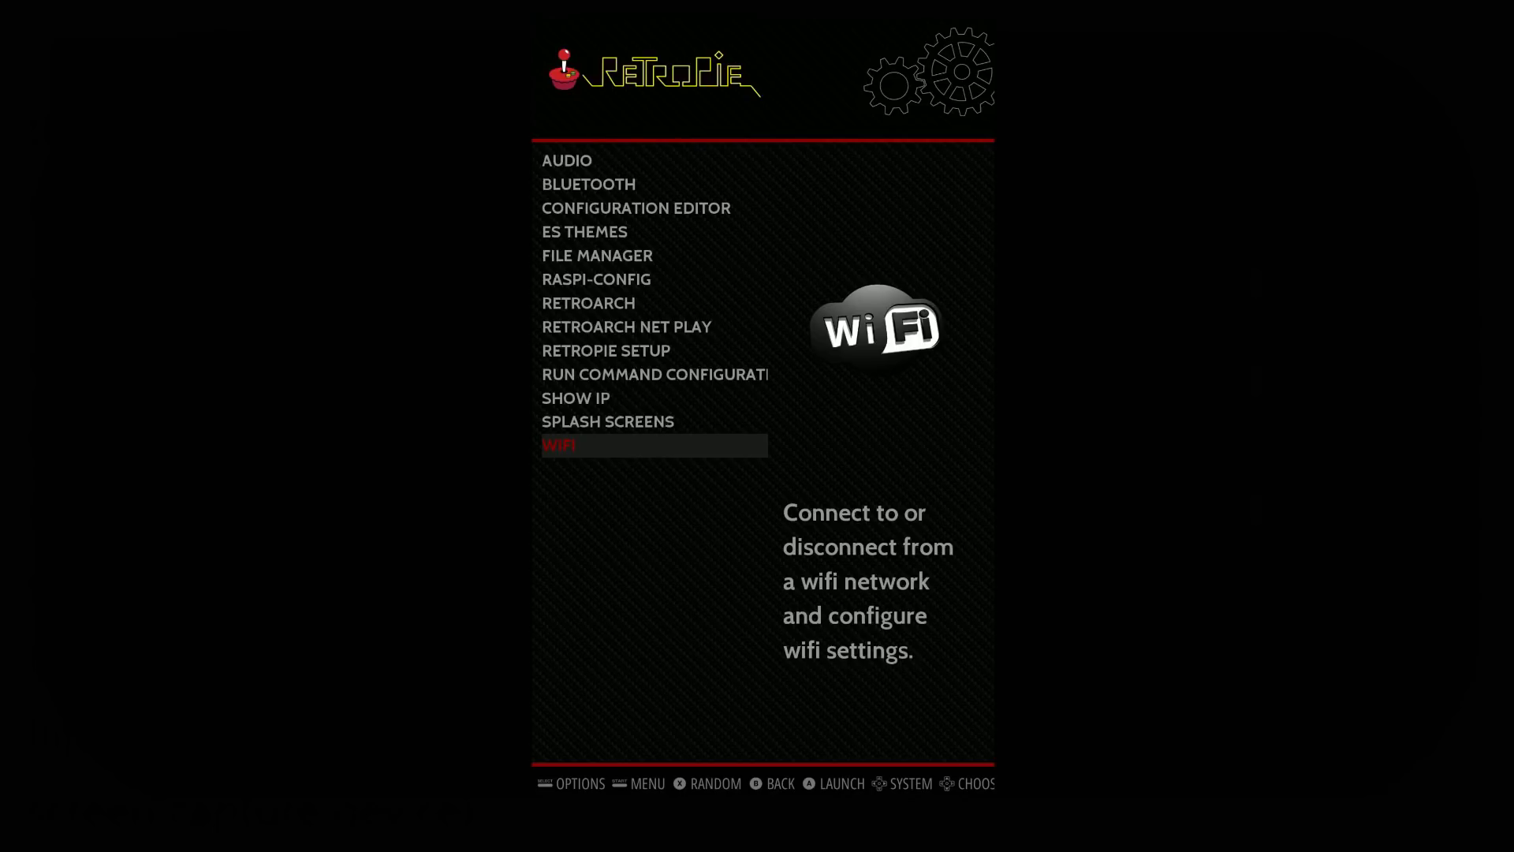
pyautogui.press('Up')
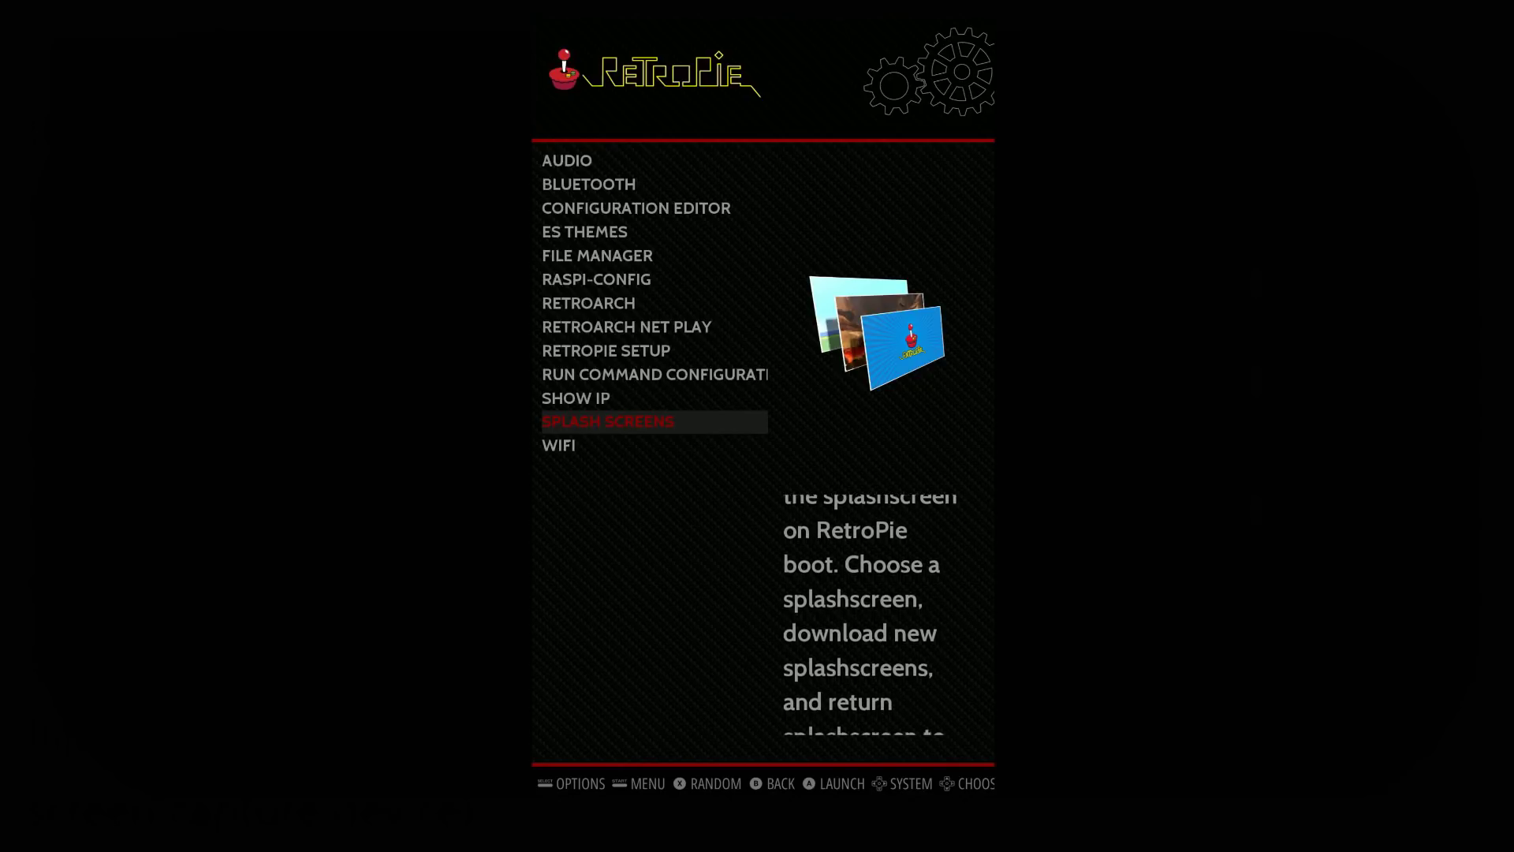
pyautogui.press('Up')
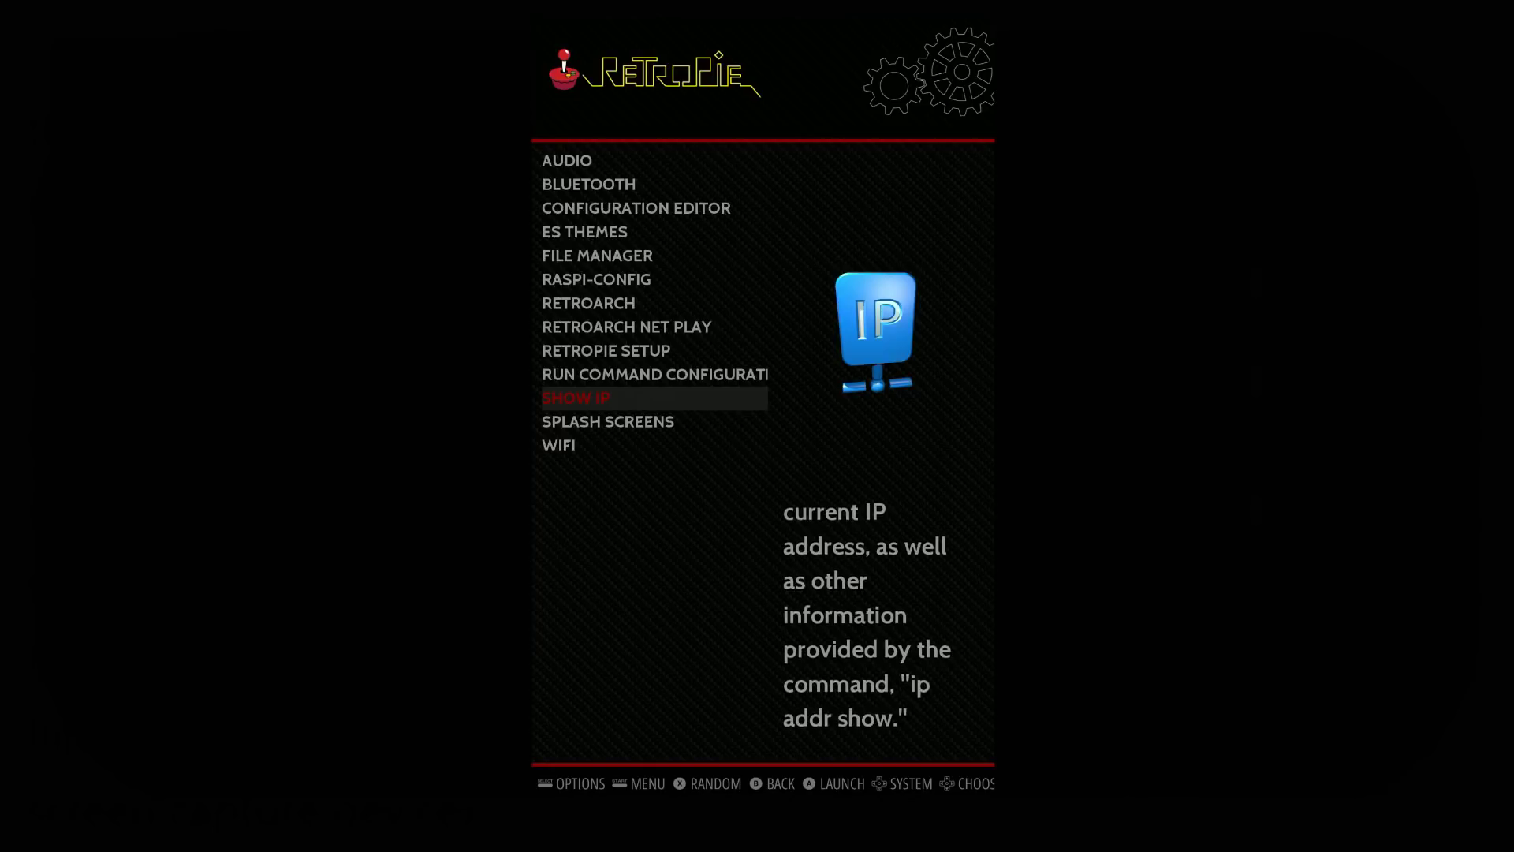
pyautogui.press('Up')
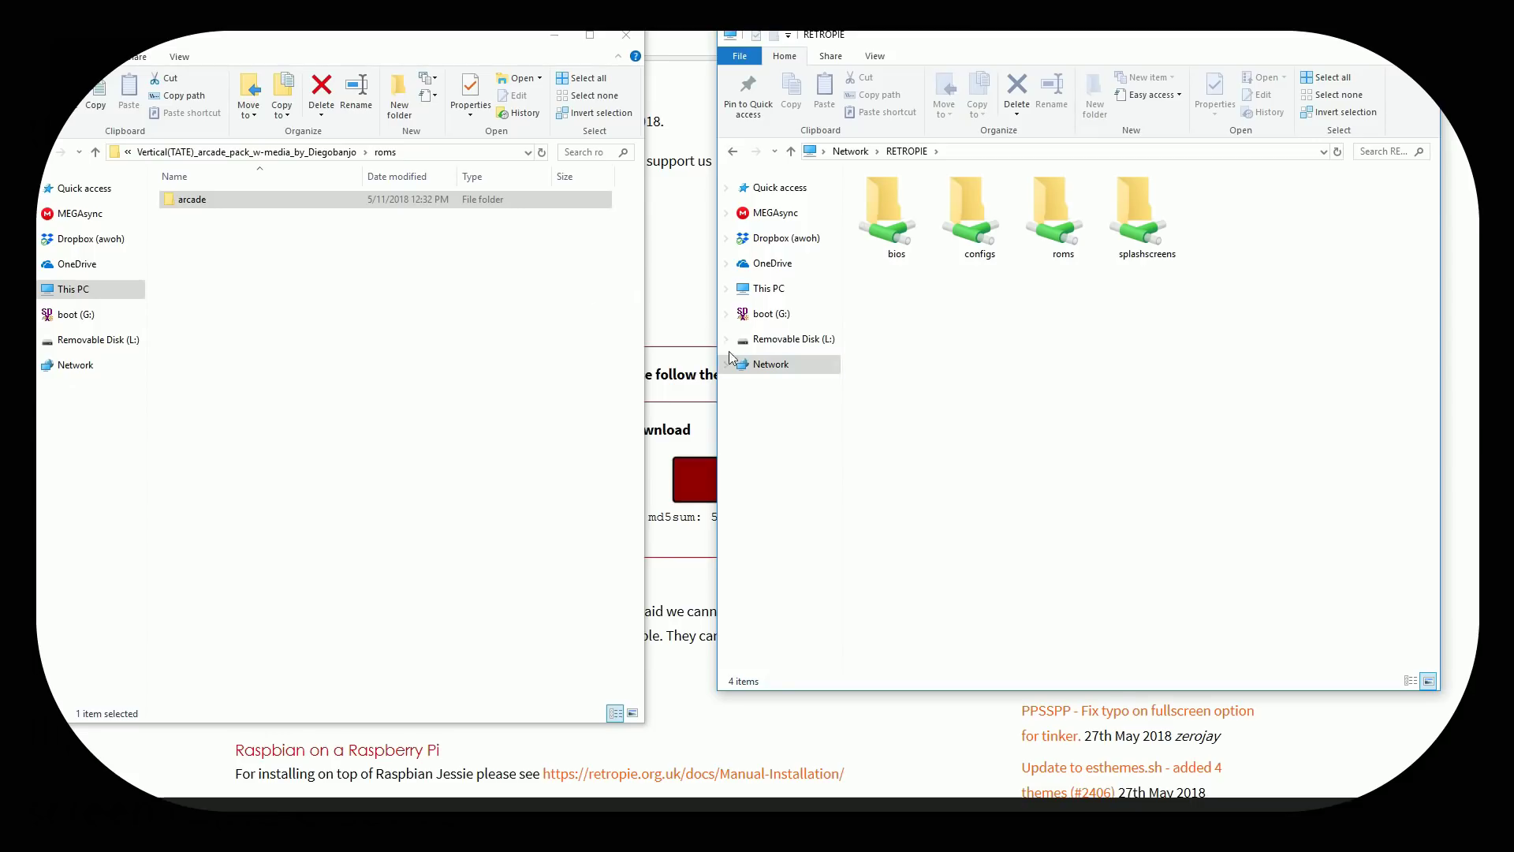
# Step: Open the arcade folder inside roms on the RETROPIE network computer
pyautogui.click(771, 364)
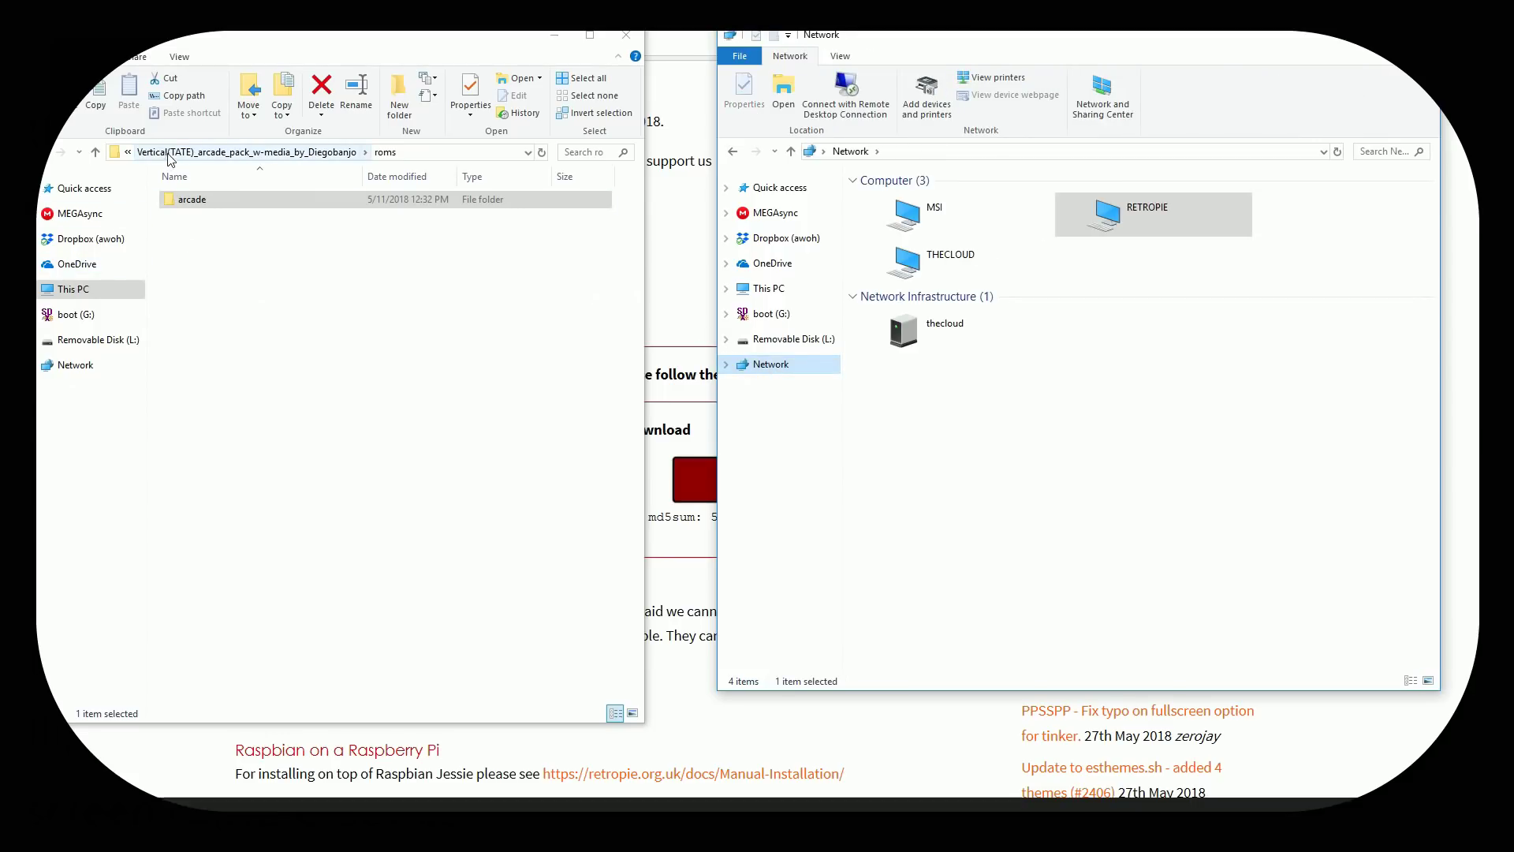
pyautogui.click(190, 199)
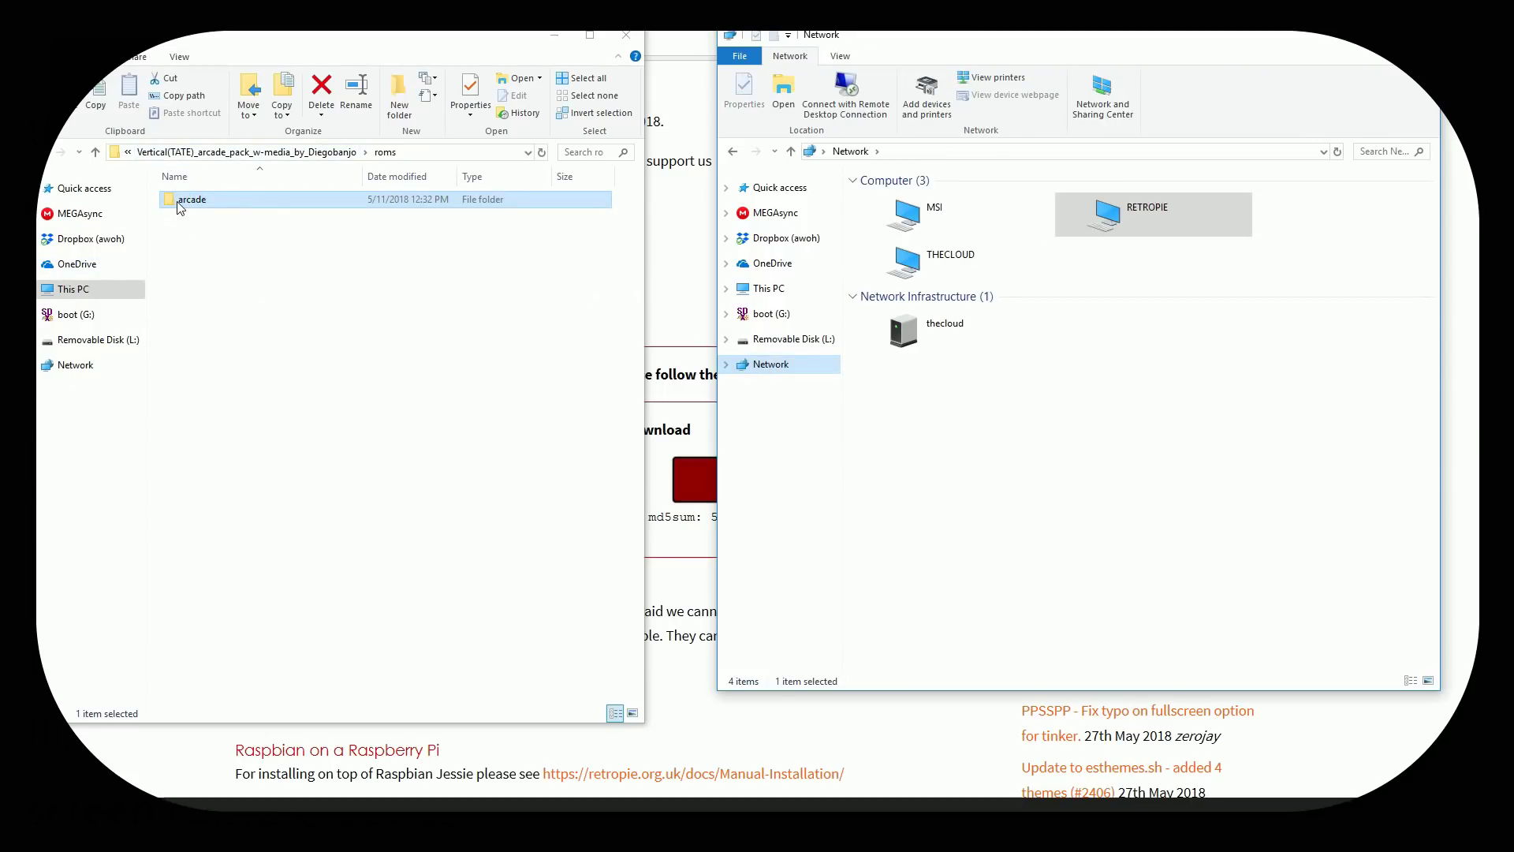
pyautogui.doubleClick(1076, 214)
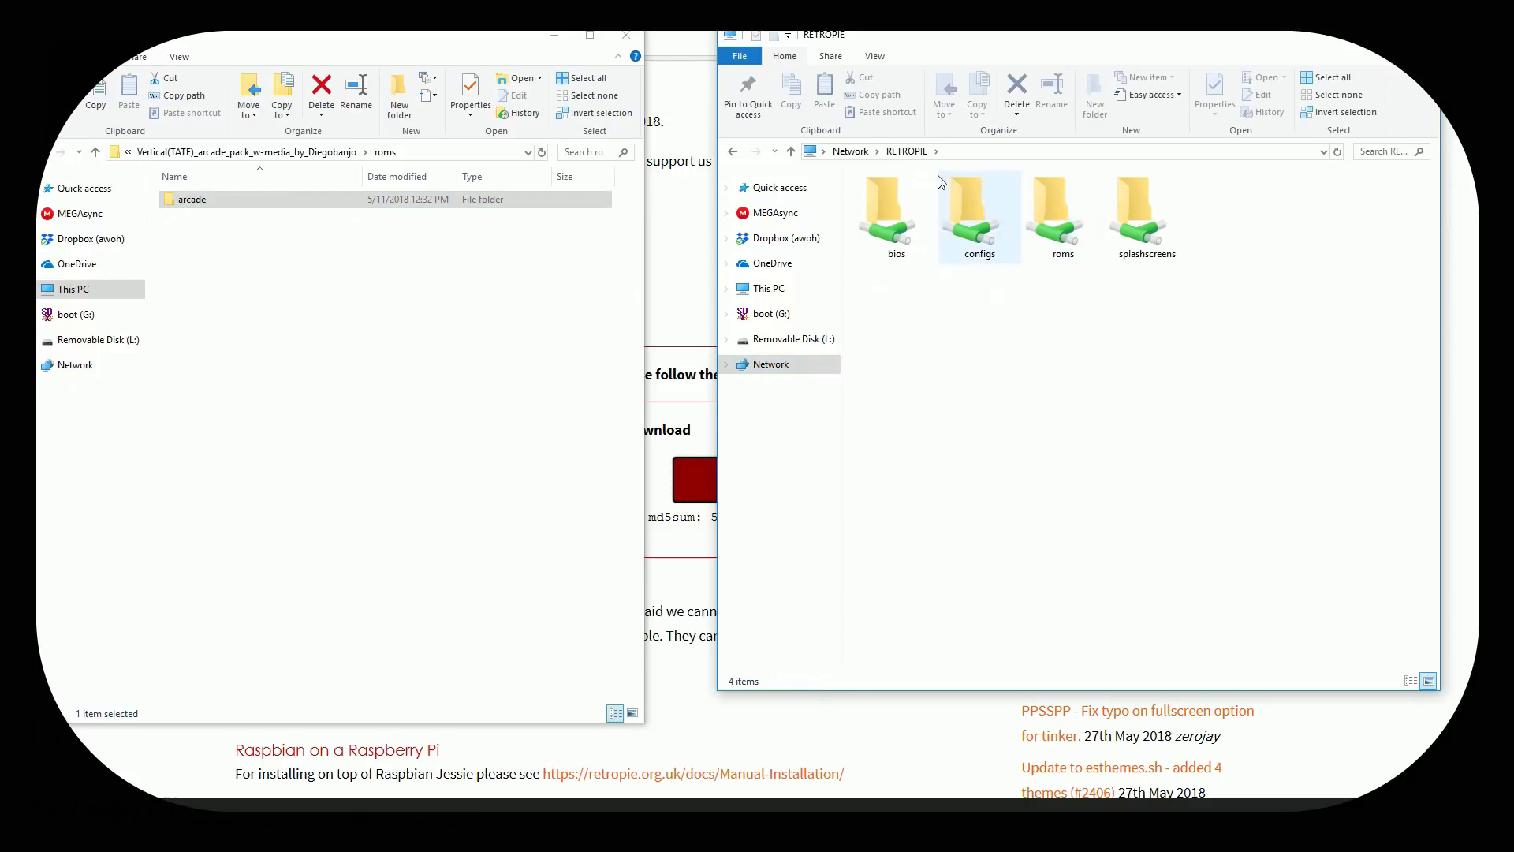
pyautogui.doubleClick(1061, 212)
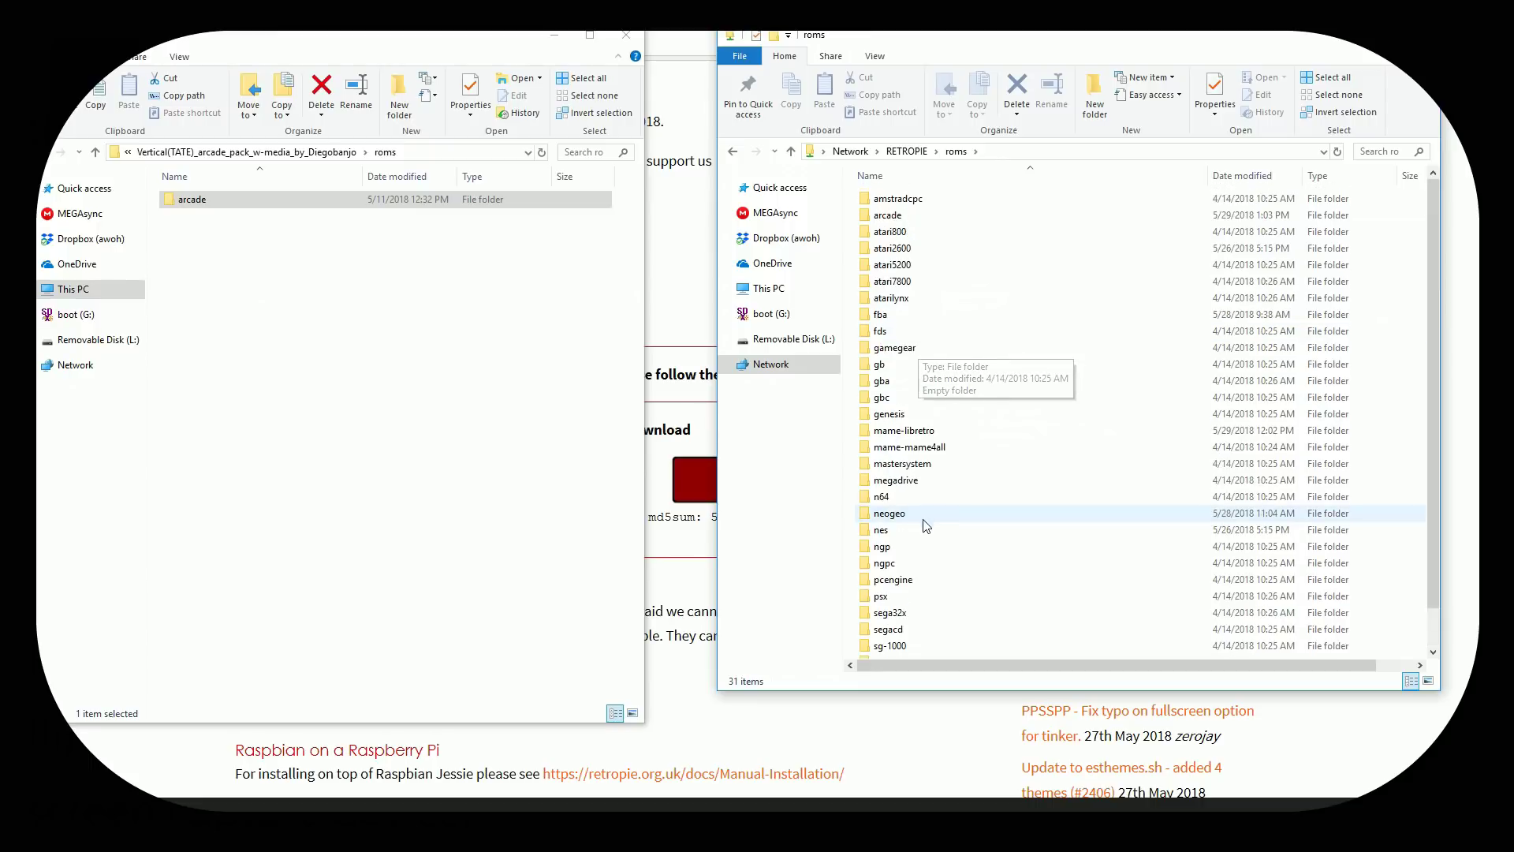
pyautogui.click(894, 219)
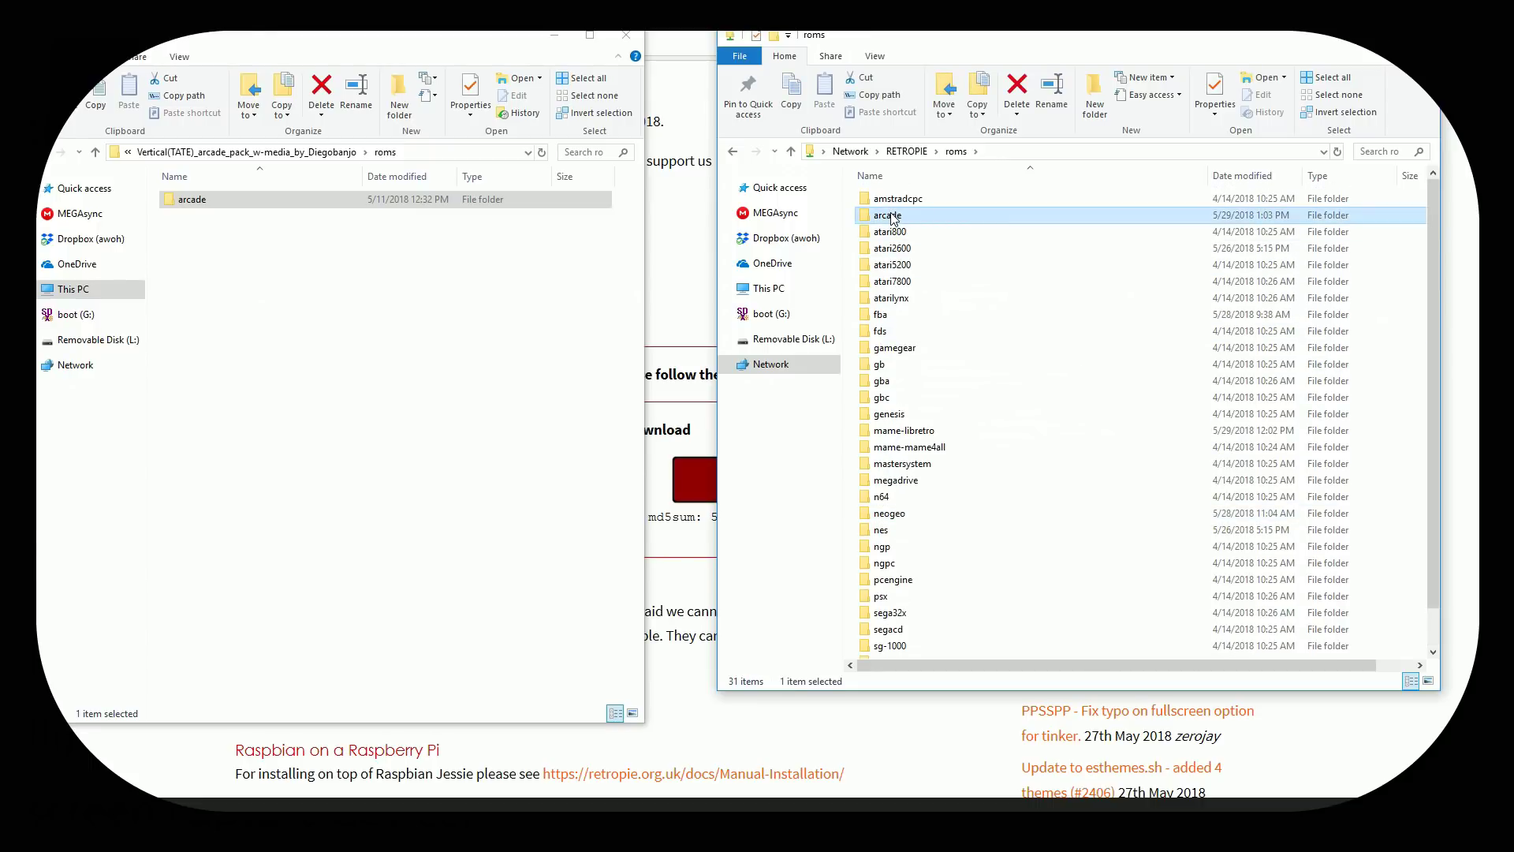
pyautogui.doubleClick(894, 219)
# Step: Open the Vertical (TATE) pack's arcade folder, copy all its files and folders, and switch to the RETROPIE arcade folder
pyautogui.doubleClick(319, 197)
pyautogui.click(418, 399)
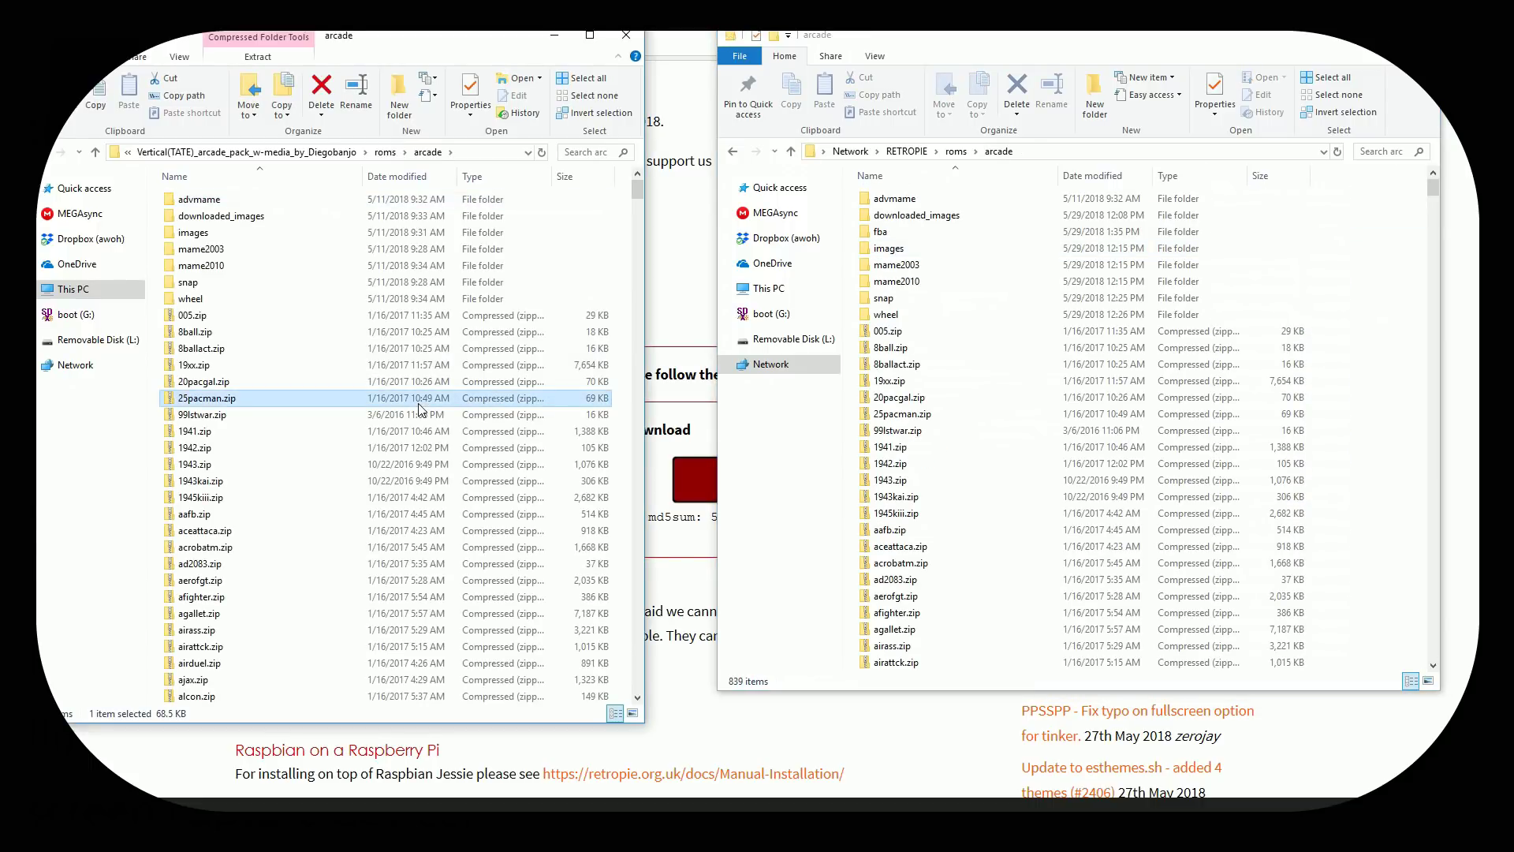
pyautogui.hotkey('ctrl', 'a')
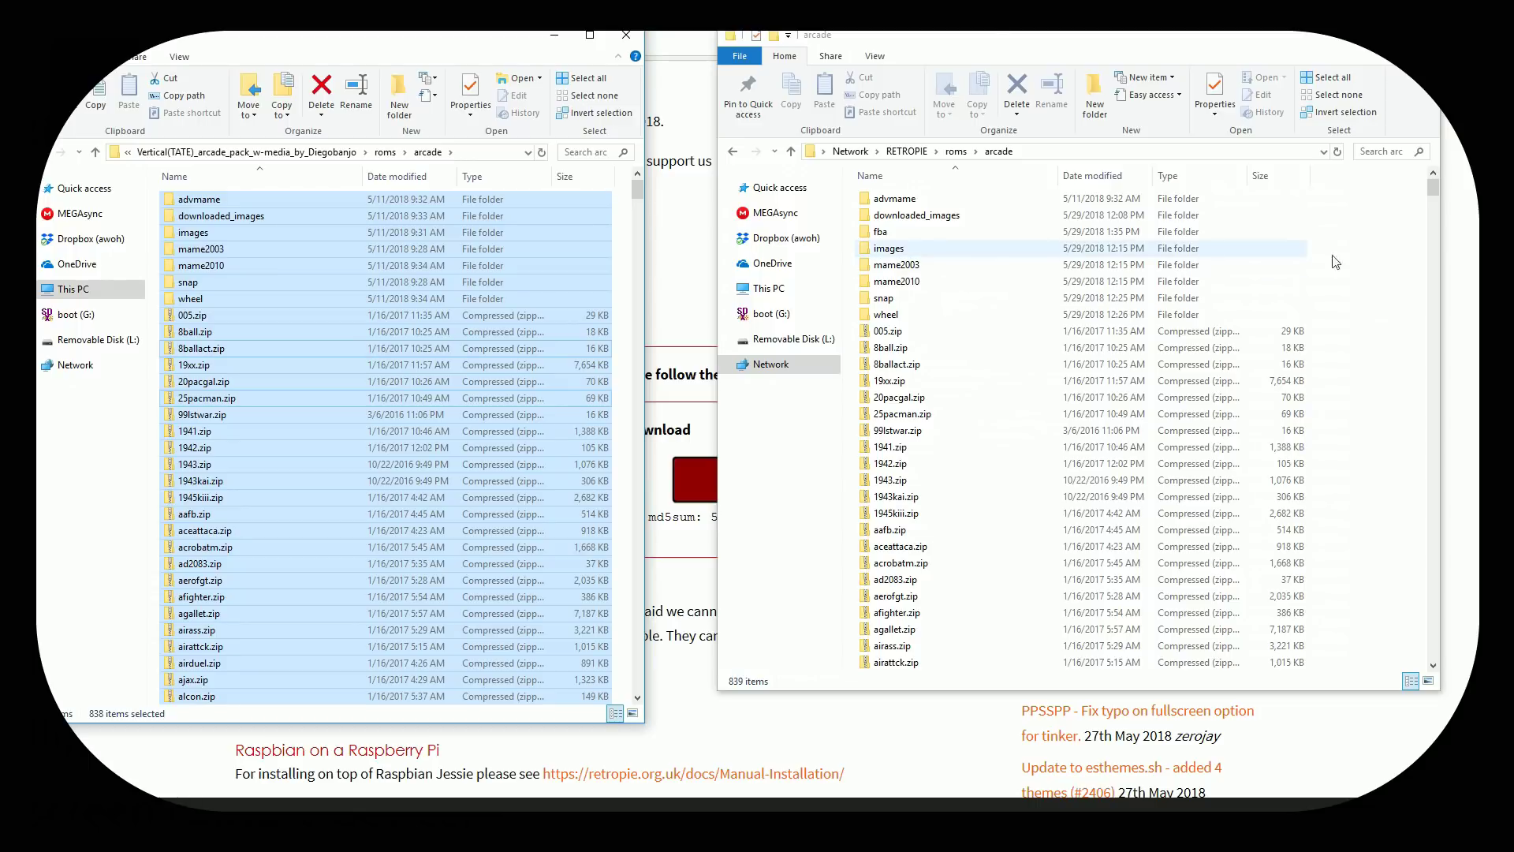
pyautogui.hotkey('ctrl', 'c')
pyautogui.click(1356, 442)
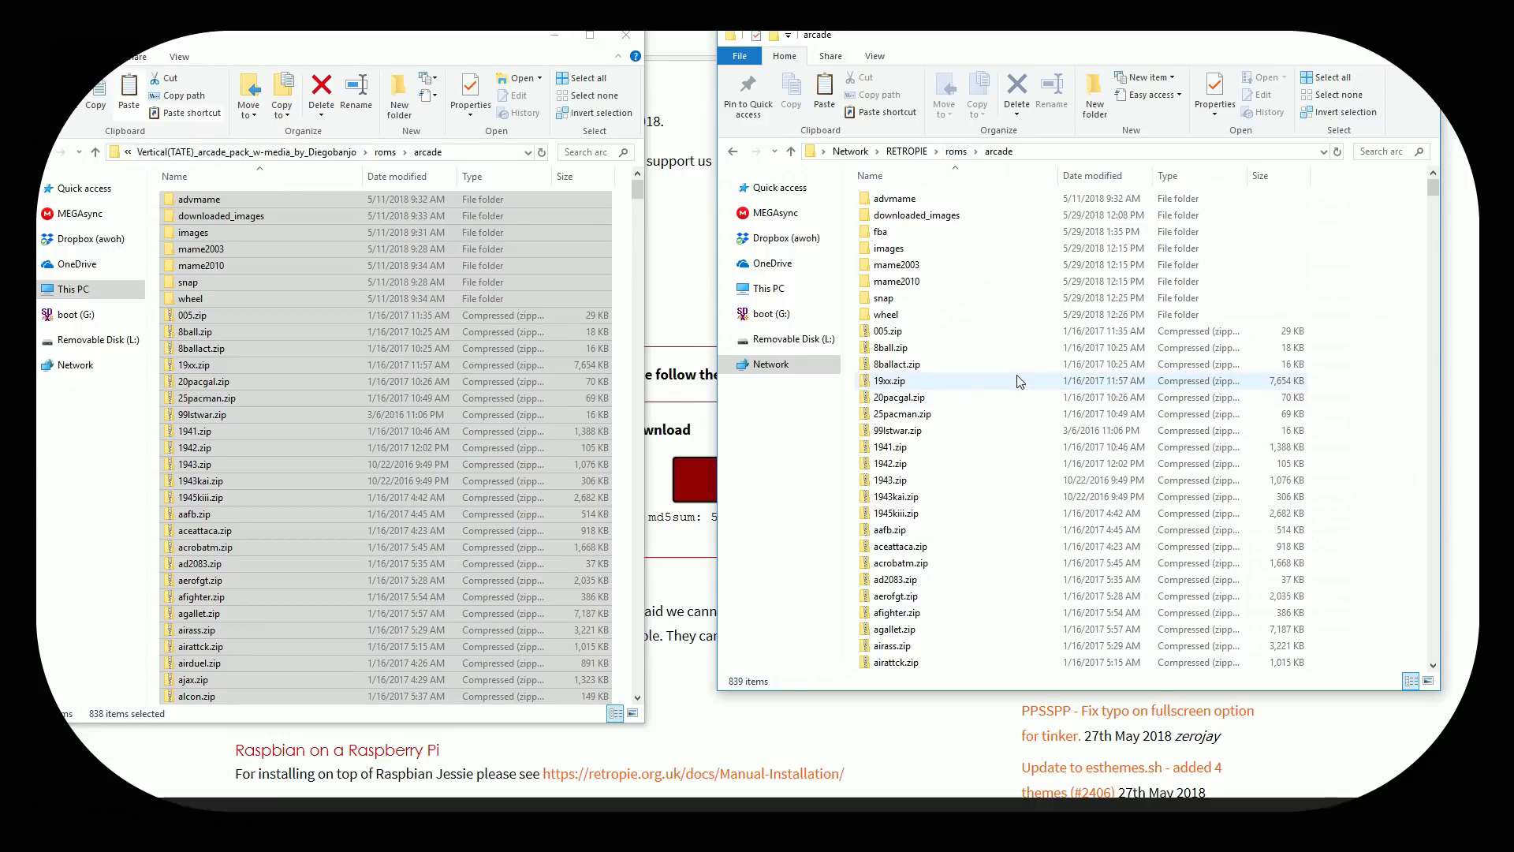
# Step: Return to the top level of the RETROPIE share and to the main folder of the Vertical (TATE) pack
pyautogui.press('BackSpace')
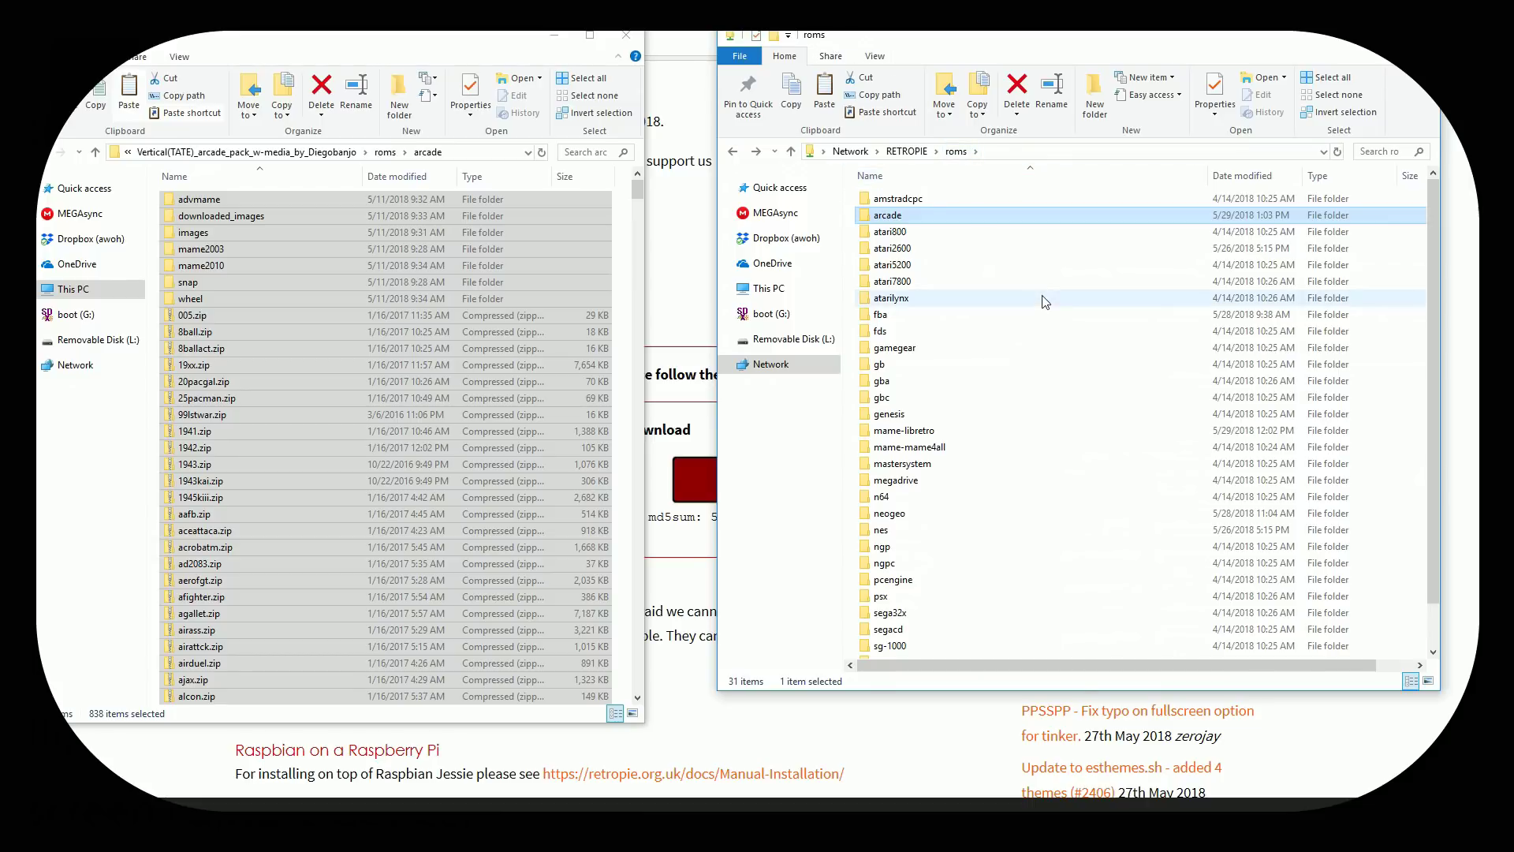
pyautogui.press('BackSpace')
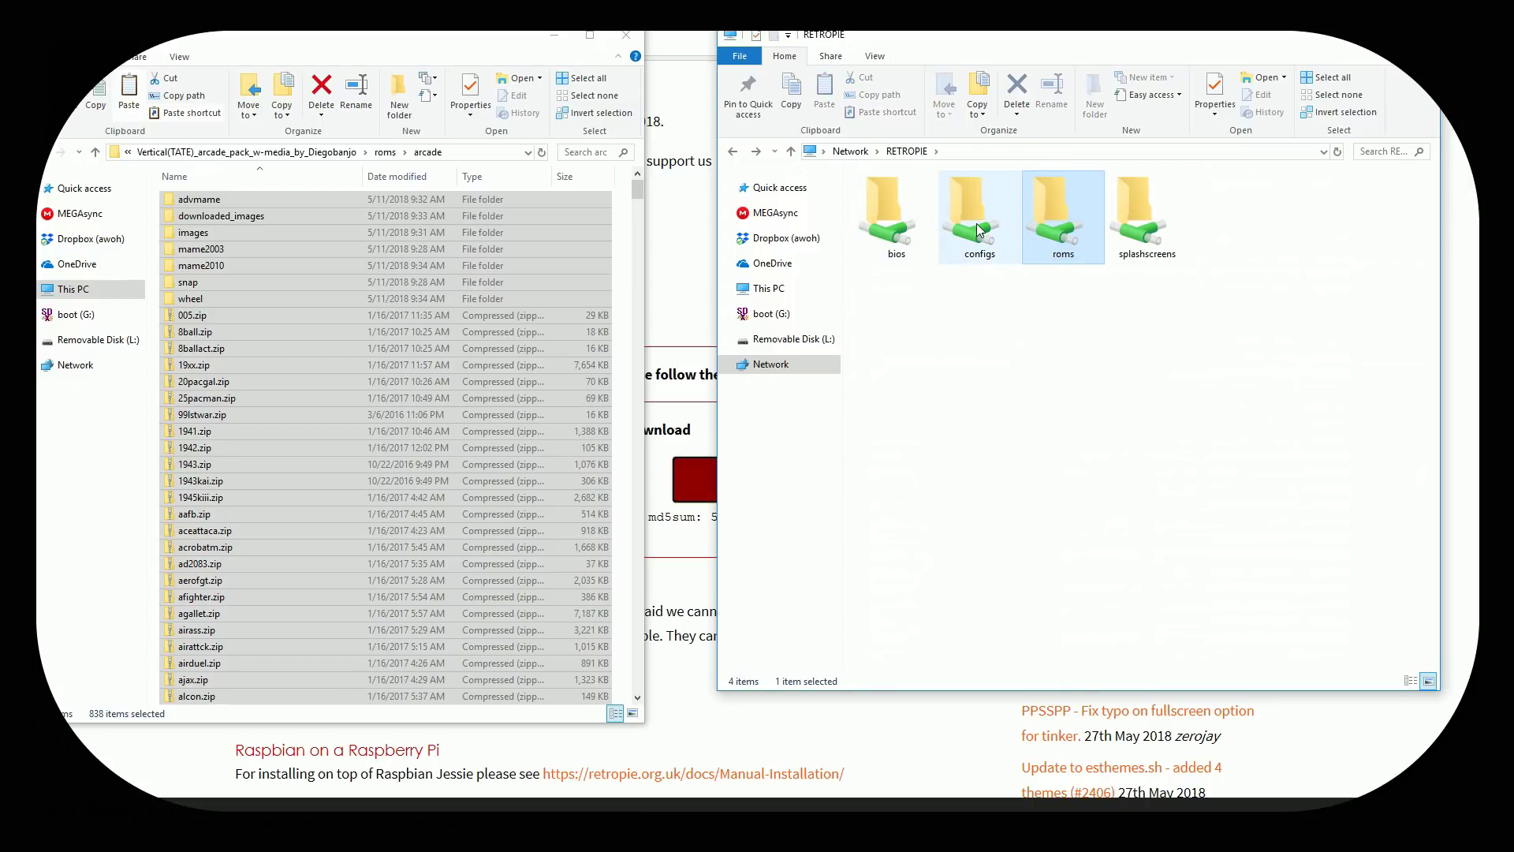
pyautogui.click(348, 283)
pyautogui.press('BackSpace')
pyautogui.press('BackSpace')
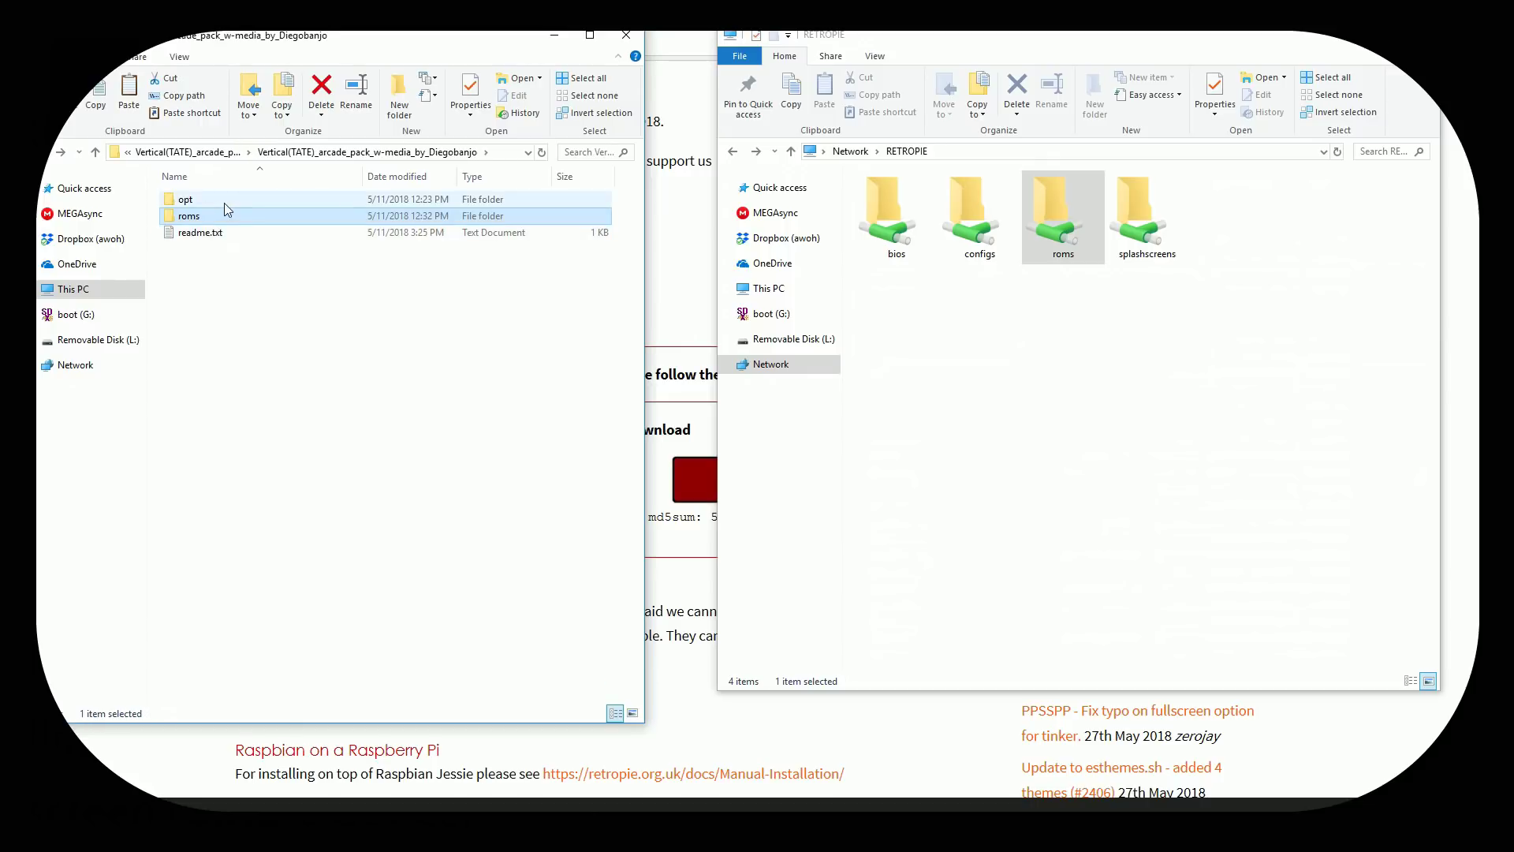
# Step: Browse the pack to opt/retropie/configs/all/emulationstation and select its themes folder
pyautogui.doubleClick(218, 202)
pyautogui.doubleClick(208, 201)
pyautogui.click(207, 202)
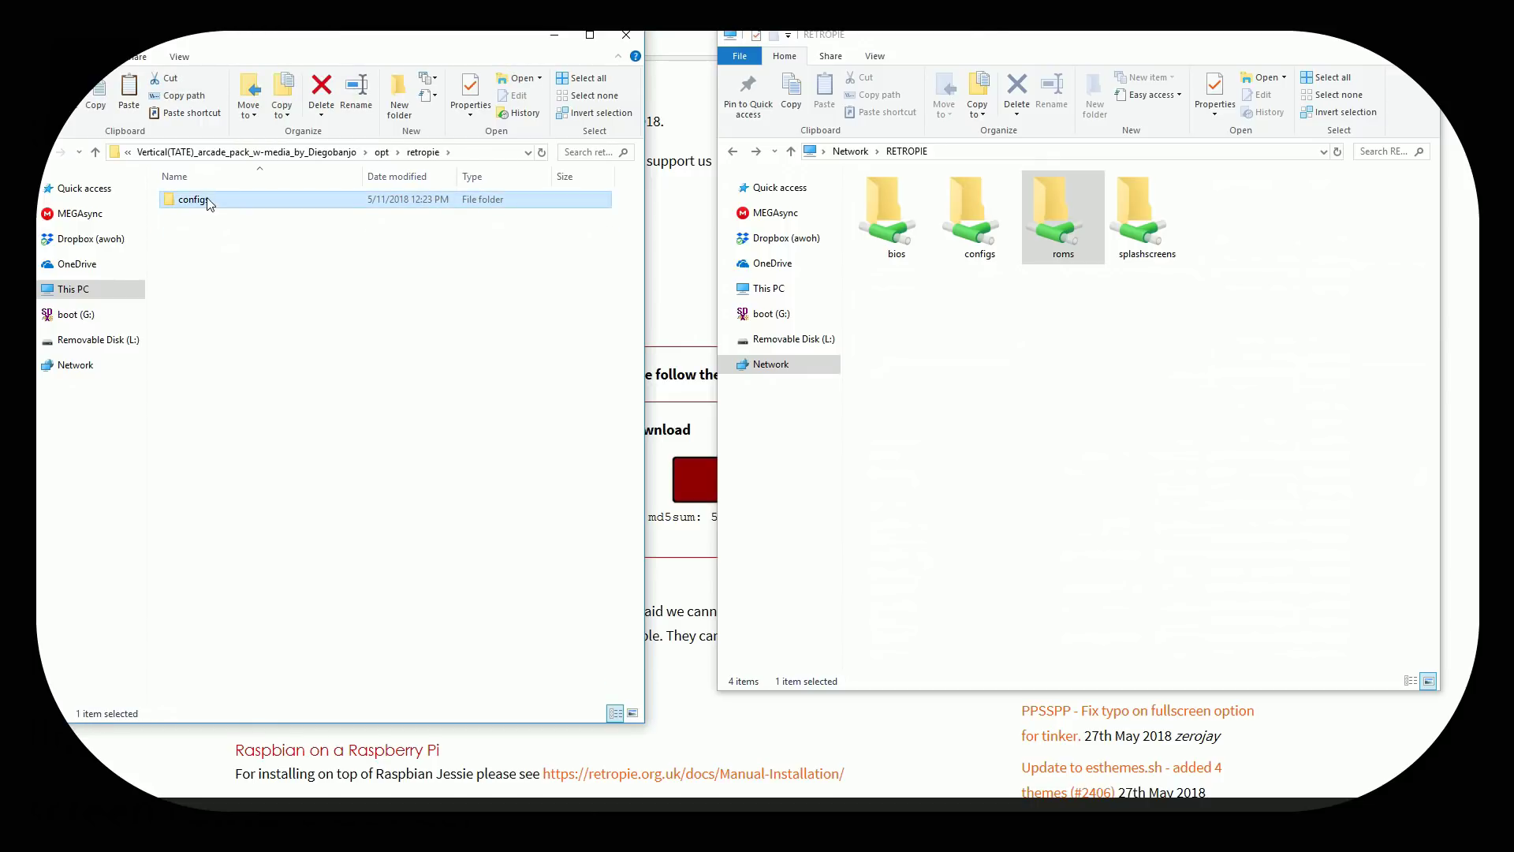
pyautogui.doubleClick(207, 202)
pyautogui.click(203, 201)
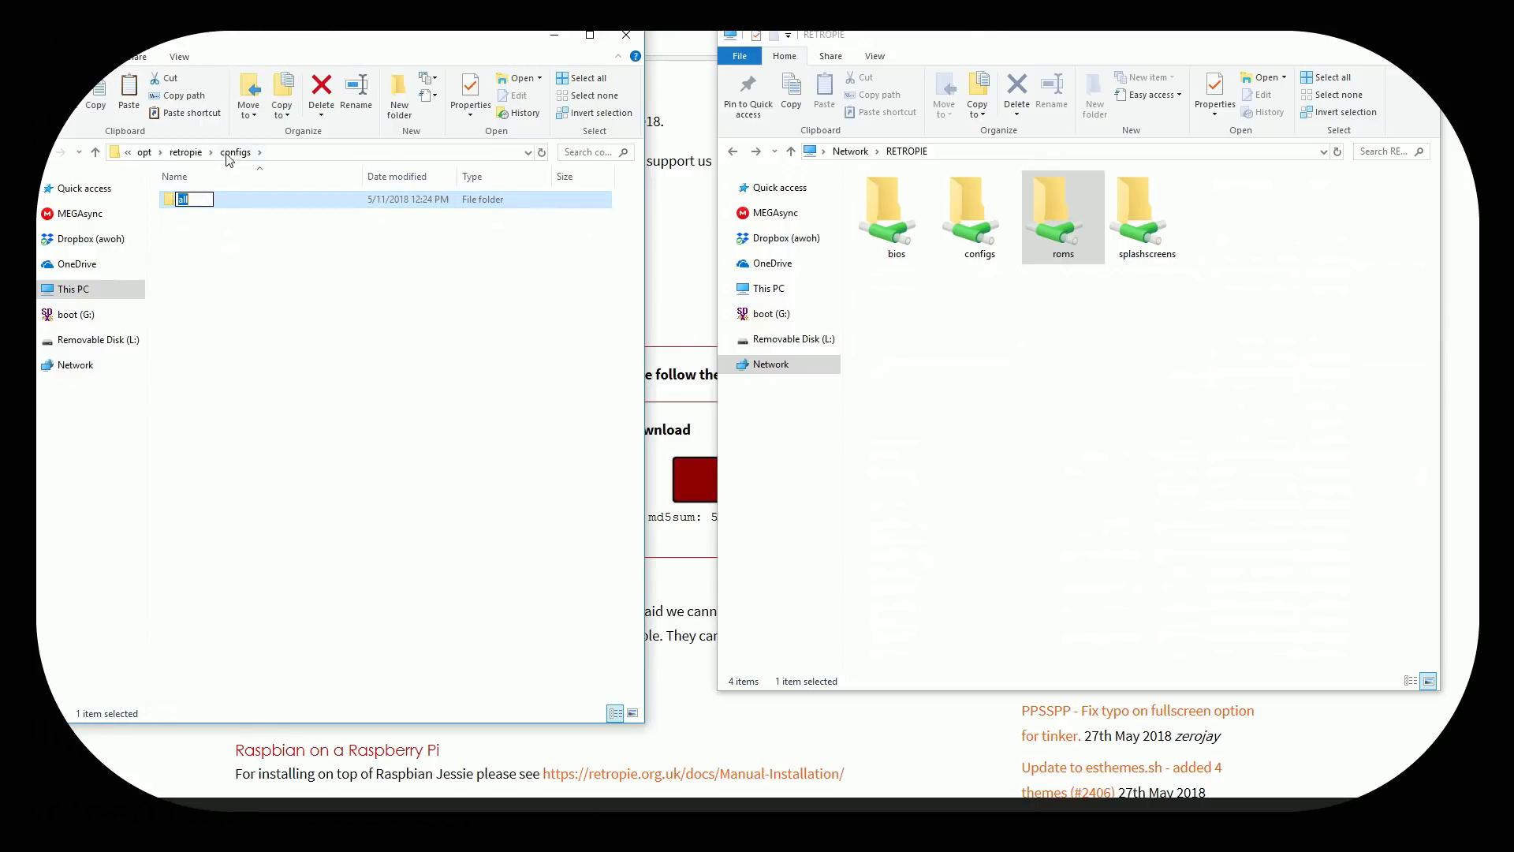
pyautogui.doubleClick(193, 202)
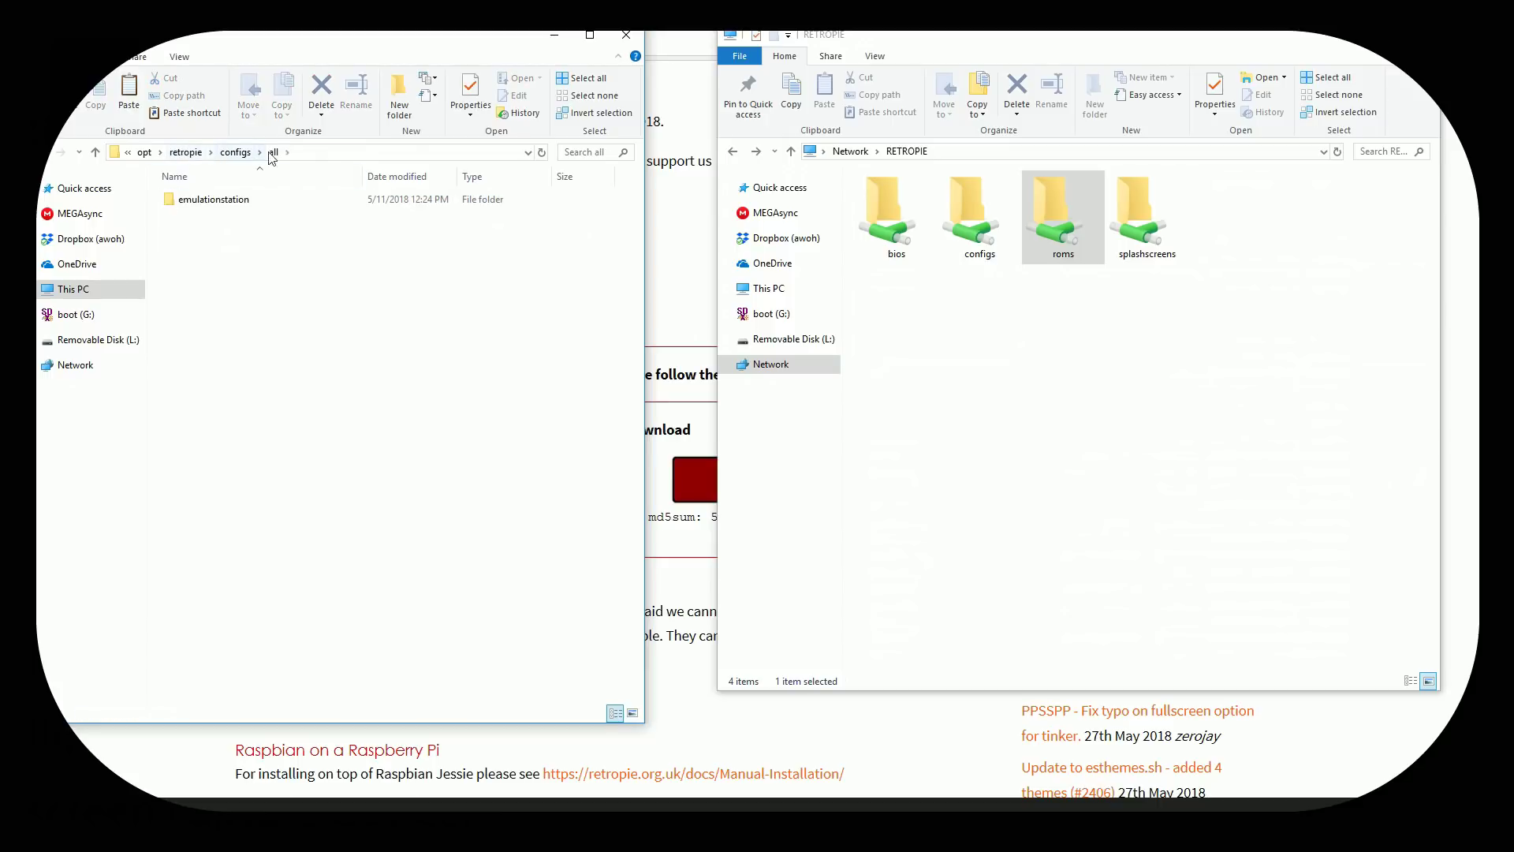
pyautogui.doubleClick(196, 202)
pyautogui.click(189, 202)
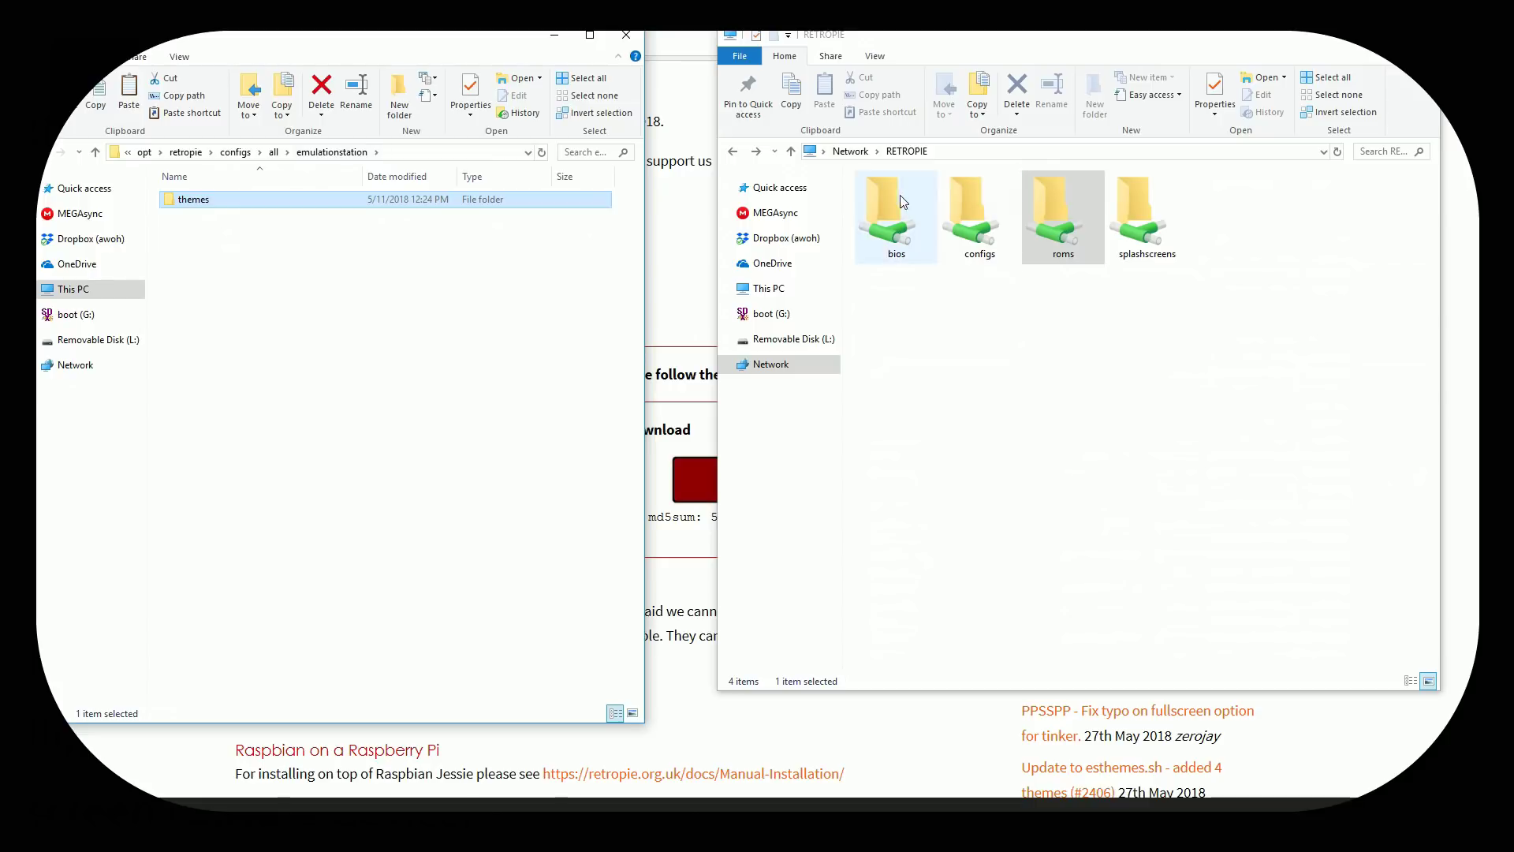
# Step: Browse the RETROPIE share to configs/all/emulationstation and select its themes folder
pyautogui.doubleClick(952, 207)
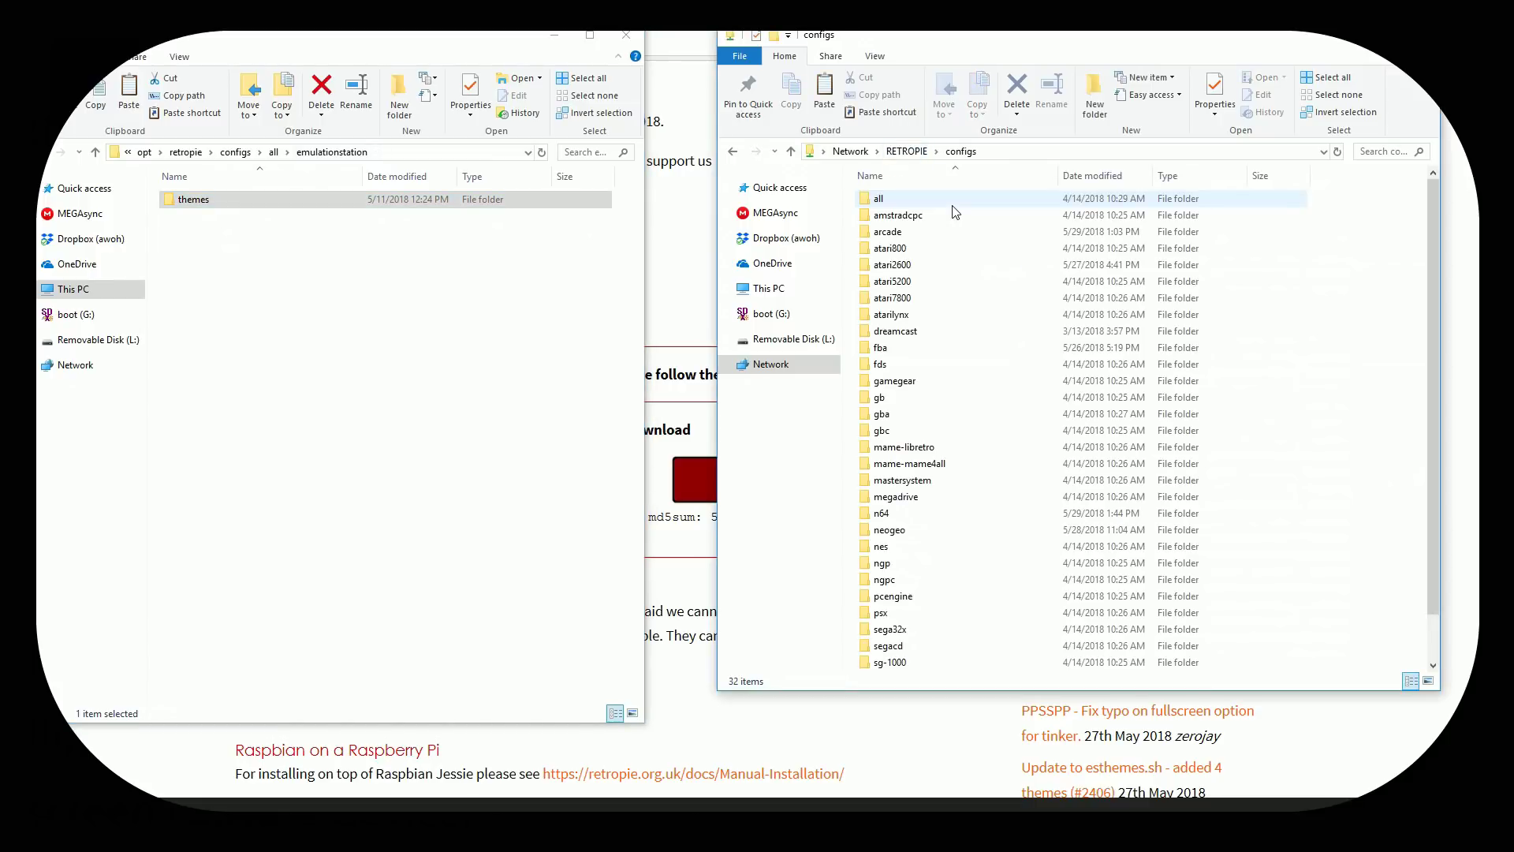
pyautogui.doubleClick(941, 203)
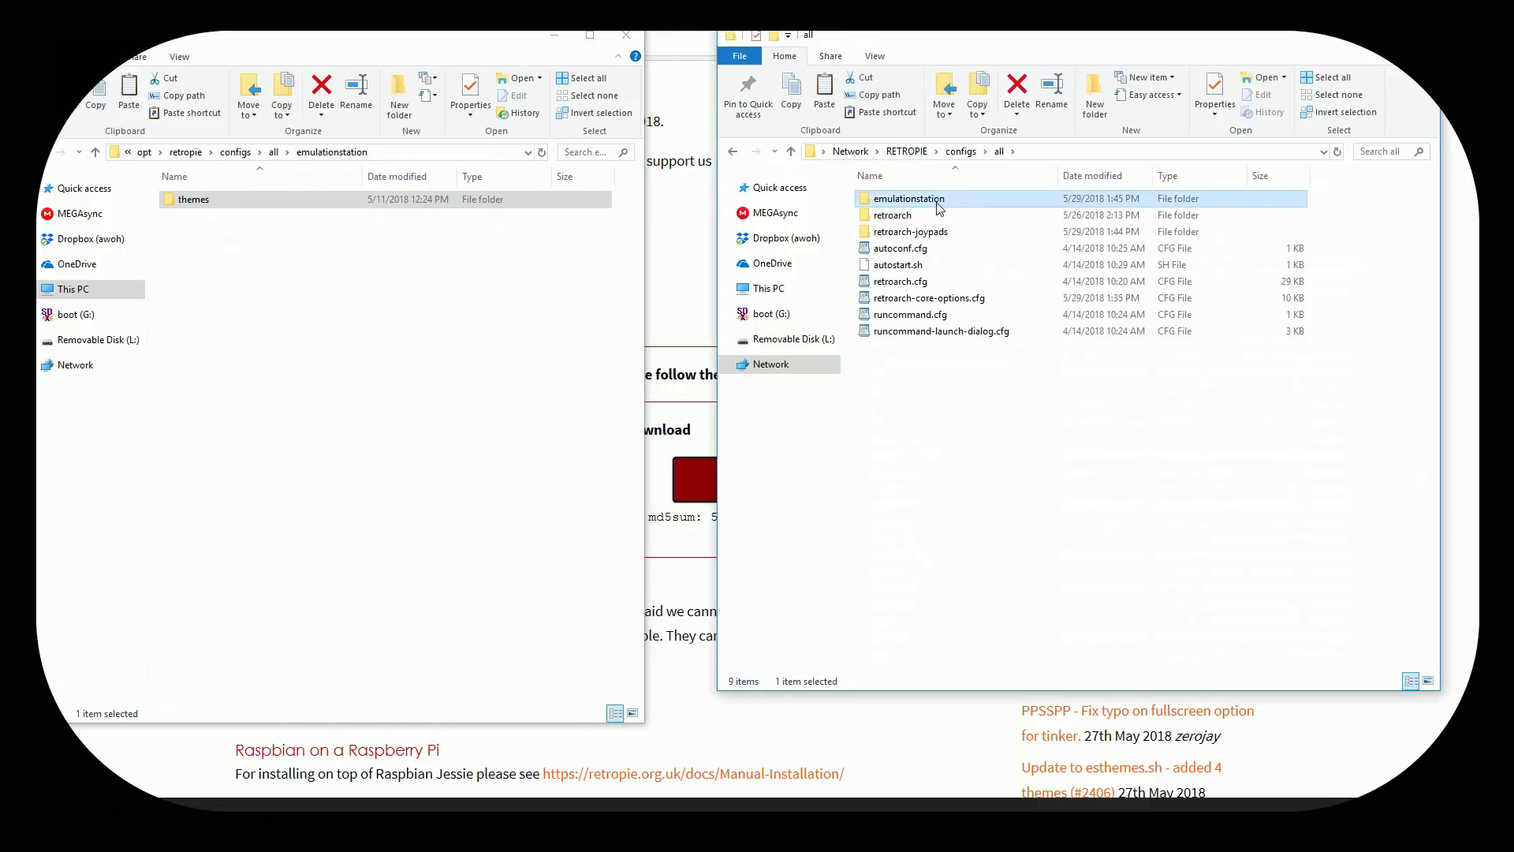
pyautogui.doubleClick(938, 205)
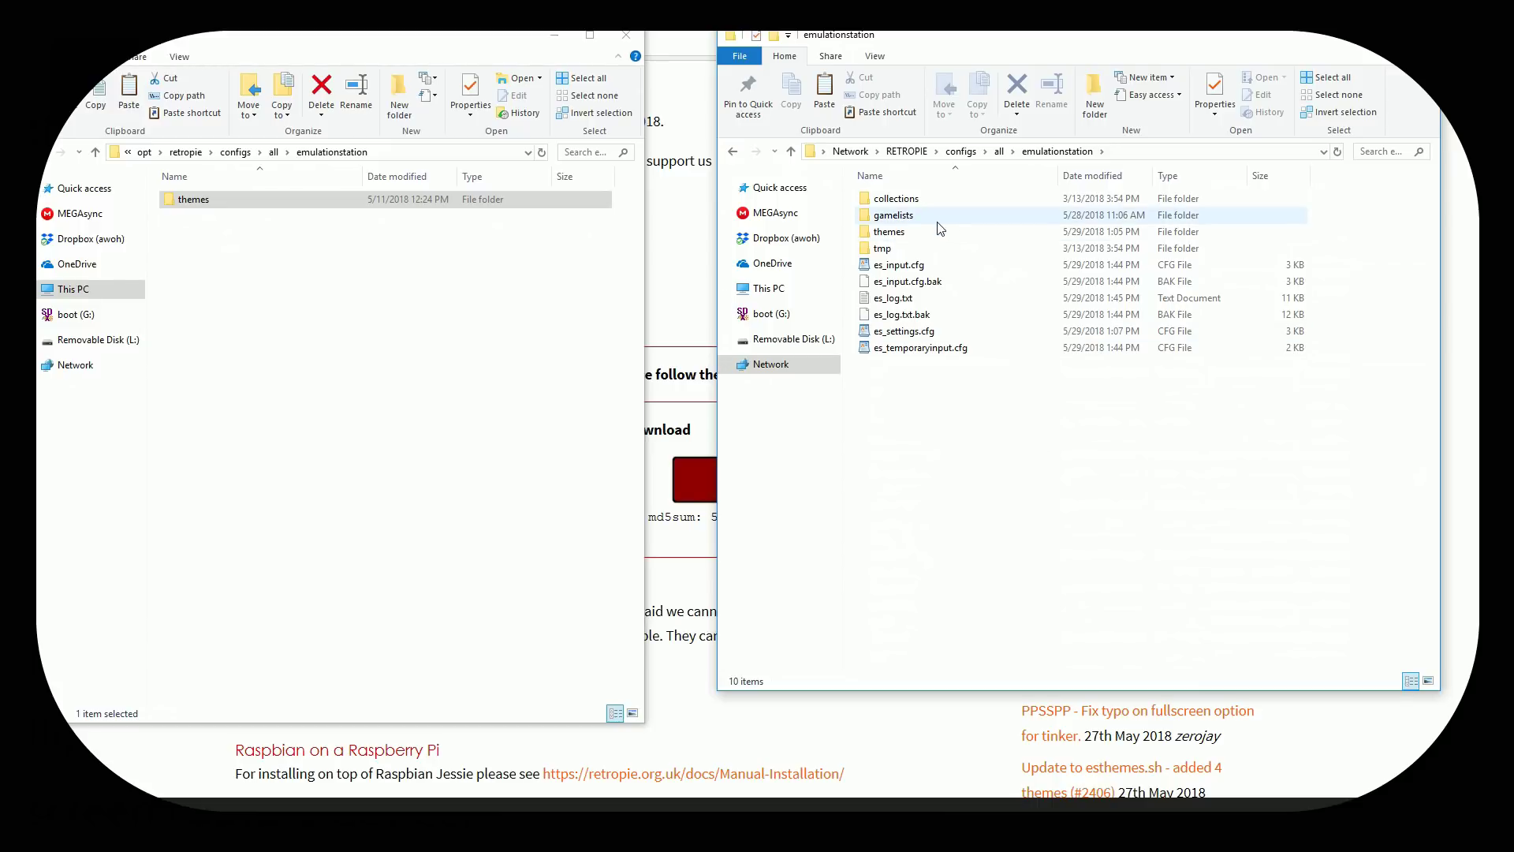
pyautogui.click(933, 216)
pyautogui.click(930, 230)
pyautogui.rightClick(896, 399)
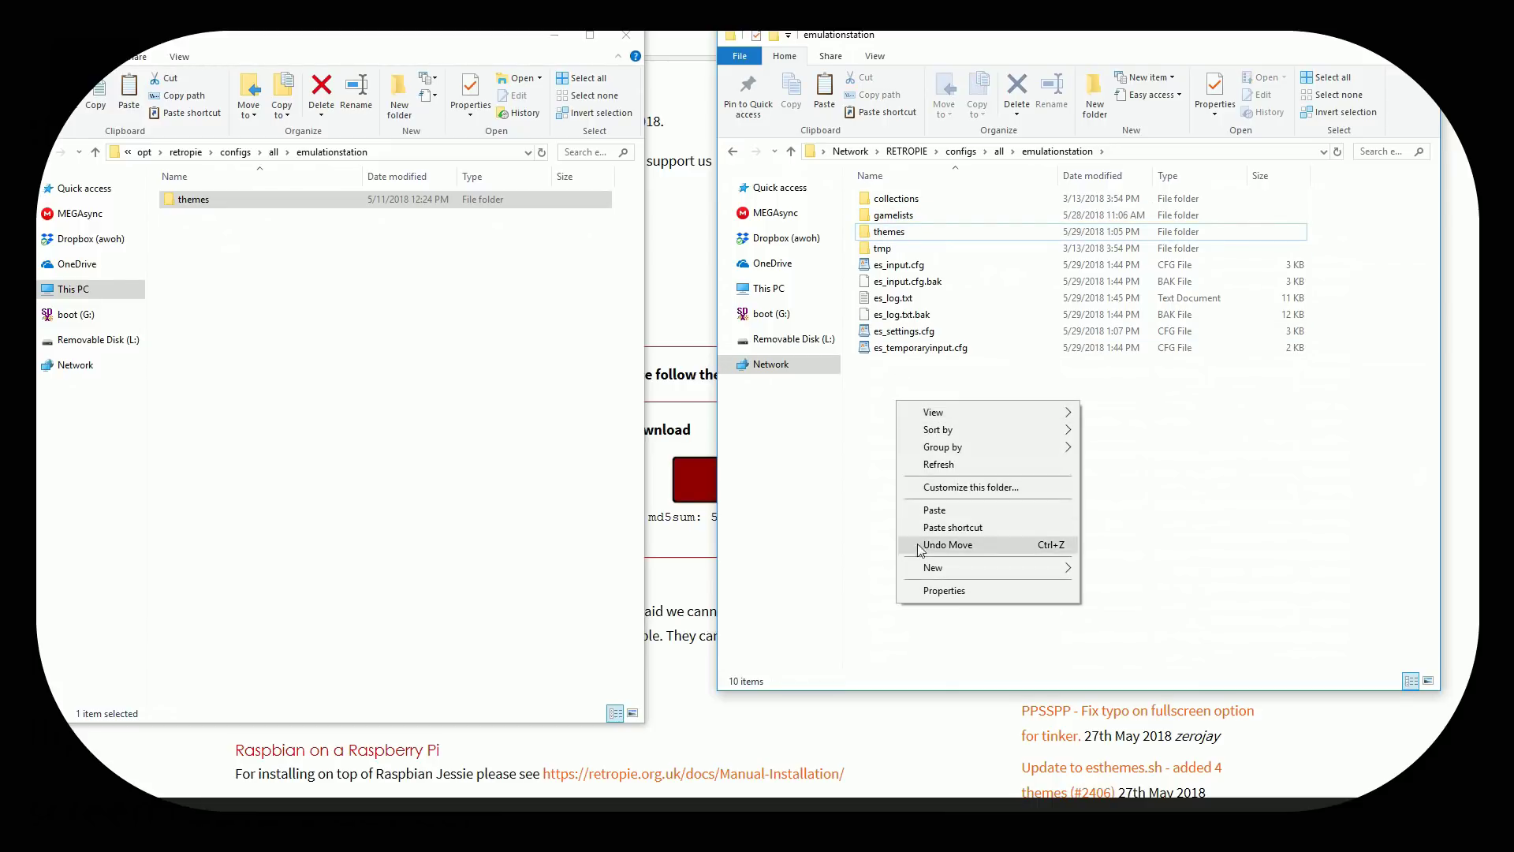
pyautogui.click(905, 233)
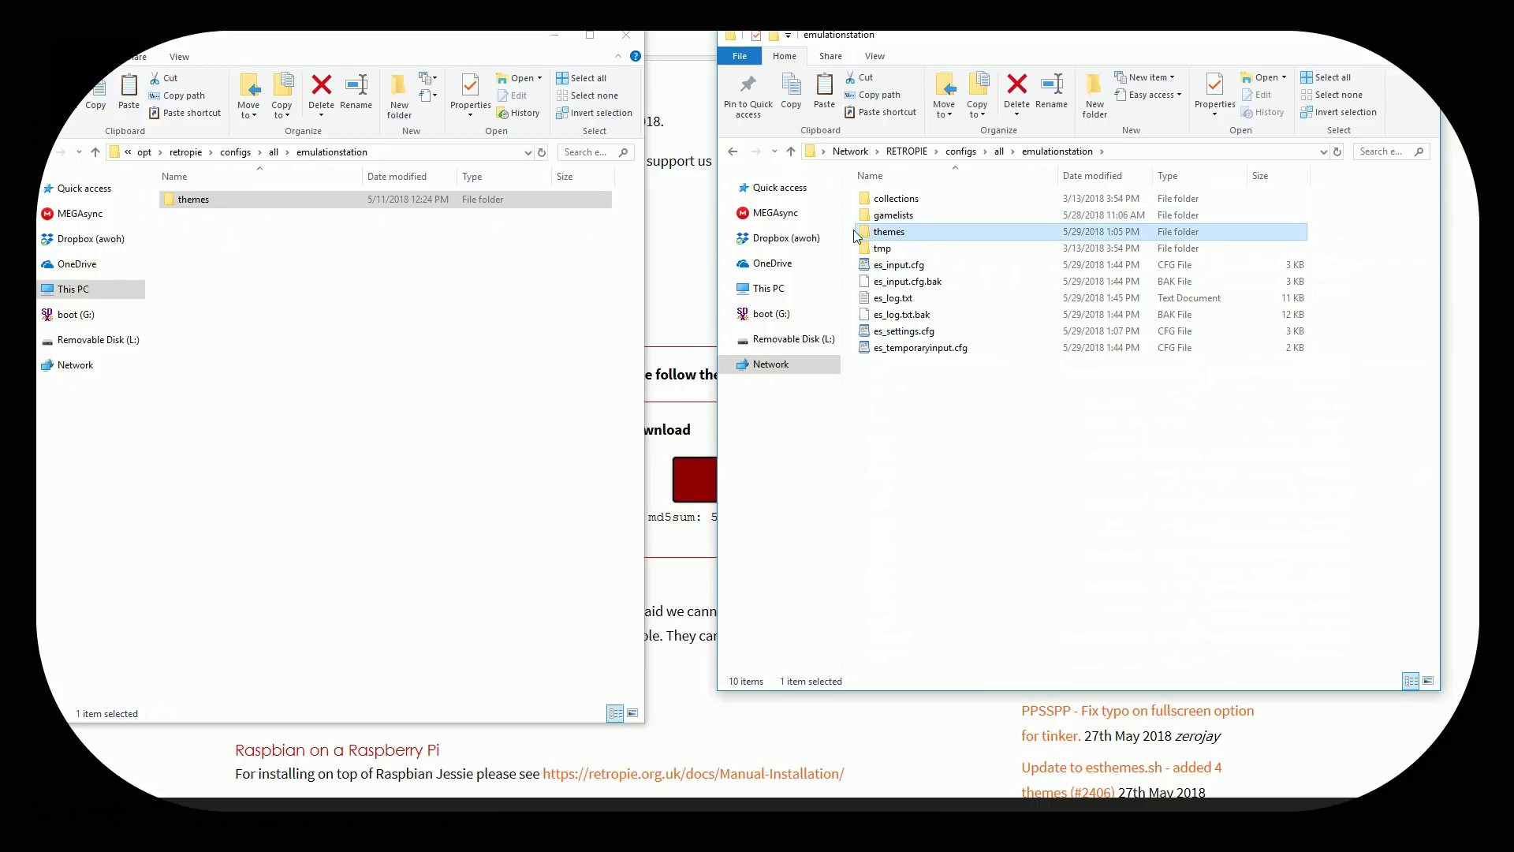
# Step: Try to create a new folder named themes in the share's emulationstation folder, declining to merge it with the existing one
pyautogui.rightClick(956, 442)
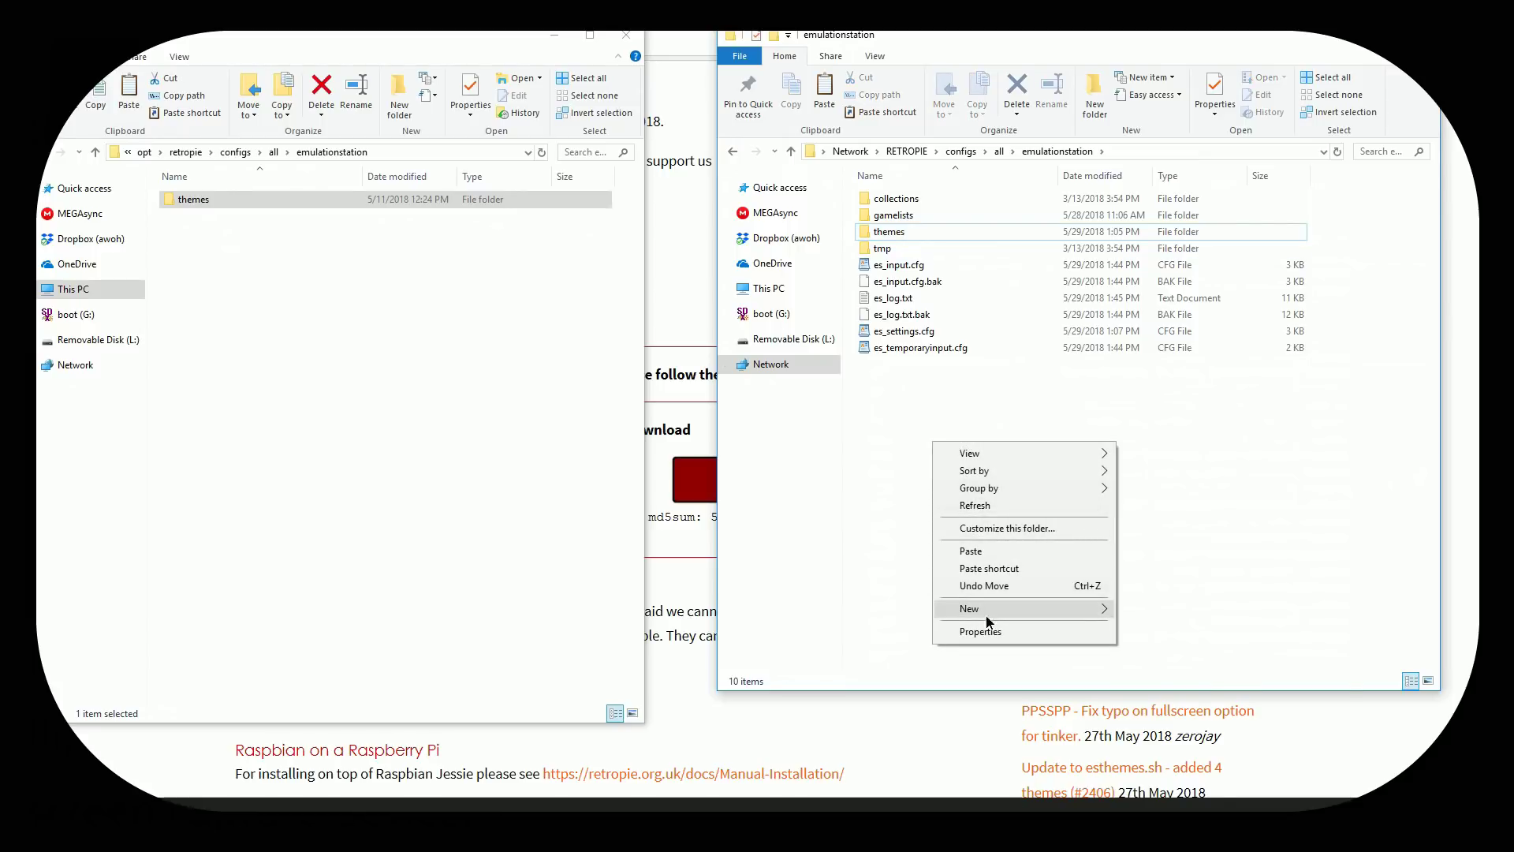
pyautogui.moveTo(988, 612)
pyautogui.click(1139, 615)
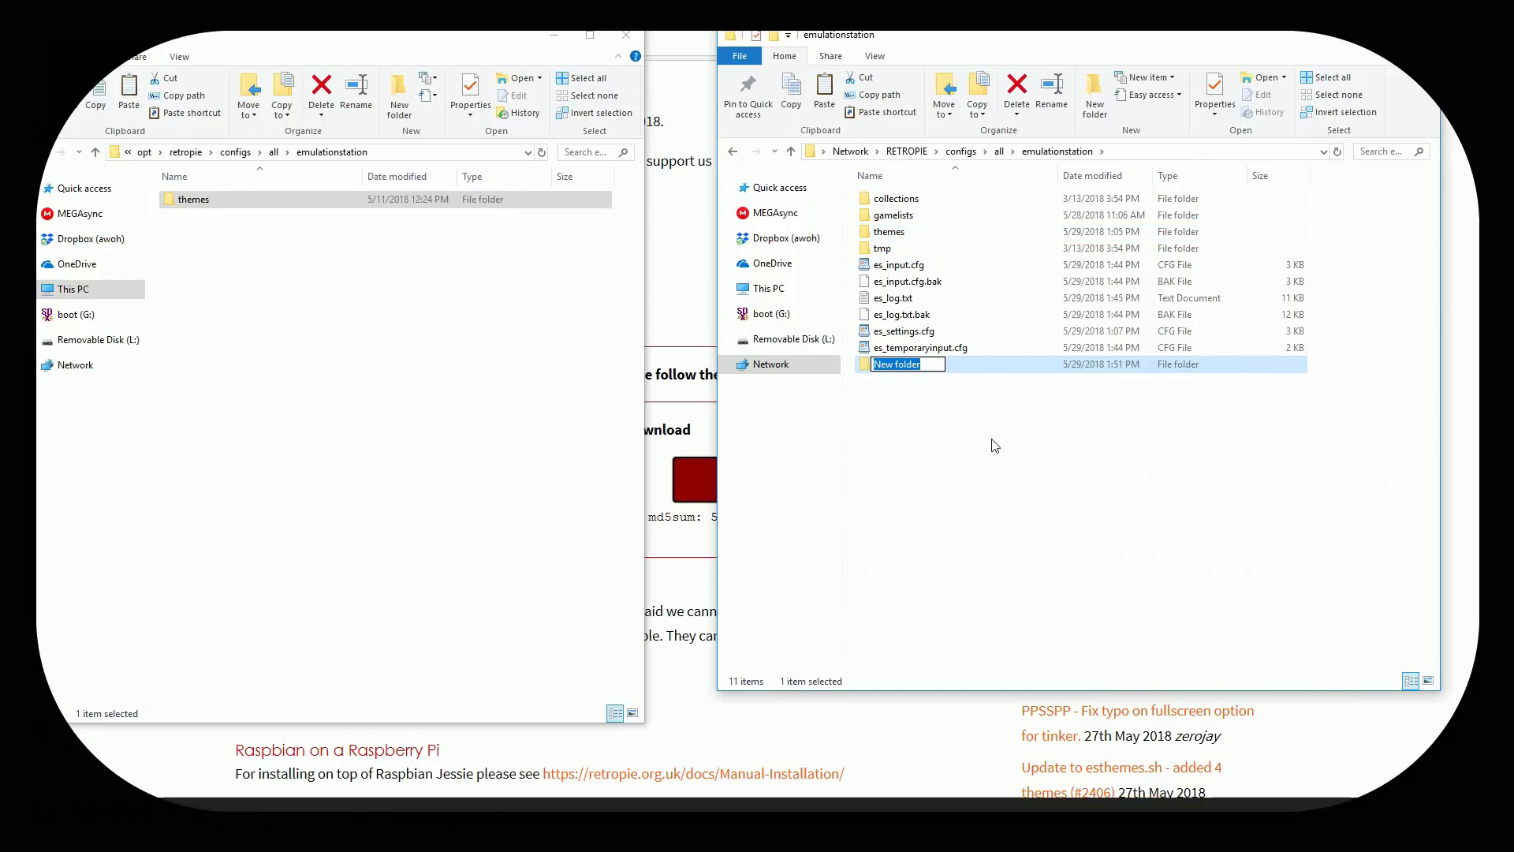
pyautogui.write('themes')
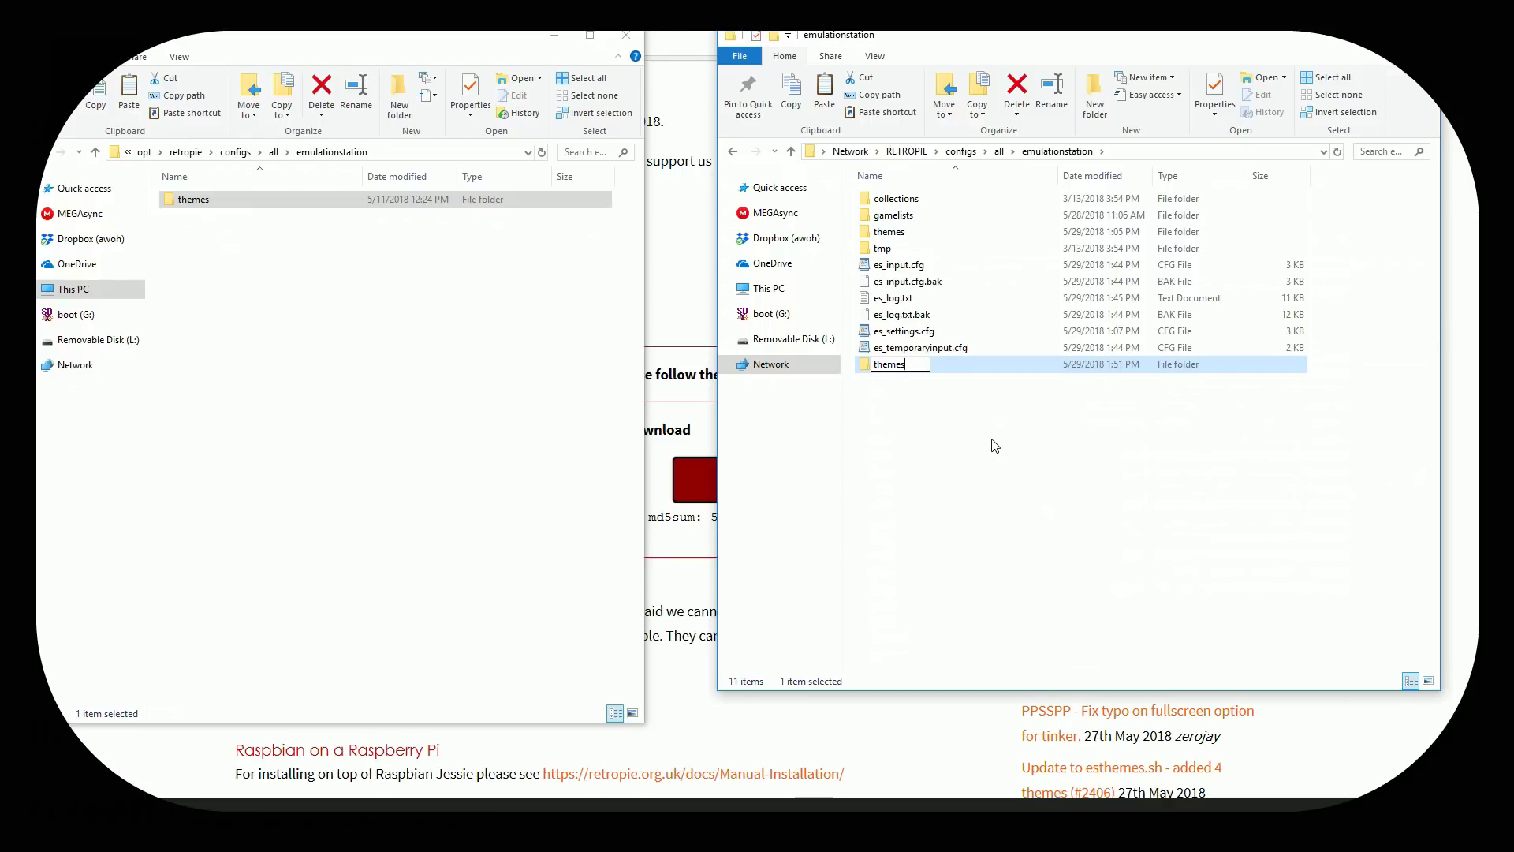
pyautogui.press('Return')
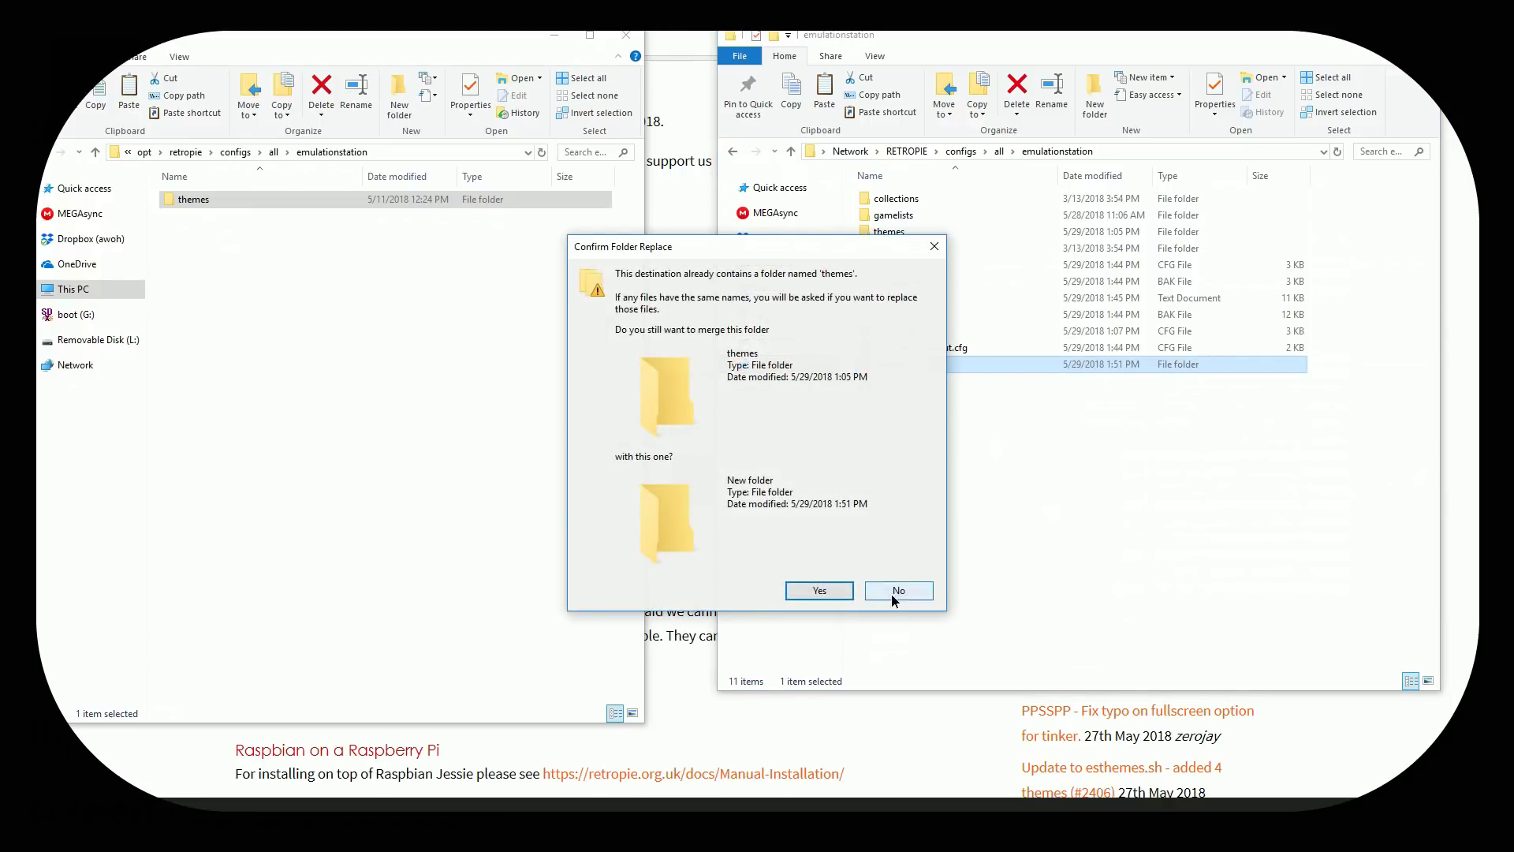
pyautogui.click(893, 591)
# Step: Permanently delete the extra New folder from the share's emulationstation folder and reselect the existing themes folder
pyautogui.click(908, 365)
pyautogui.press('Delete')
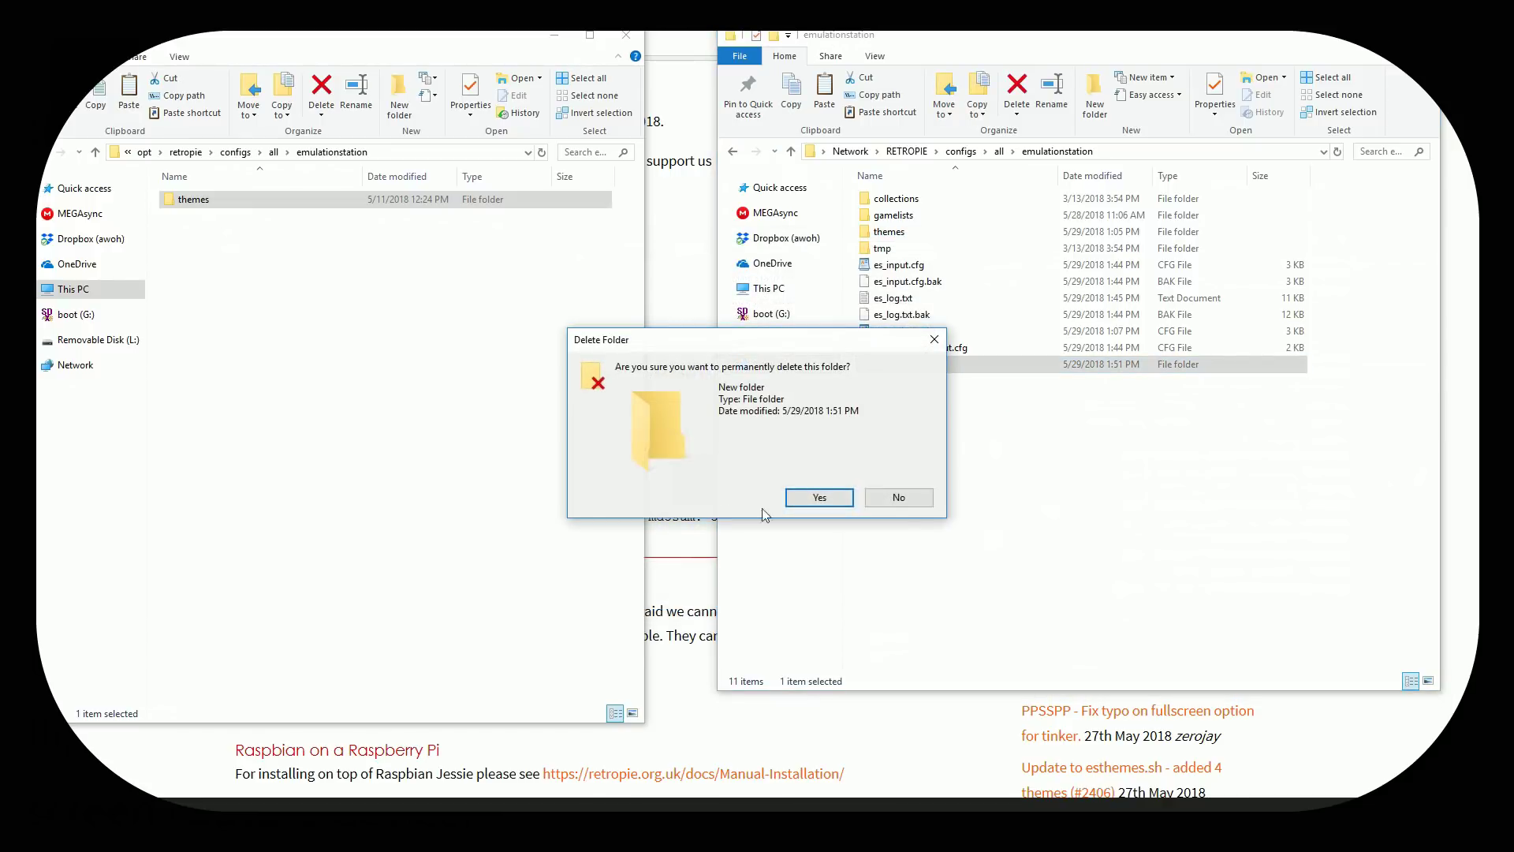
pyautogui.click(821, 498)
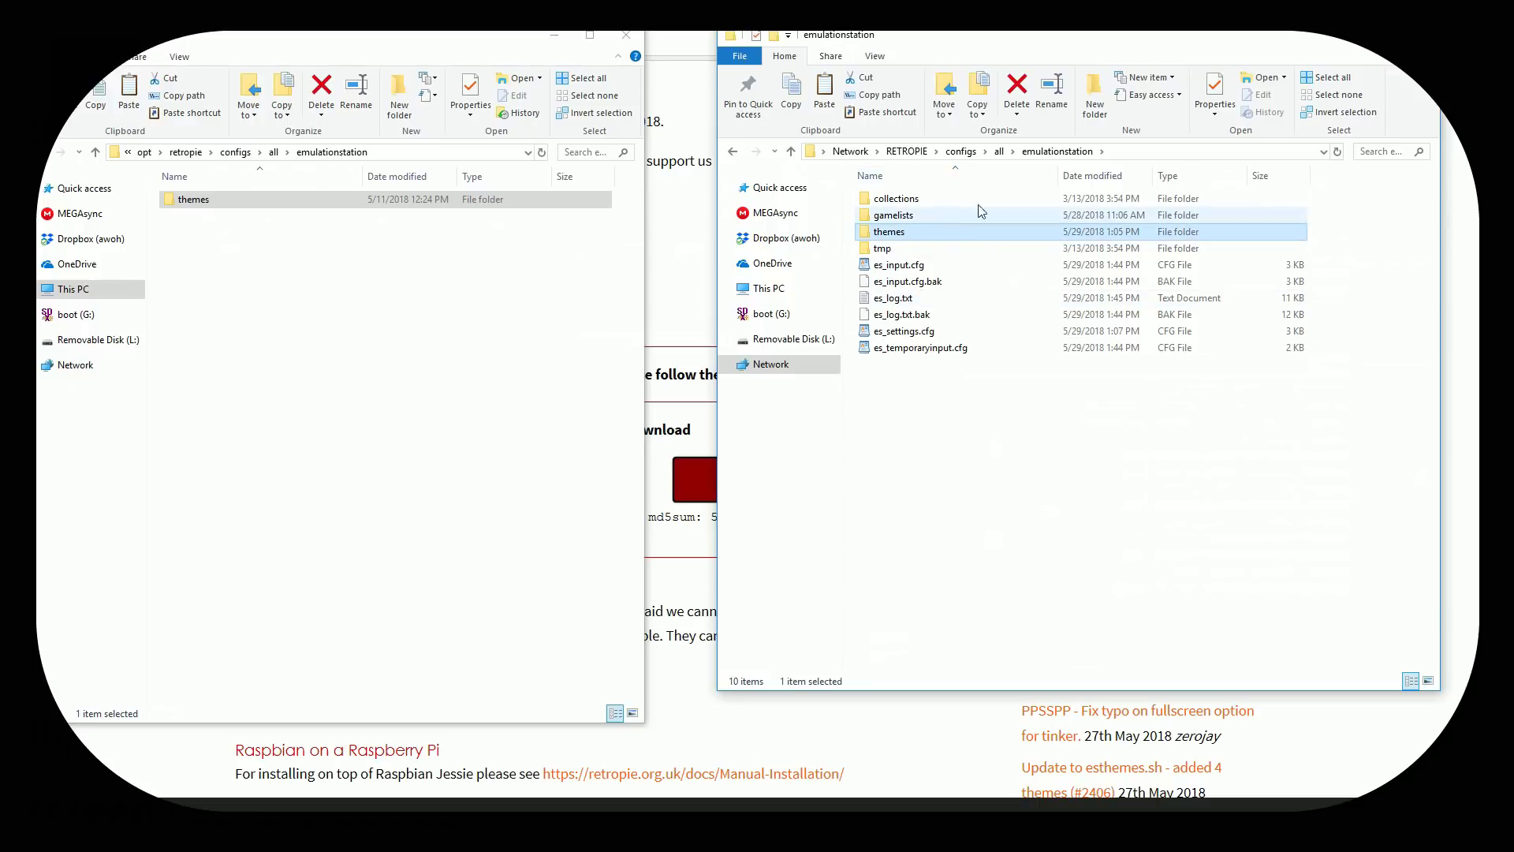
pyautogui.click(927, 229)
pyautogui.moveTo(248, 202); pyautogui.dragTo(178, 202)
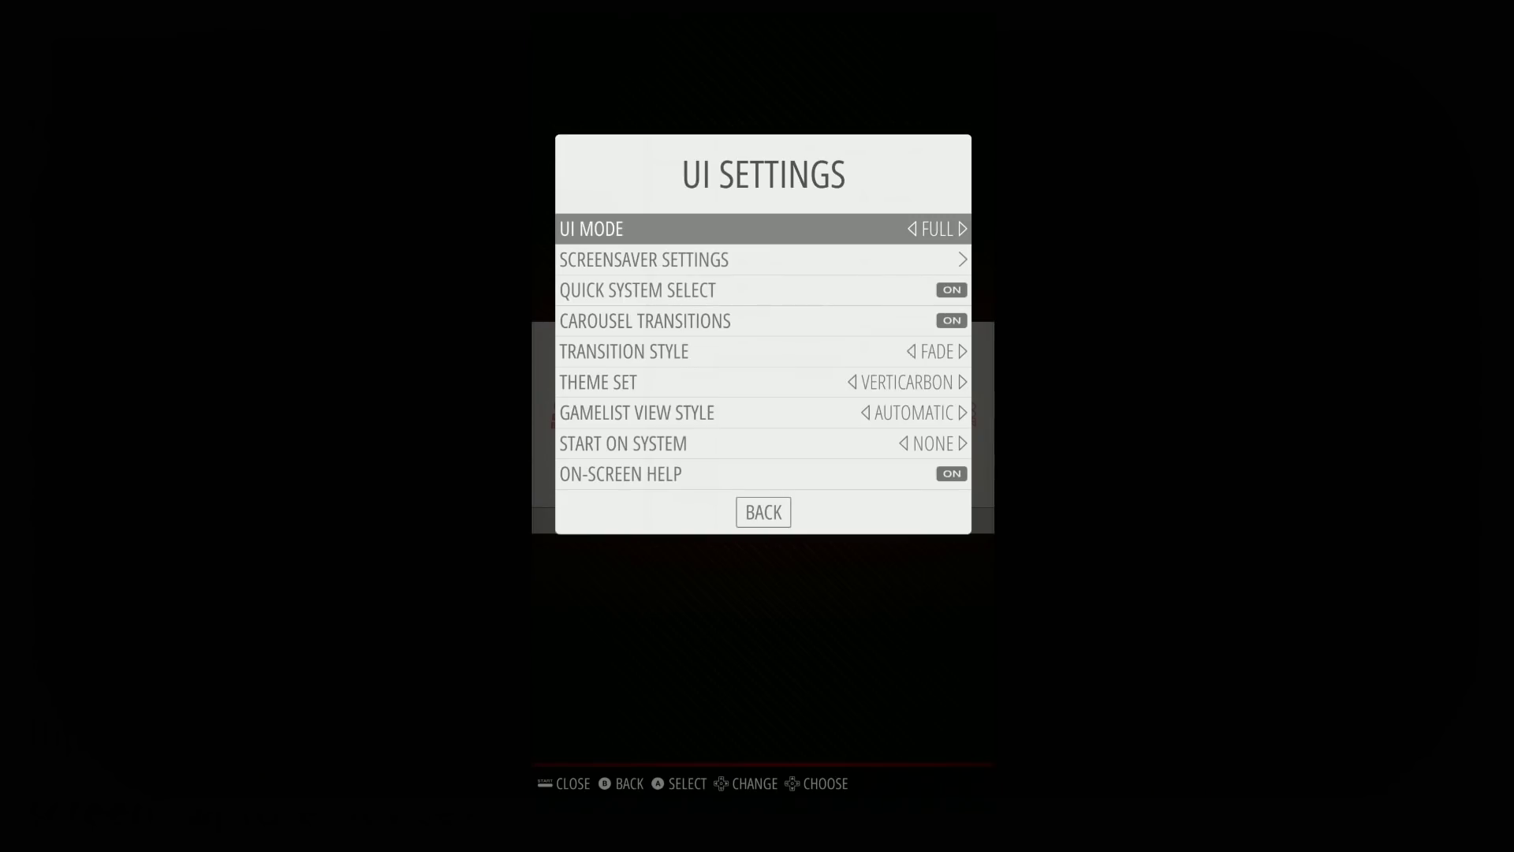
# Step: Set the theme set to Verticarbon in EmulationStation's UI settings and return to the system selection screen
pyautogui.press('Down')
pyautogui.press('Down')
pyautogui.press('Down')
pyautogui.press('Down')
pyautogui.press('Down')
pyautogui.press('Left')
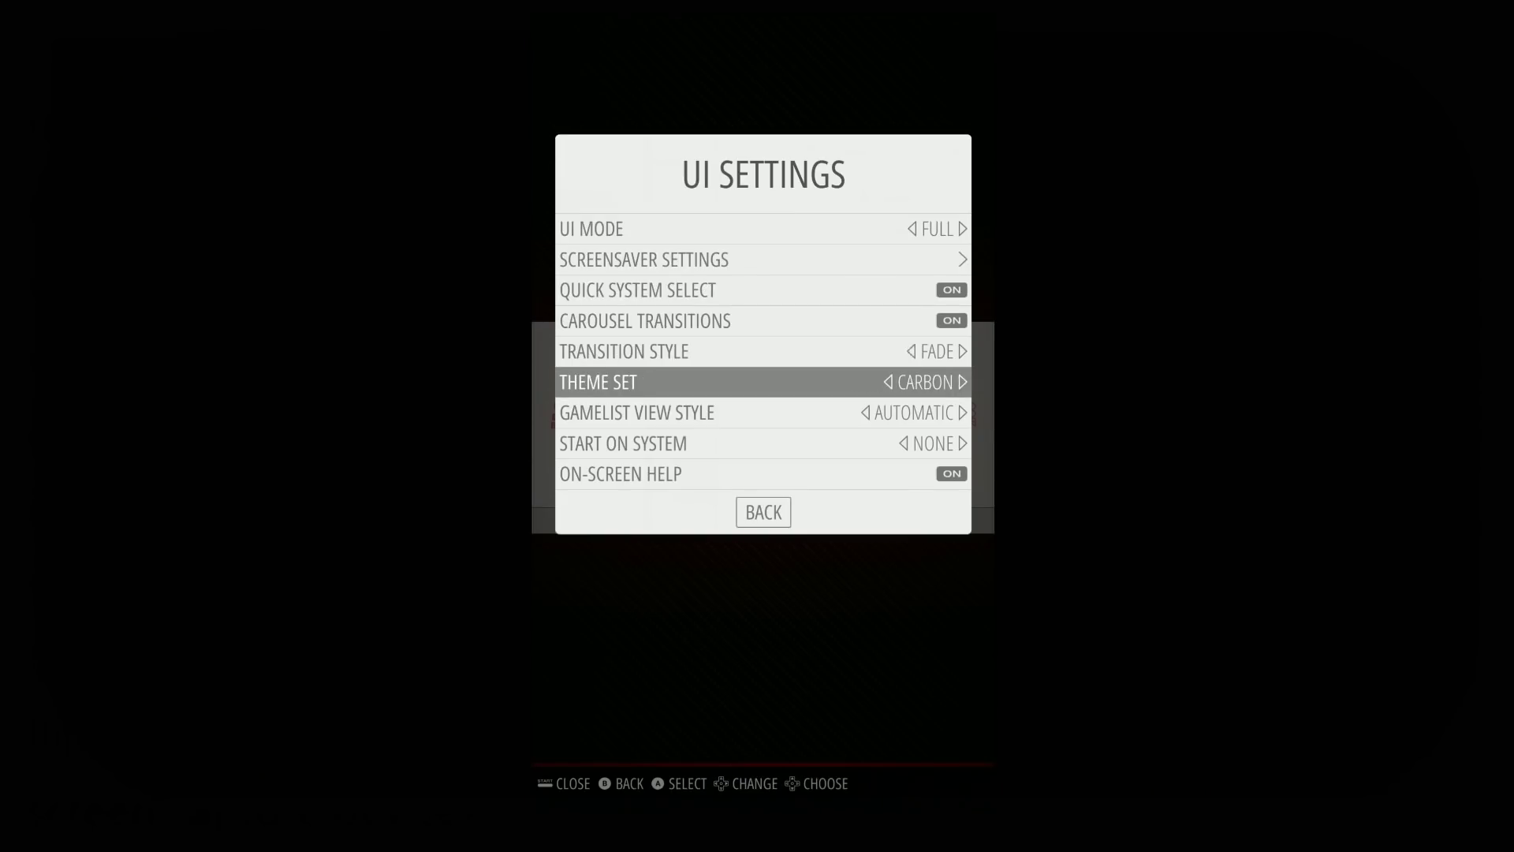
pyautogui.press('Right')
pyautogui.press('Down')
pyautogui.press('Down')
pyautogui.press('Down')
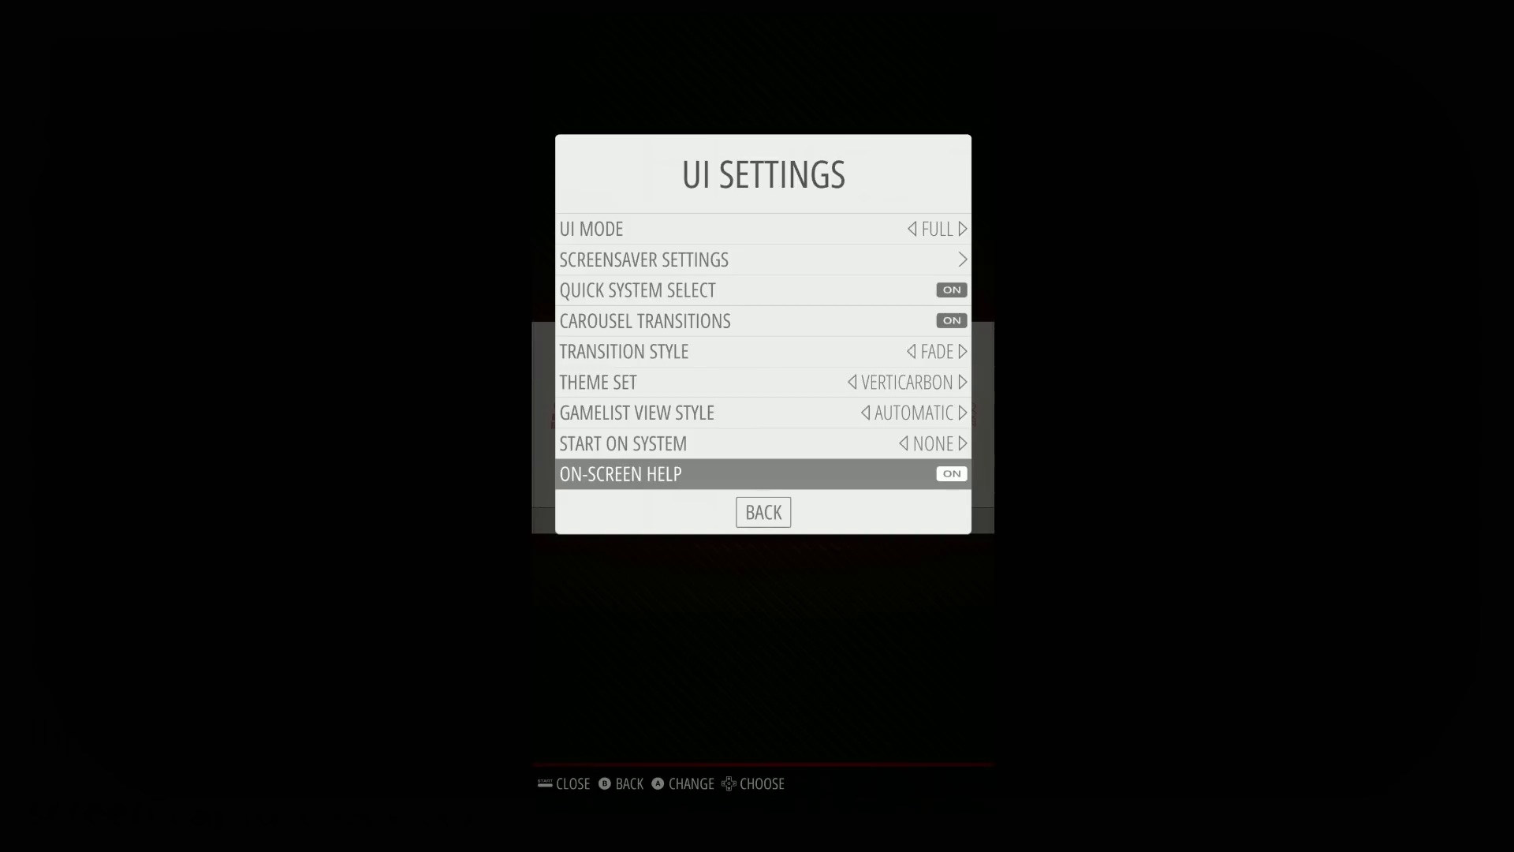
pyautogui.press('Down')
pyautogui.press('Return')
pyautogui.press('Escape')
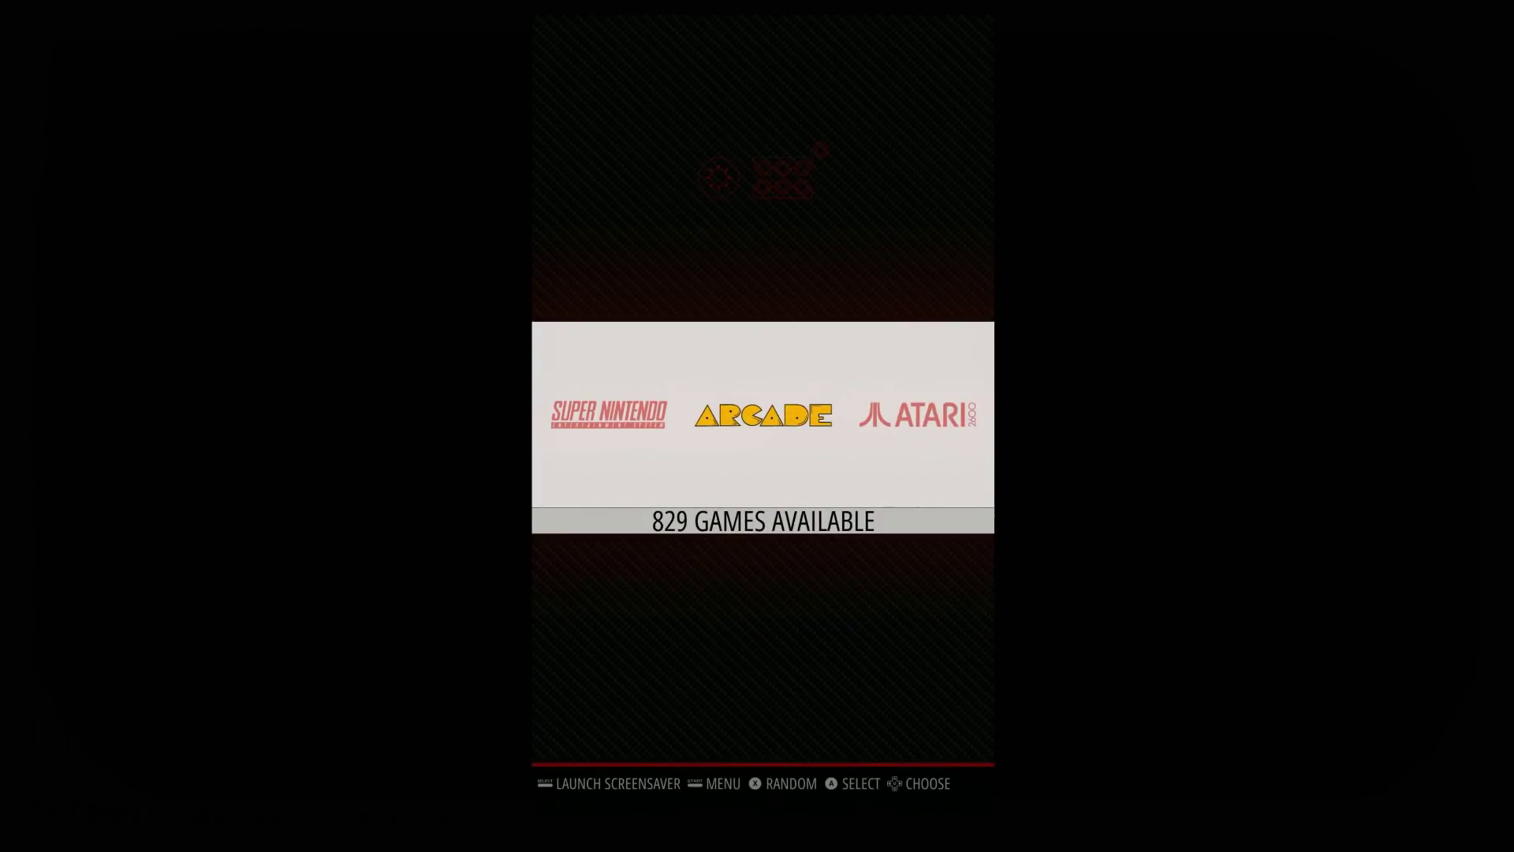
# Step: Open the Arcade system and launch 1943 Kai: Midway Kaisen from its game list
pyautogui.press('Return')
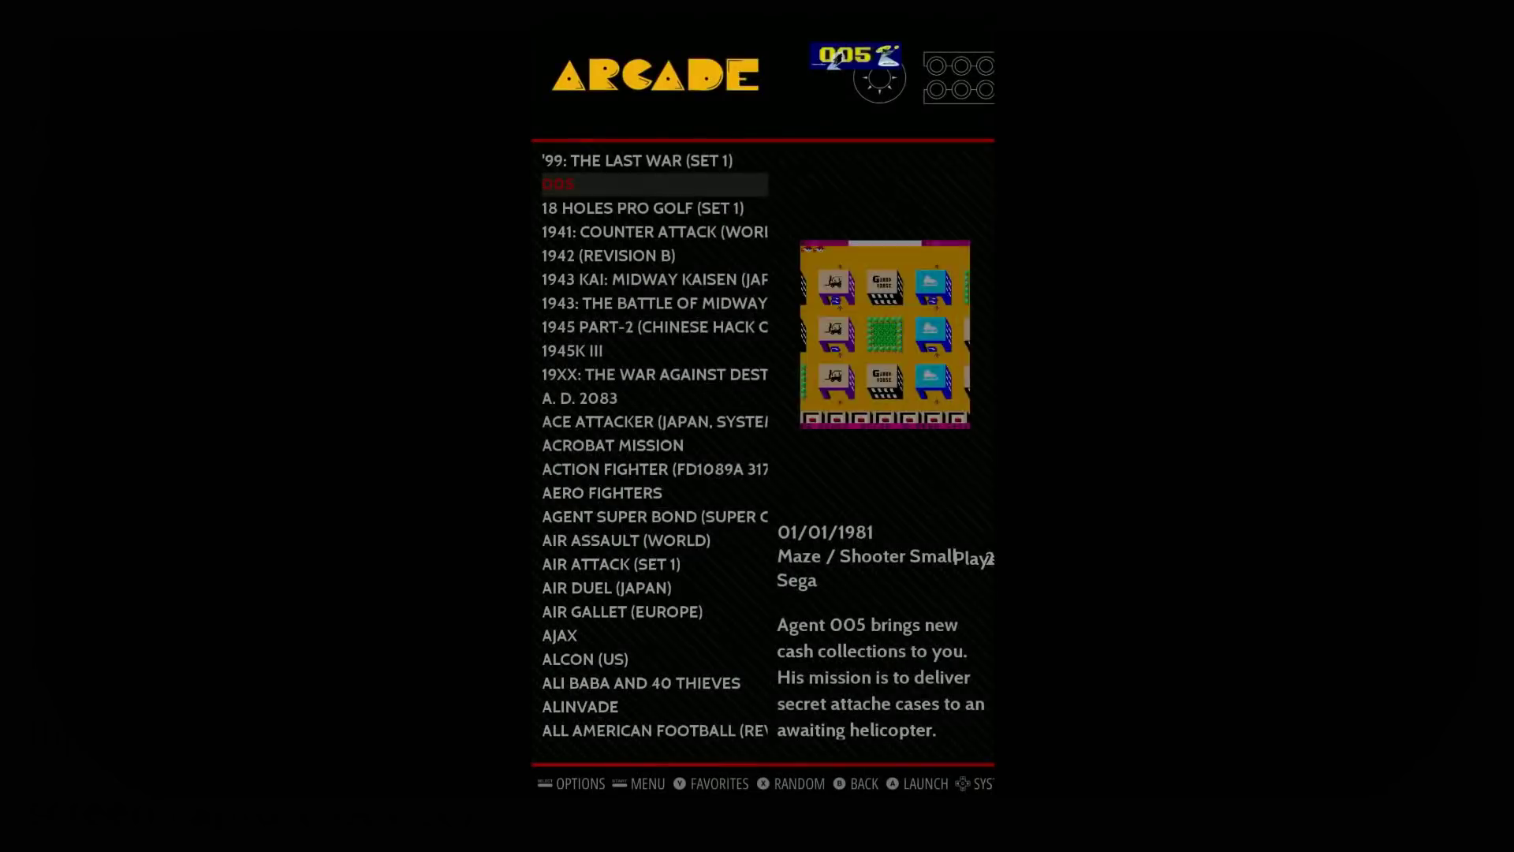
pyautogui.press('Down')
pyautogui.press('Down')
pyautogui.press('Down')
pyautogui.press('Down')
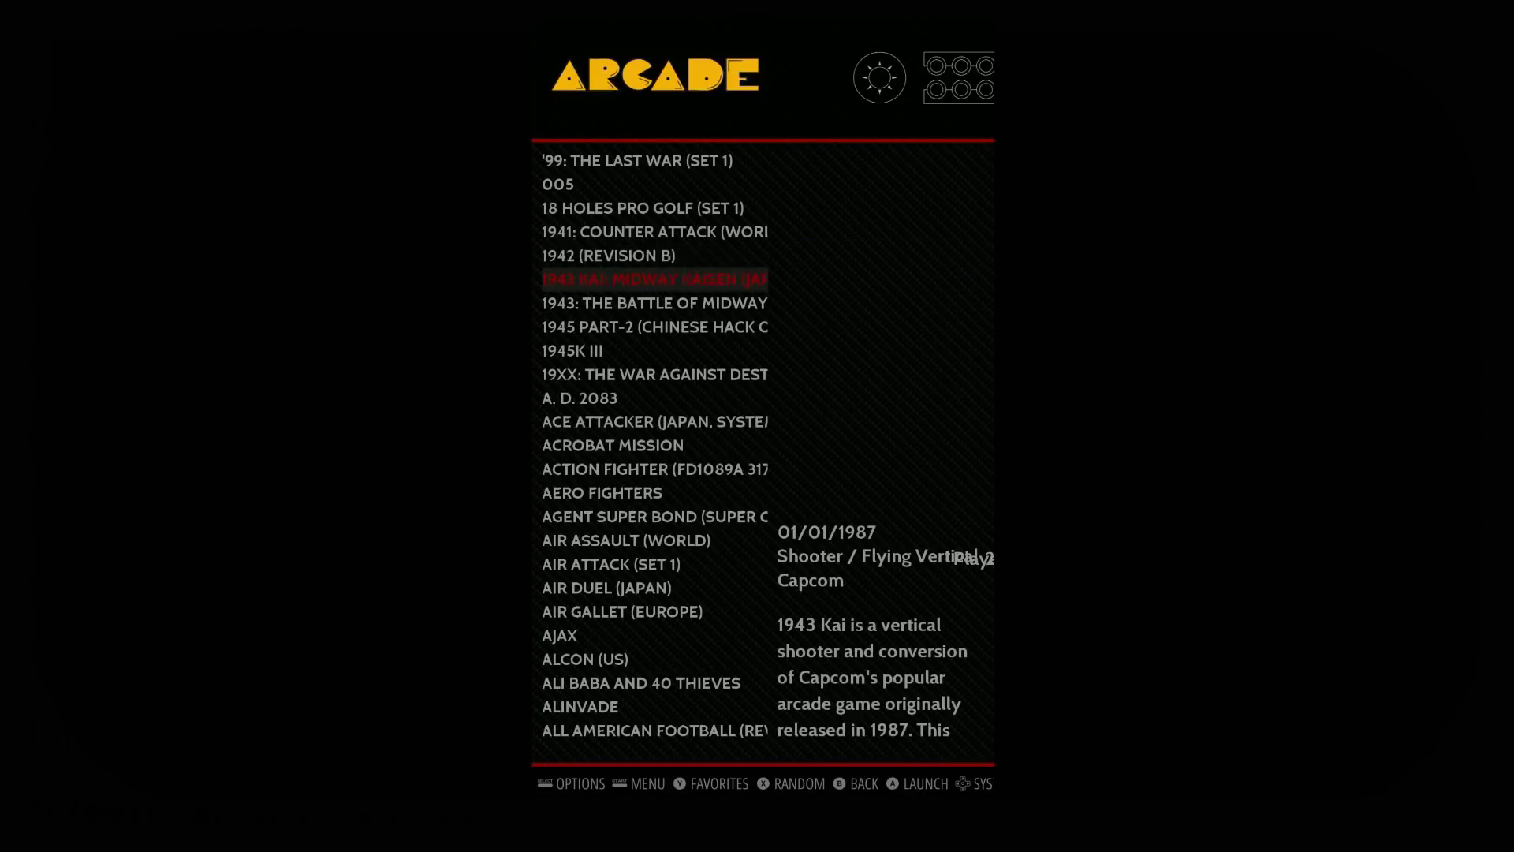
pyautogui.press('Return')
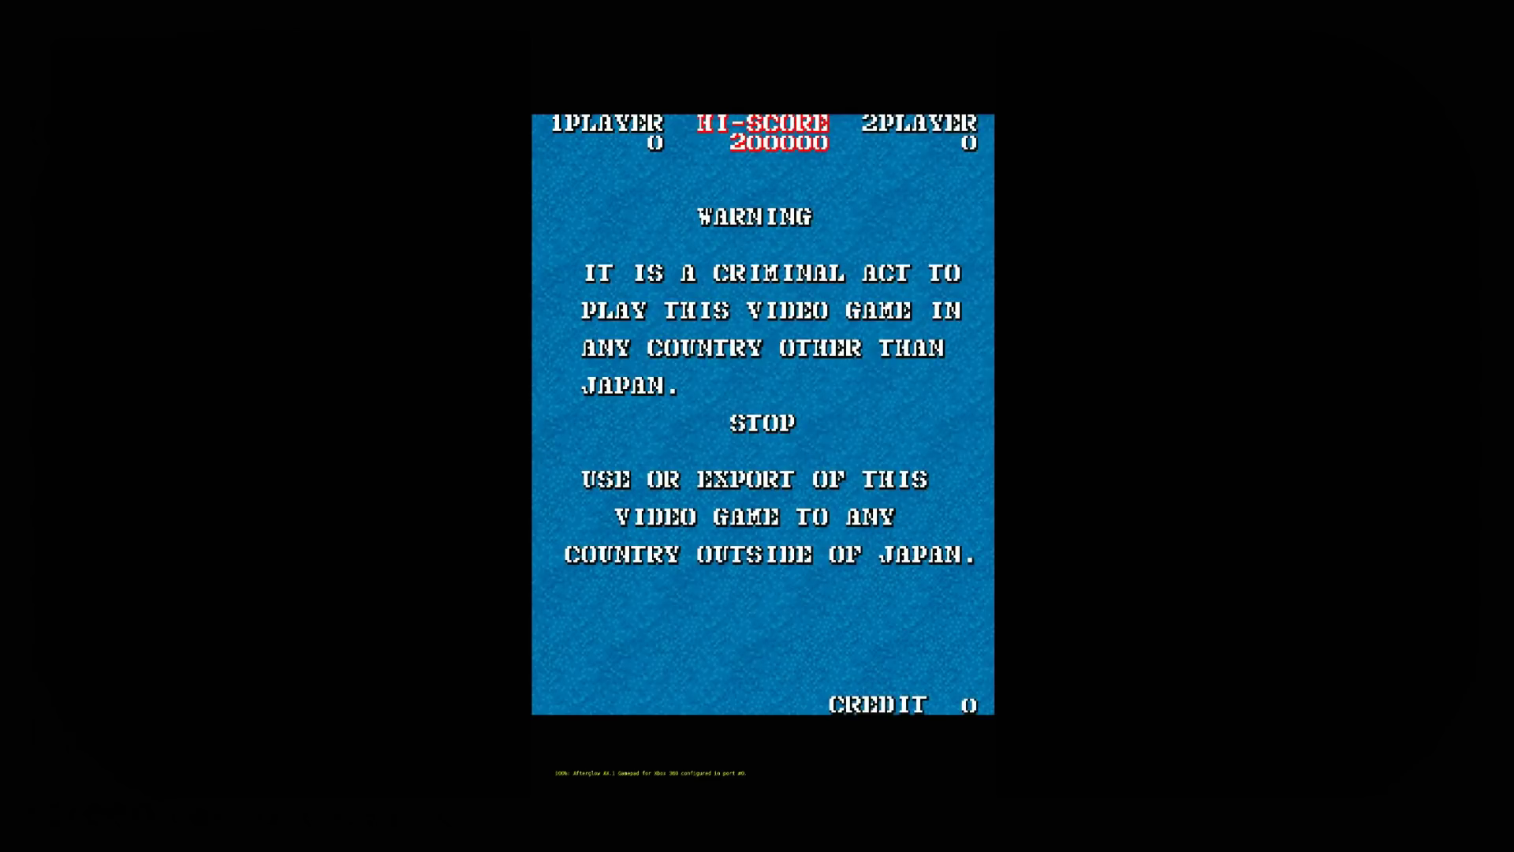
# Step: Insert several credits in 1943 Kai and start a one-player game
pyautogui.press('5')
pyautogui.press('5')
pyautogui.press('5')
pyautogui.press('5')
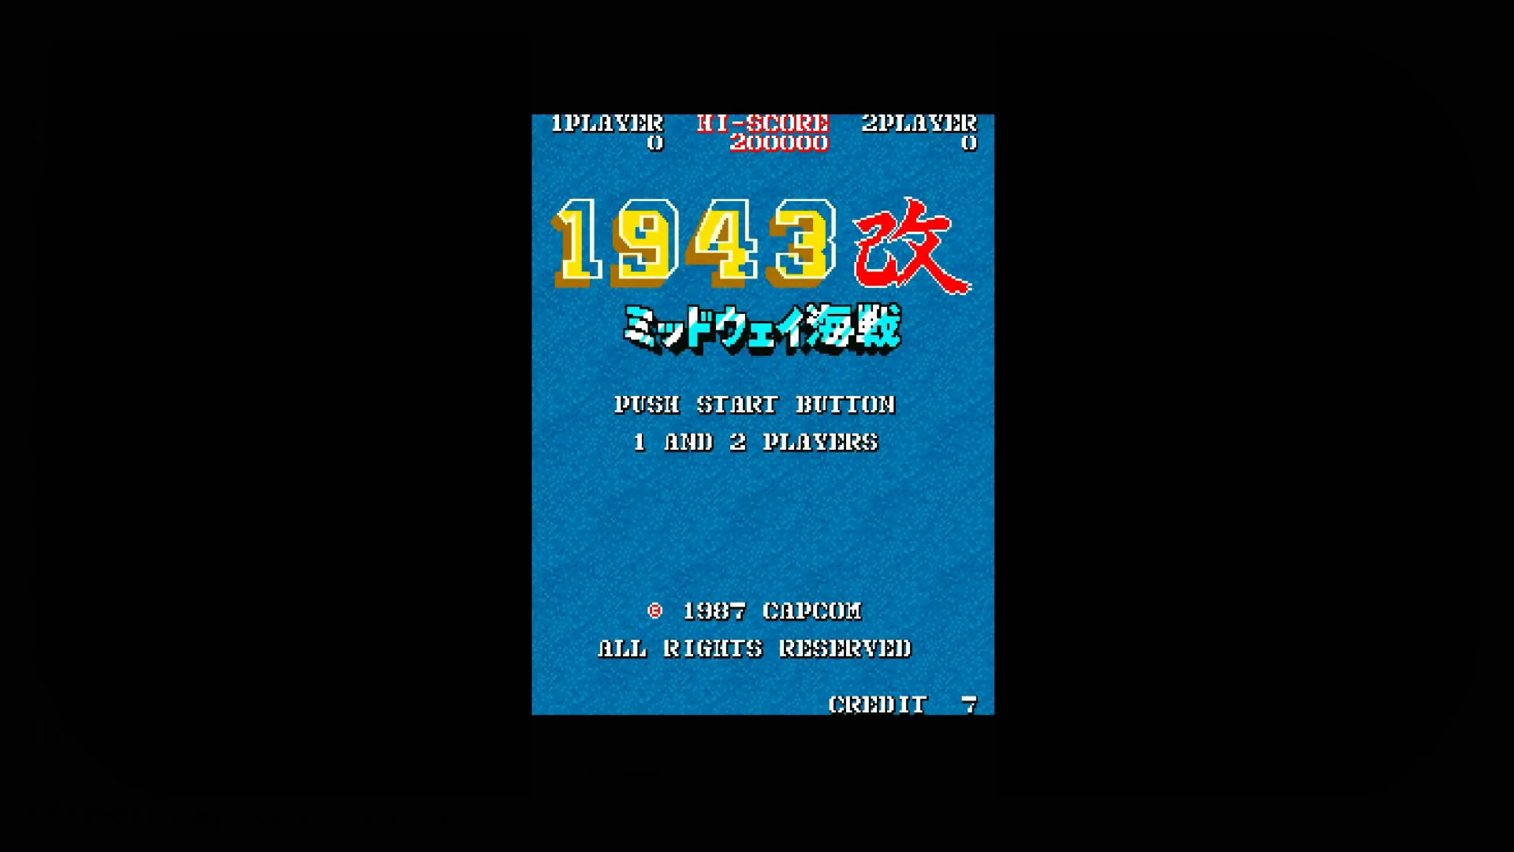
pyautogui.press('1')
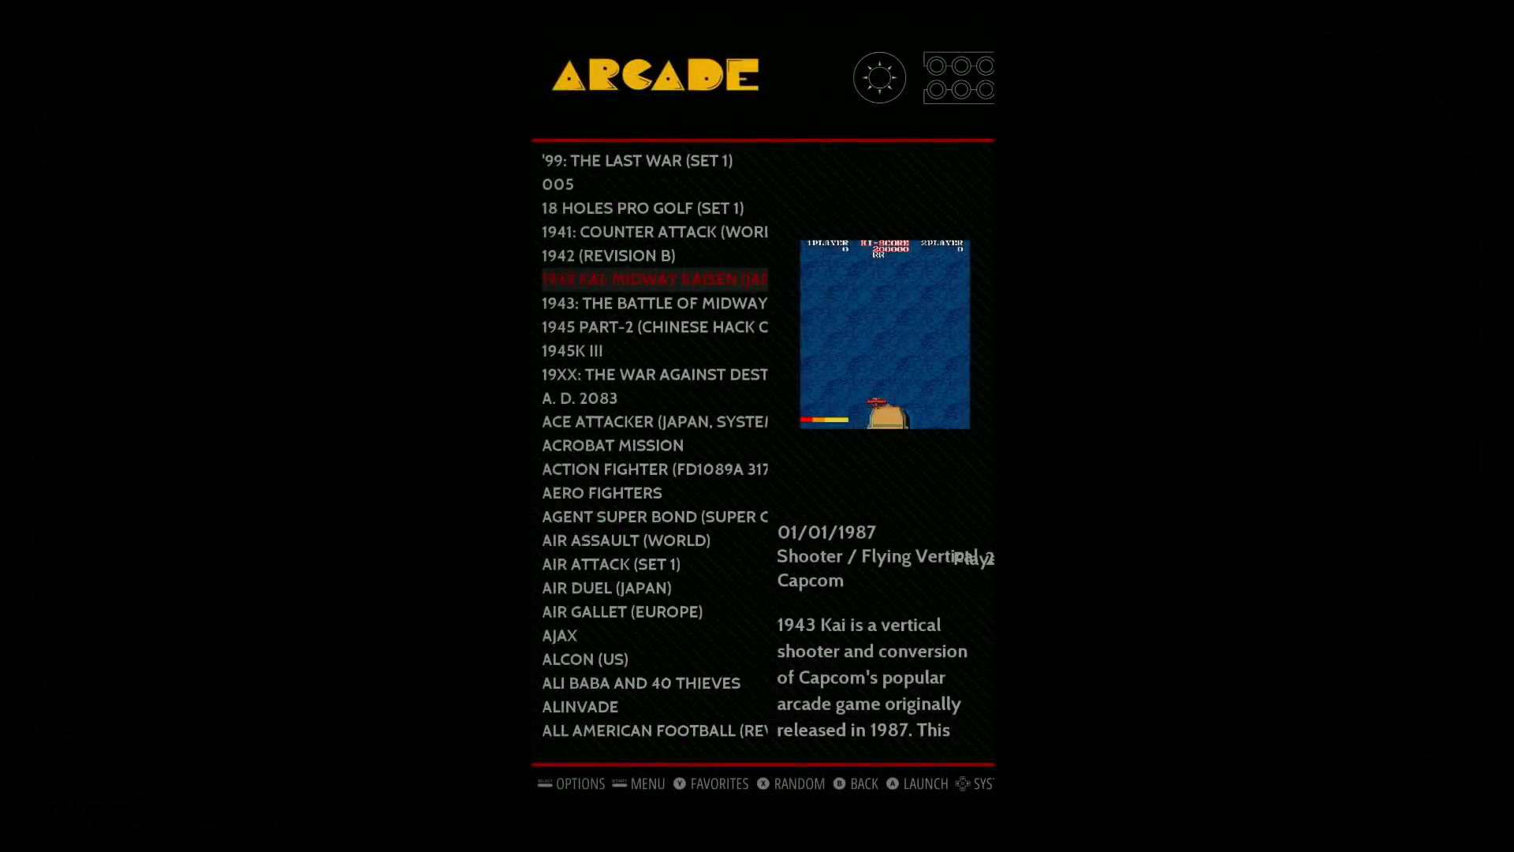
# Step: Check the sound settings in EmulationStation's main menu and return to the system selection screen
pyautogui.press('Return')
pyautogui.press('Down')
pyautogui.press('Return')
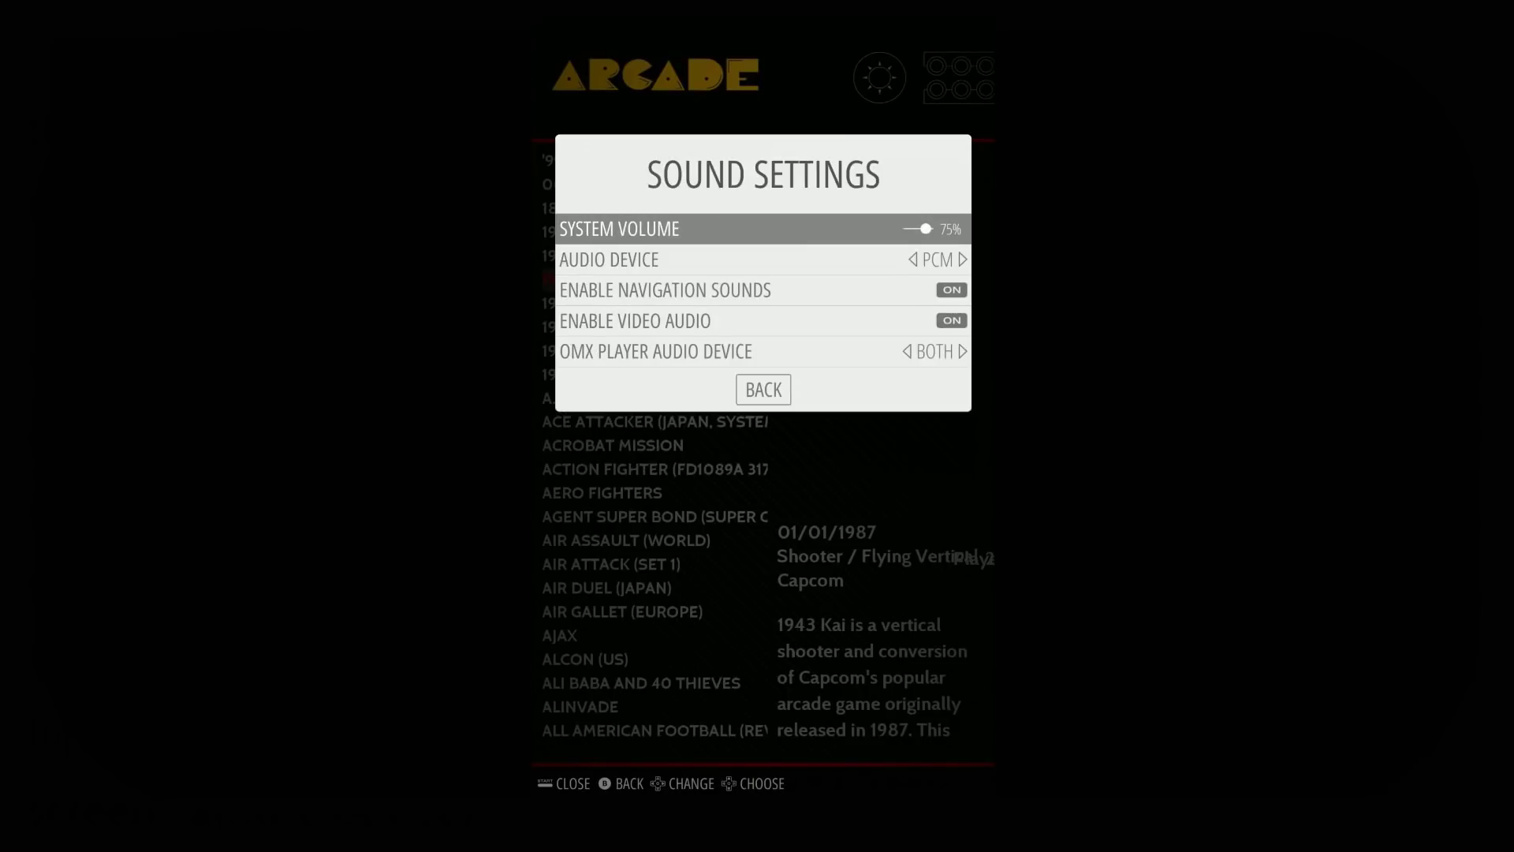
pyautogui.press('Escape')
pyautogui.press('Escape')
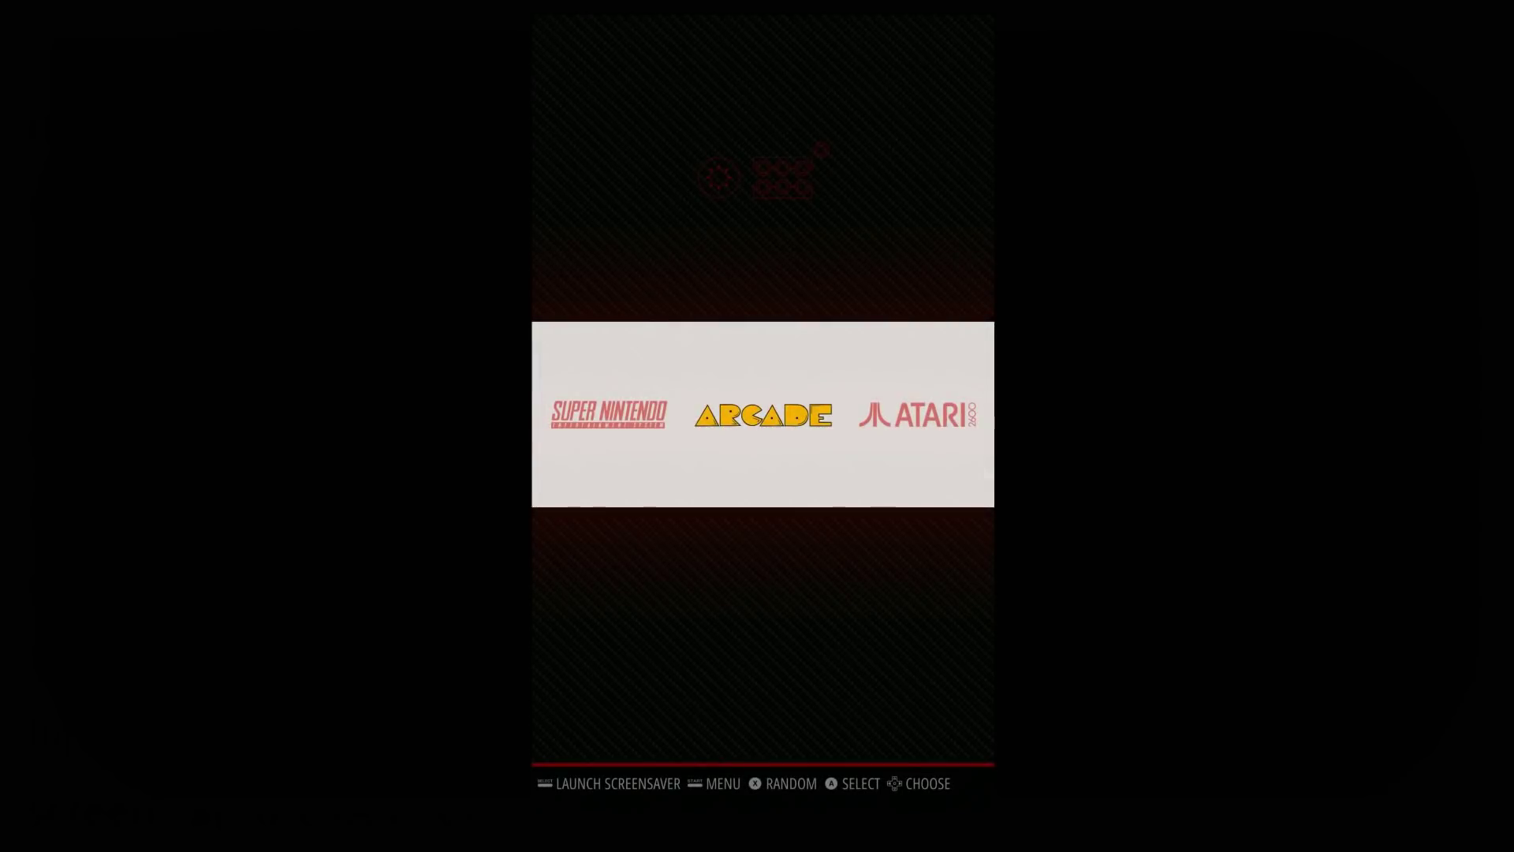
# Step: Browse the available systems in the system selection carousel, starting from Arcade
pyautogui.press('Left')
pyautogui.press('Left')
pyautogui.press('Left')
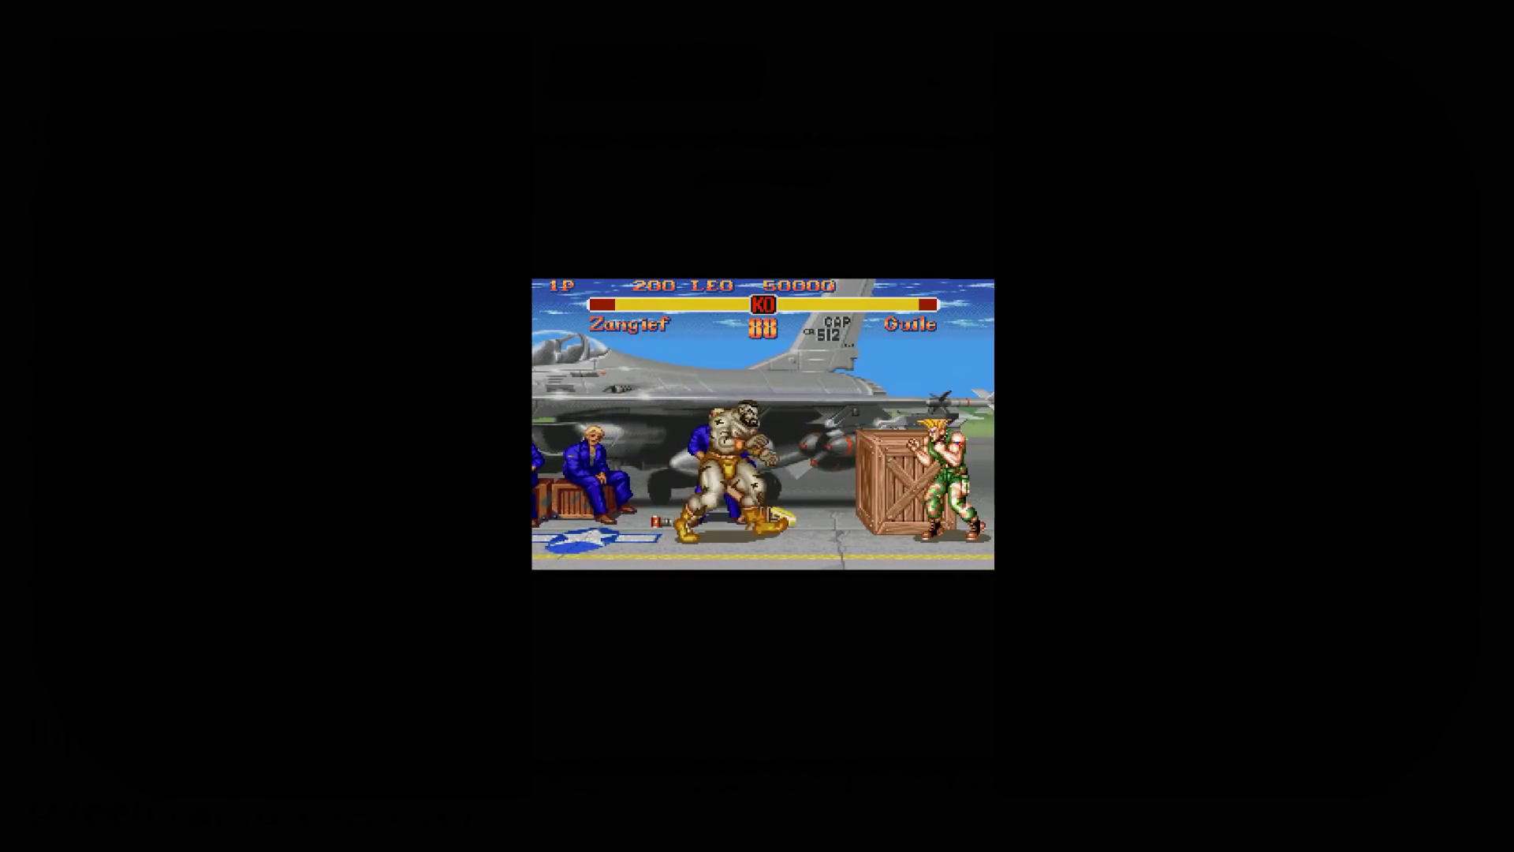
# Step: Play the Super Nintendo fight as Zangief against Guile with moves and attacks, and return to Arcade on the system selection screen
pyautogui.press('Right')
pyautogui.press('x')
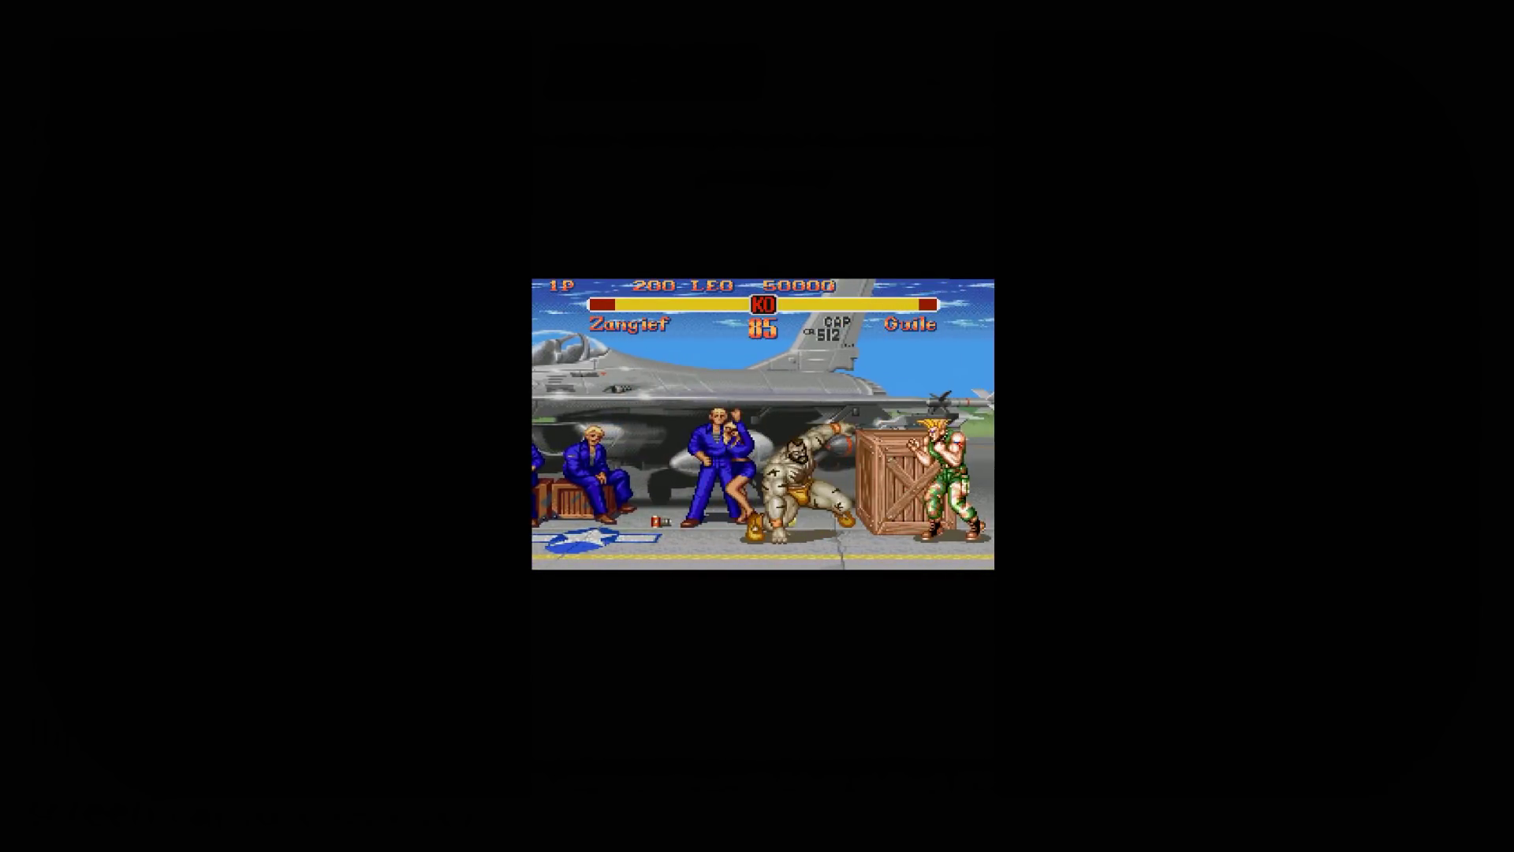
pyautogui.press('Up')
pyautogui.press('x')
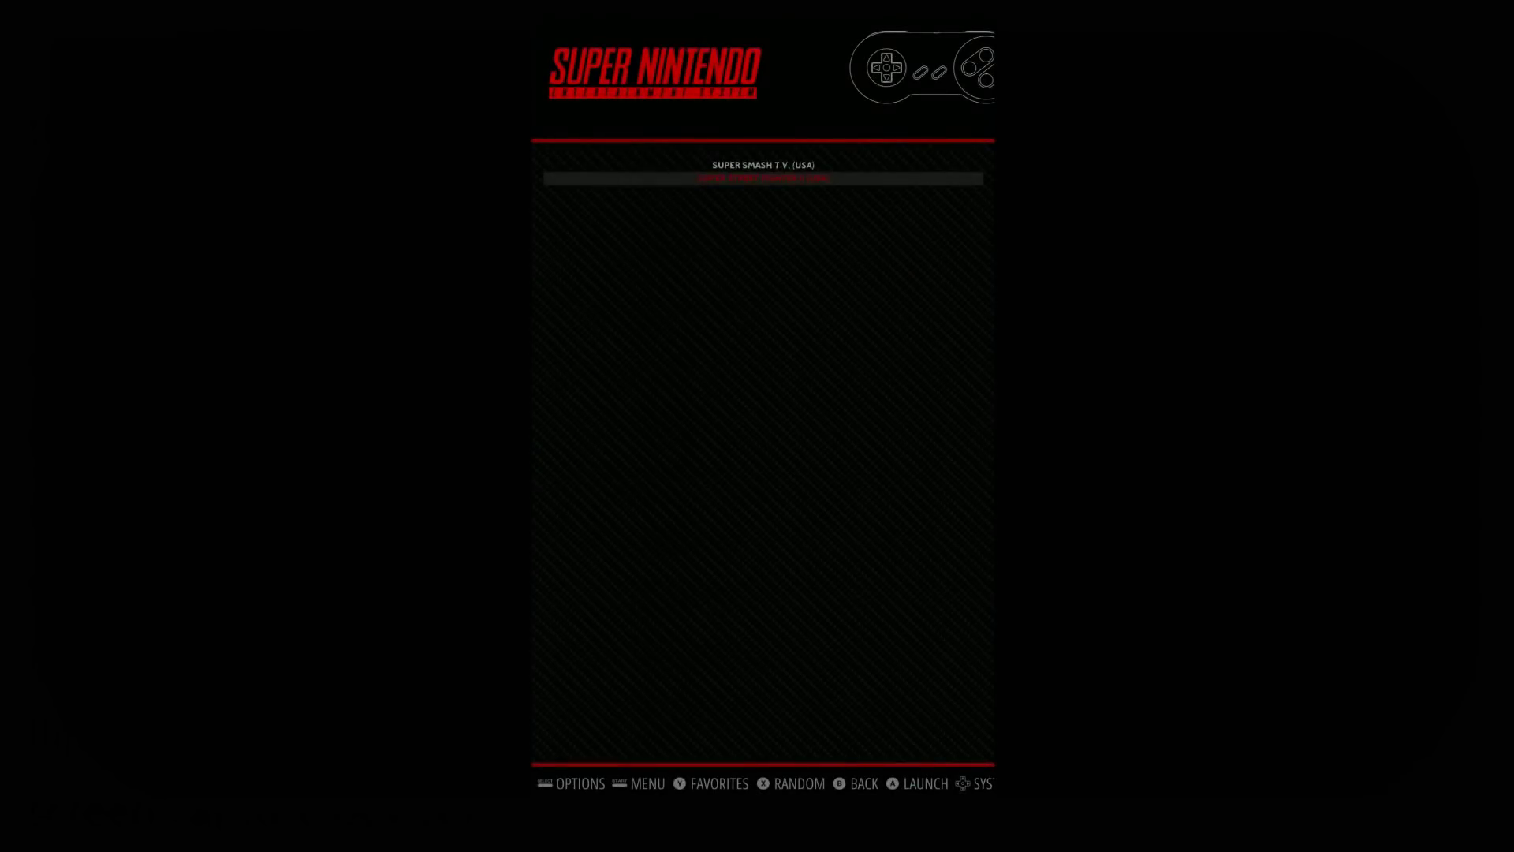
pyautogui.press('Escape')
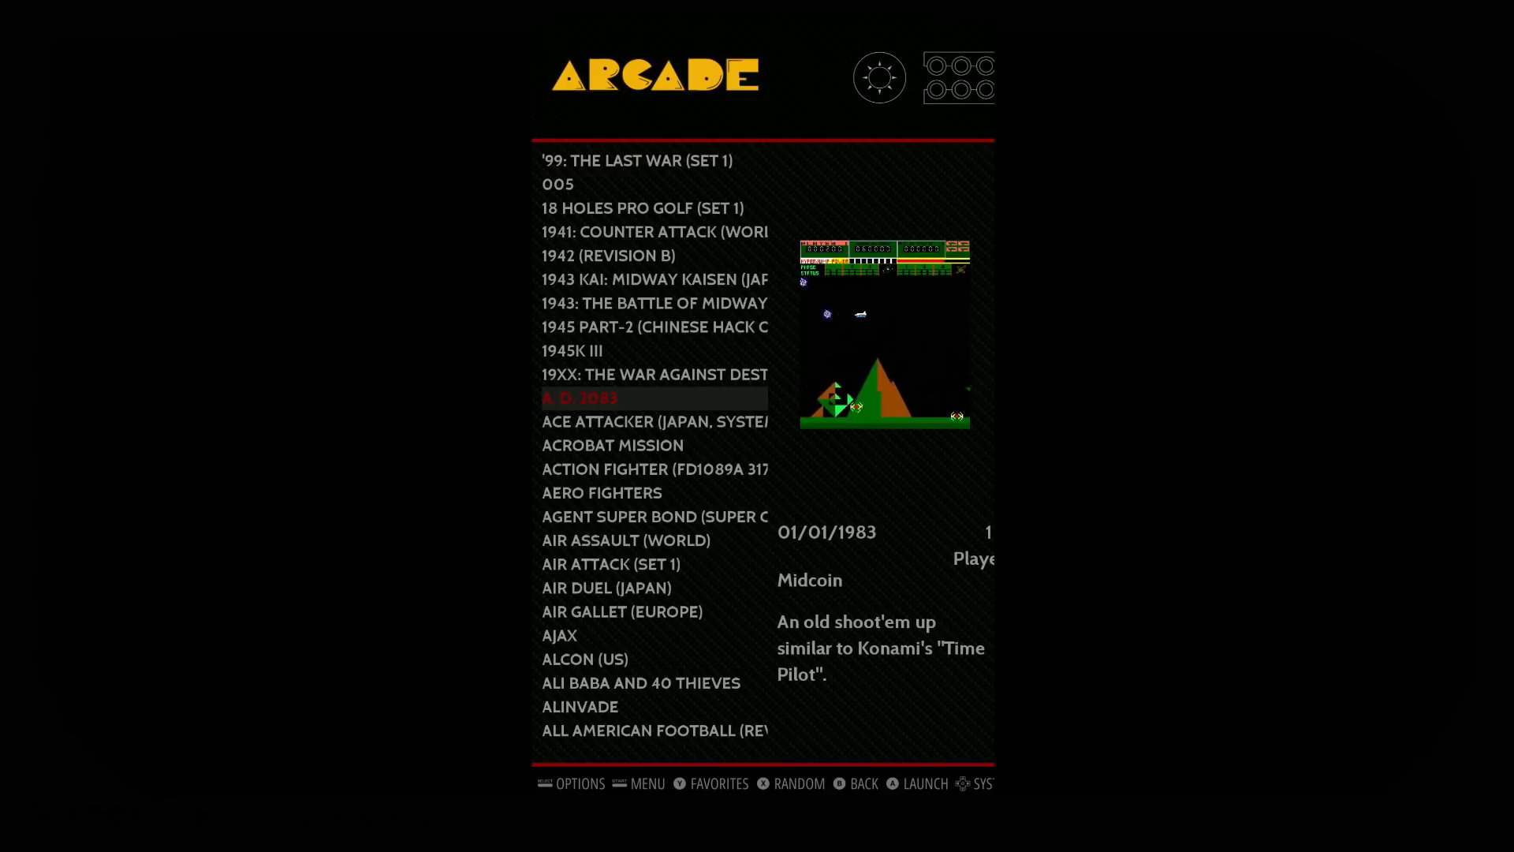
pyautogui.press('Escape')
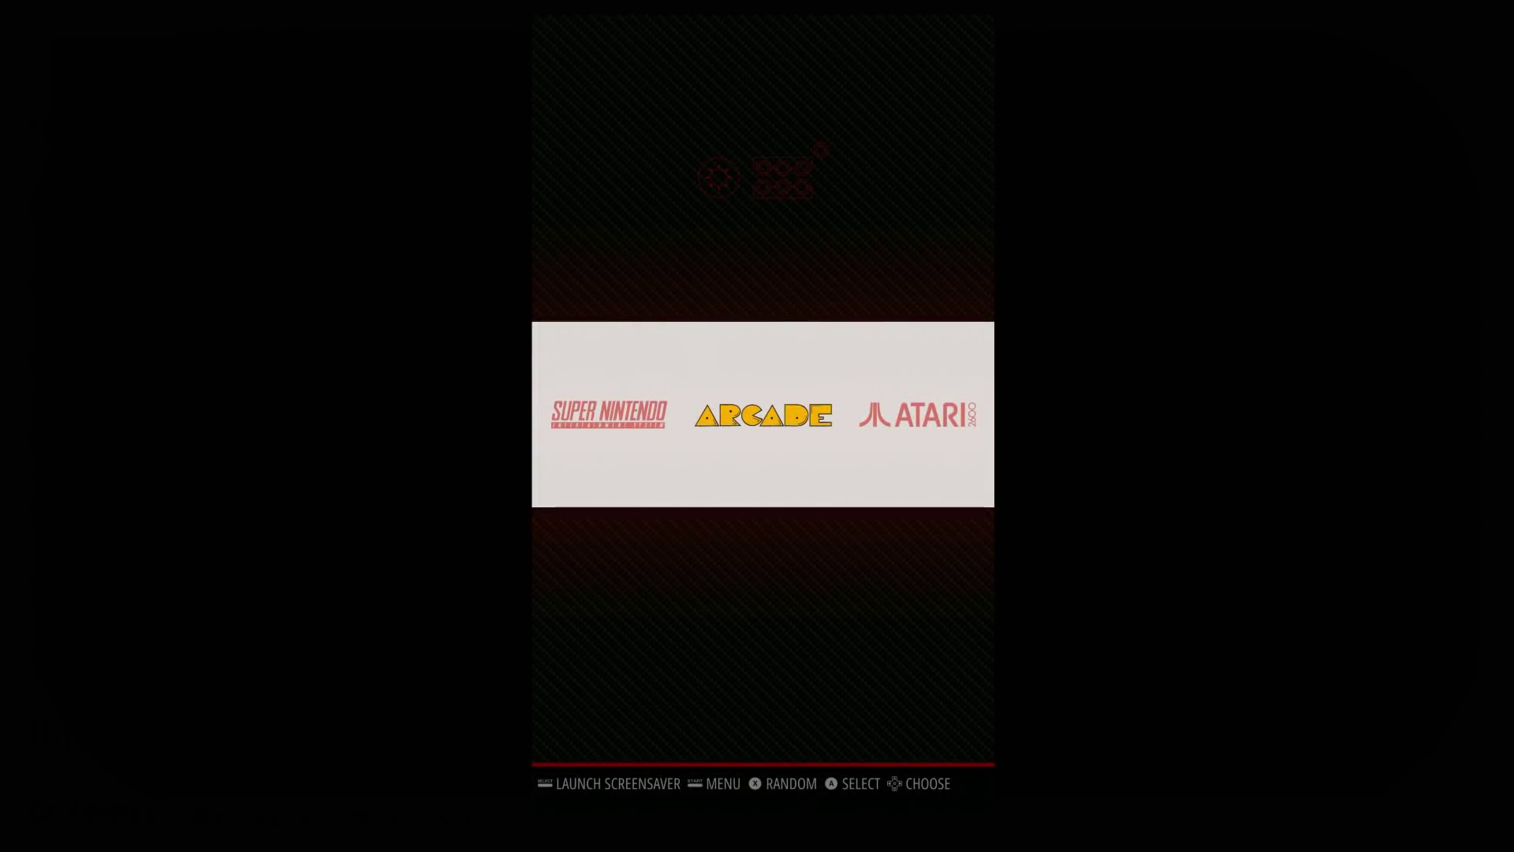